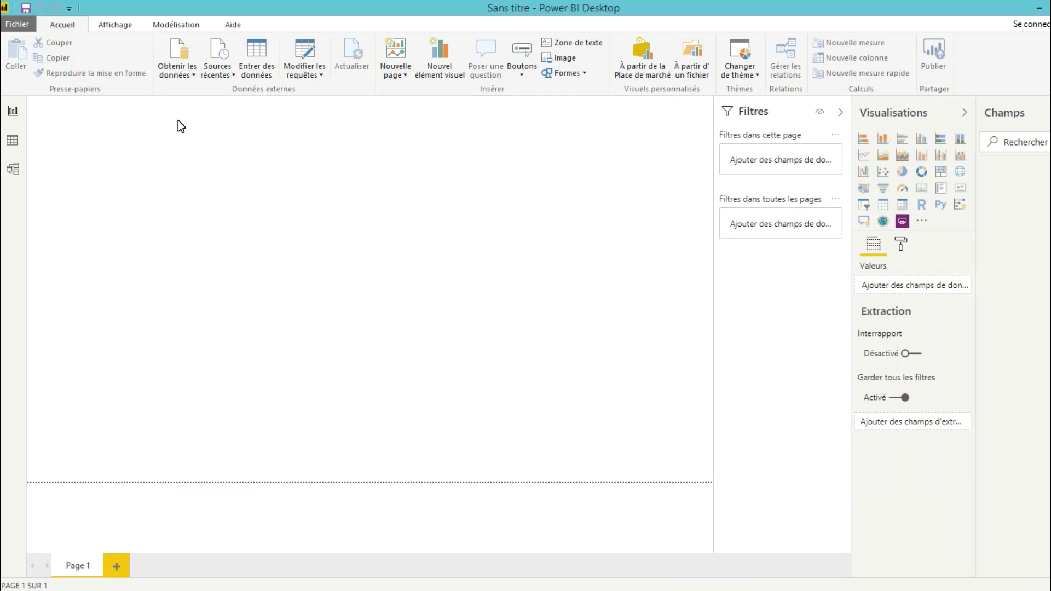
Open the Excel workbook Commandes clients as a data source for the report.
{"action": "left_click", "coordinate": [178, 75]}
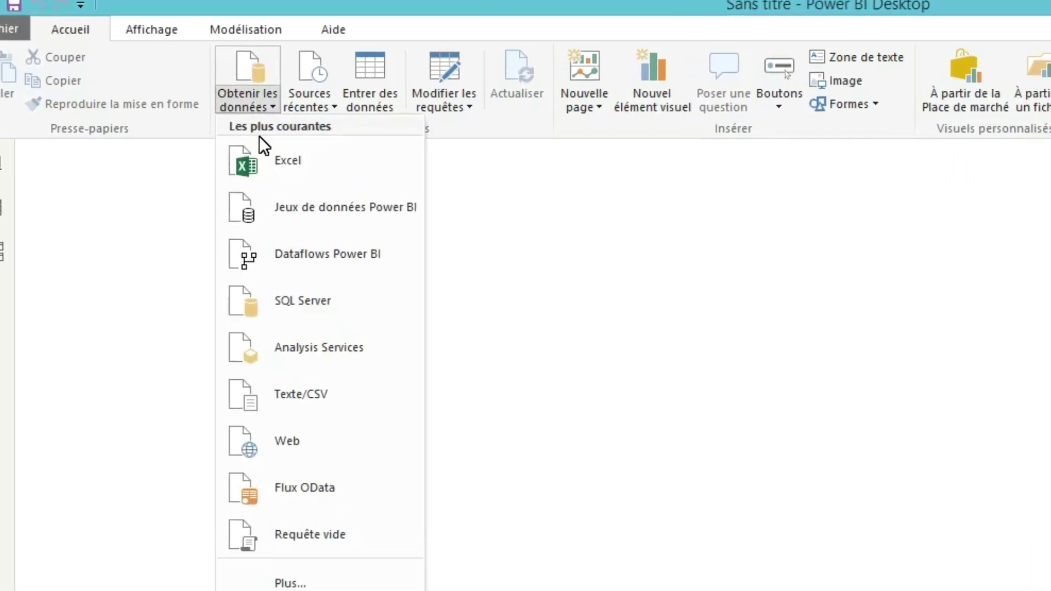
{"action": "left_click", "coordinate": [277, 161]}
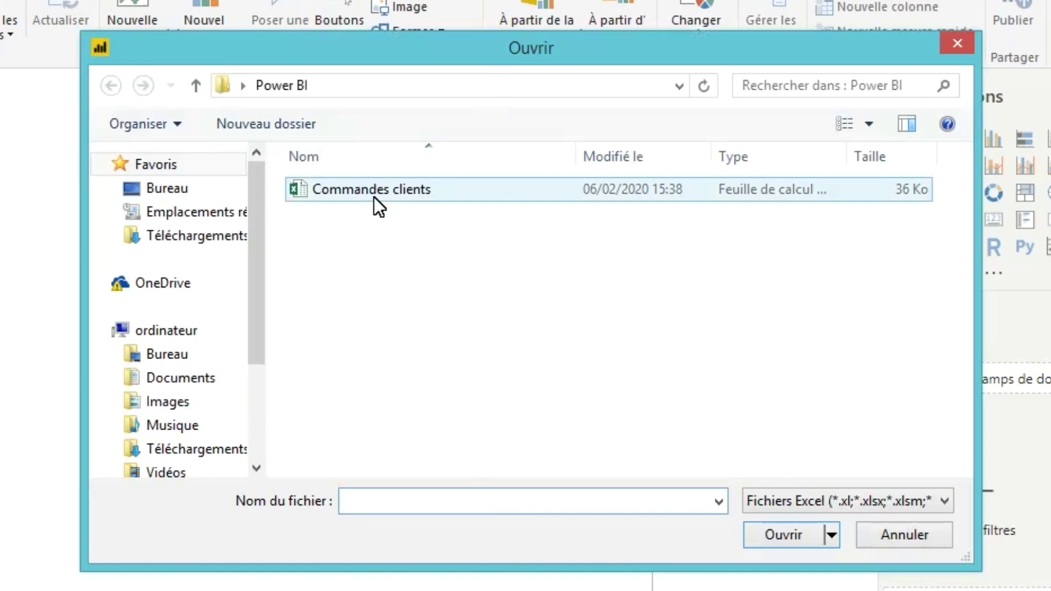
{"action": "left_click", "coordinate": [543, 174]}
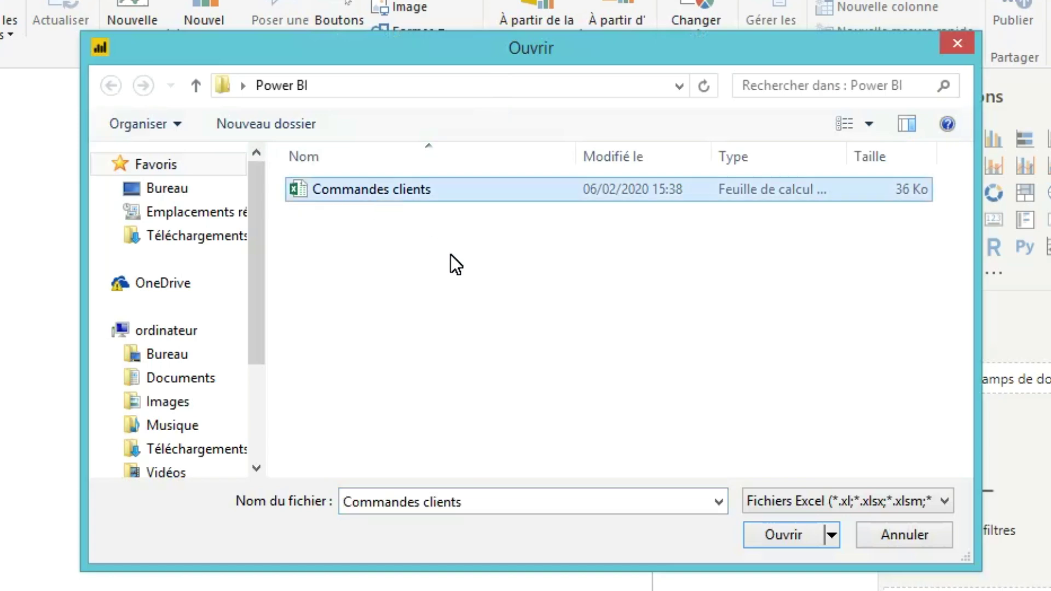
{"action": "left_click", "coordinate": [773, 537]}
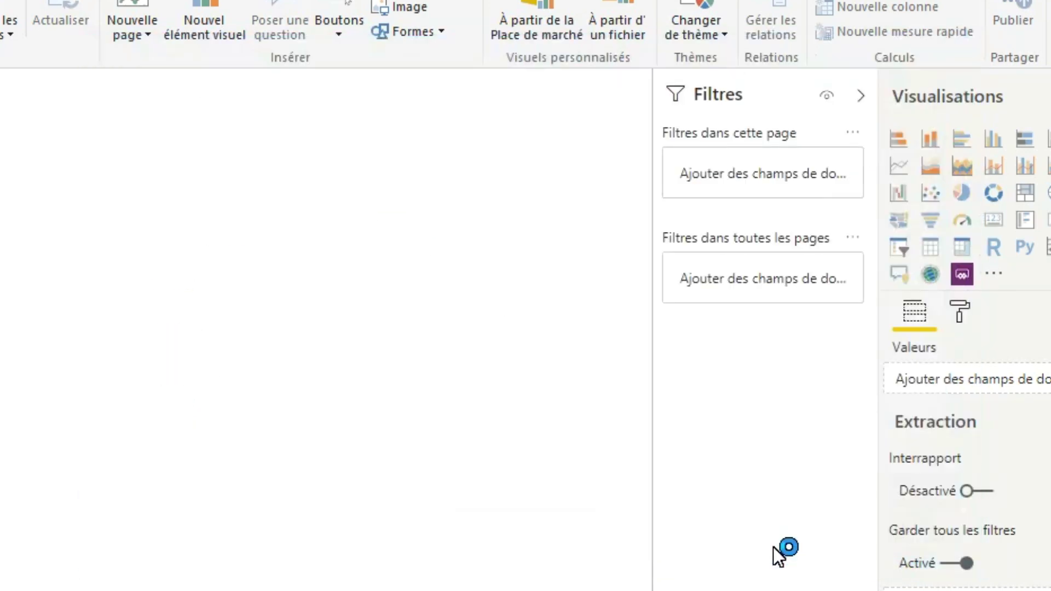
Select the Commandes and Détails commandes tables, preview Commandes, and load both into the model.
{"action": "left_click", "coordinate": [208, 148]}
{"action": "left_click", "coordinate": [208, 169]}
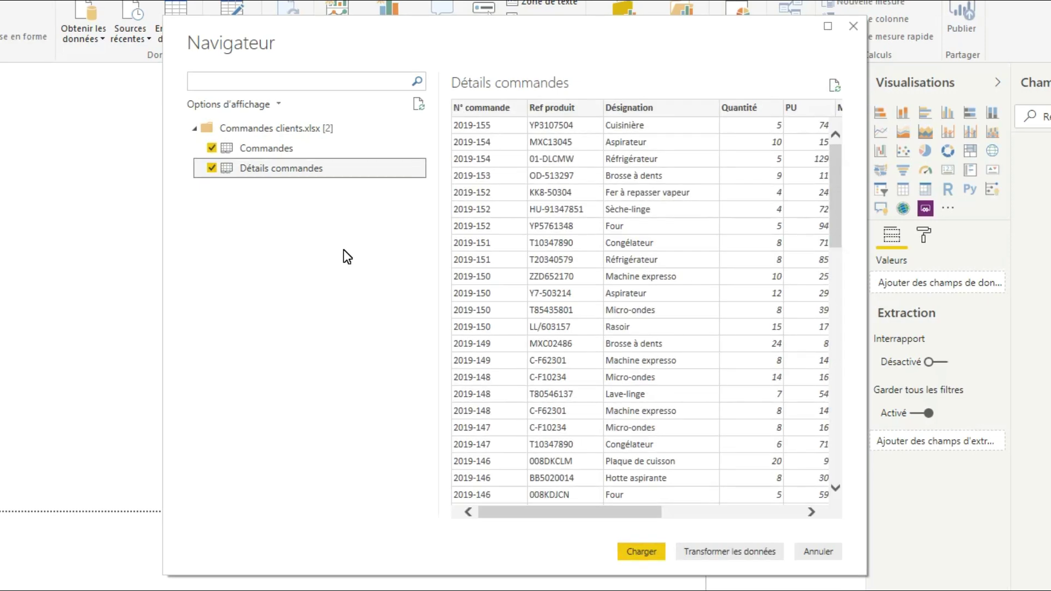
{"action": "key", "text": "Up"}
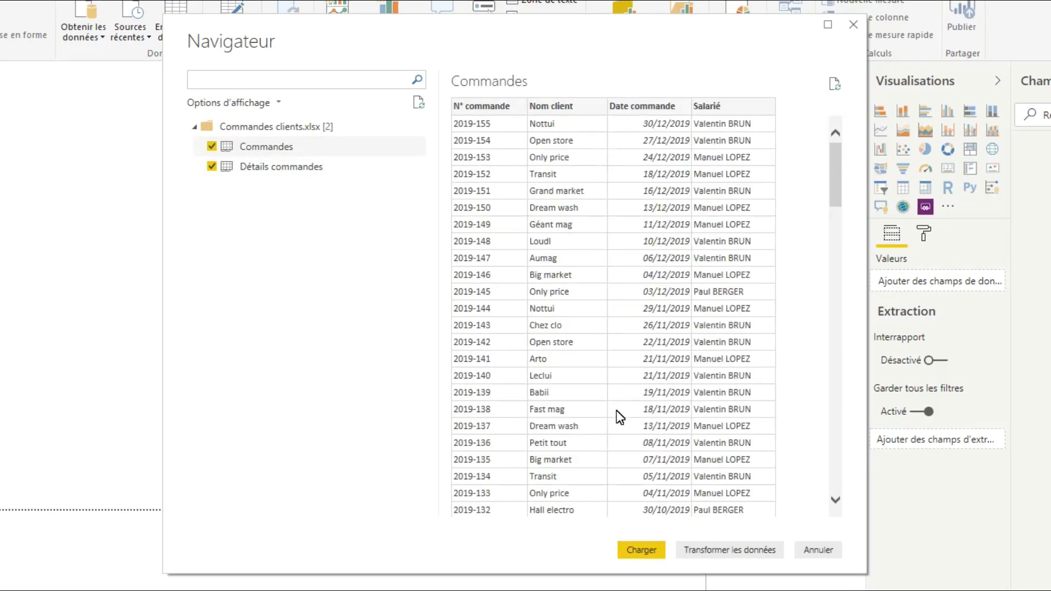
{"action": "left_click", "coordinate": [641, 550]}
Examine the loaded rows of Commandes and Détails commandes and the relationship between the two tables in the model.
{"action": "left_click", "coordinate": [21, 181]}
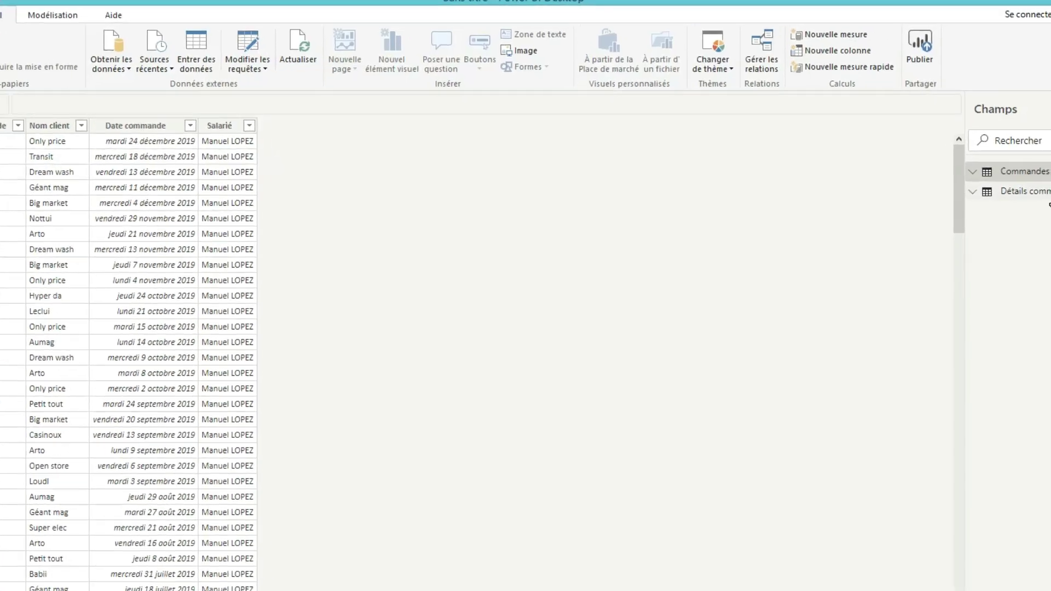
{"action": "left_click", "coordinate": [1002, 191]}
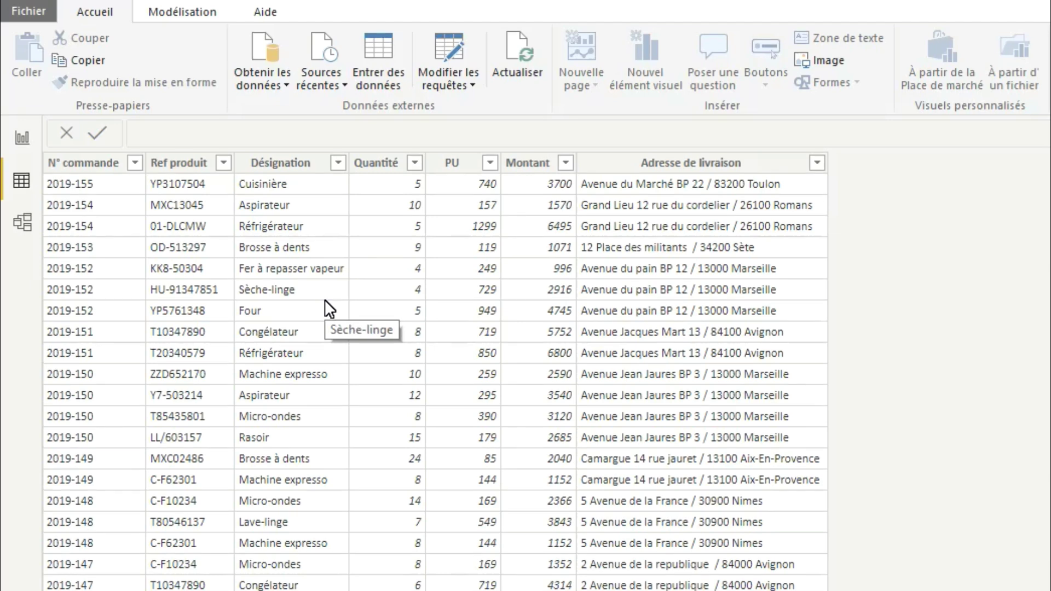
{"action": "left_click", "coordinate": [31, 224]}
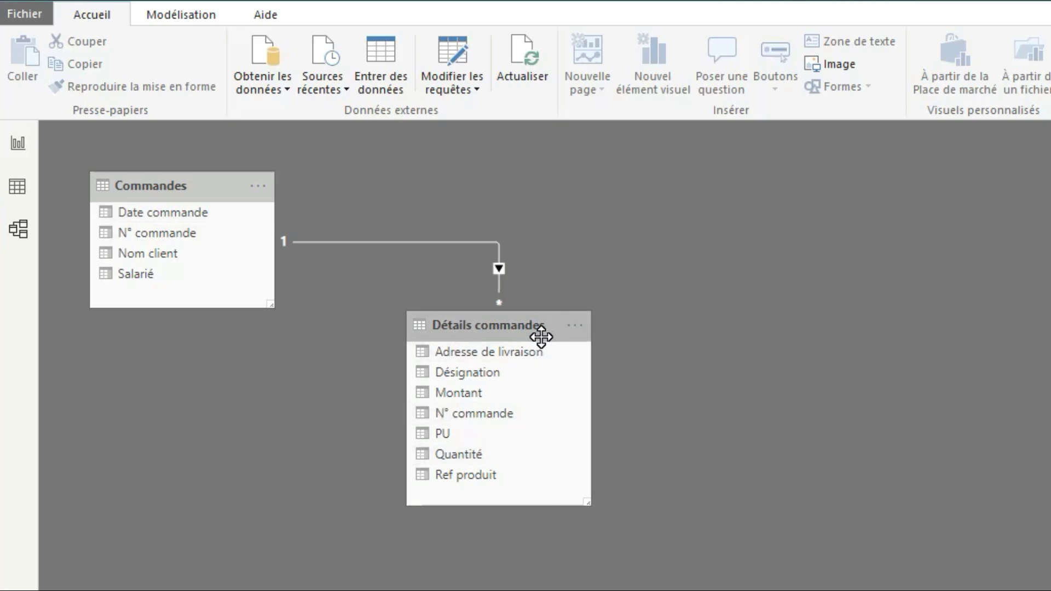
{"action": "left_click", "coordinate": [17, 186]}
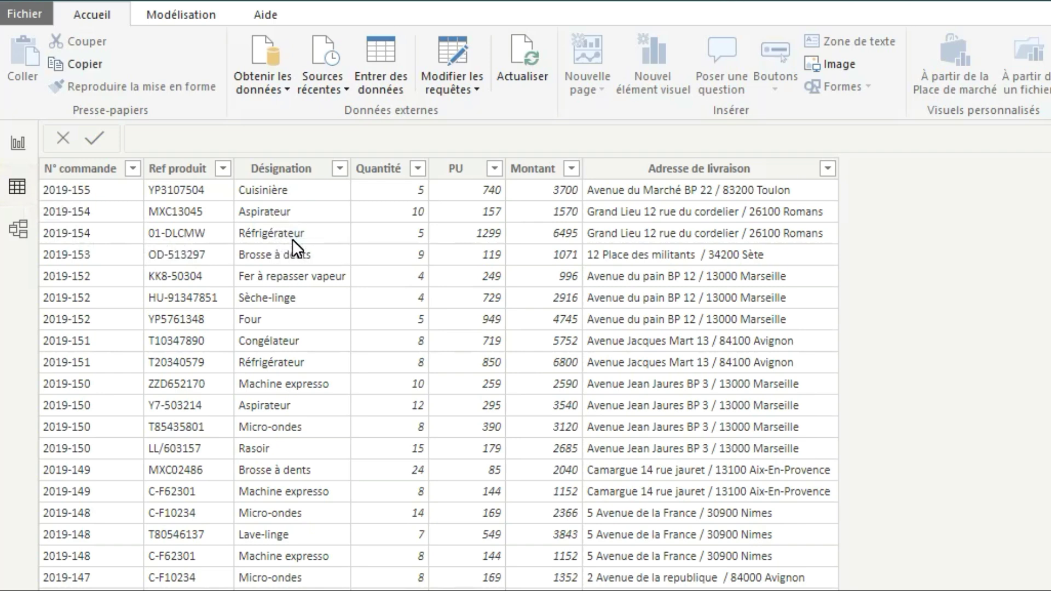
{"action": "left_click", "coordinate": [29, 224]}
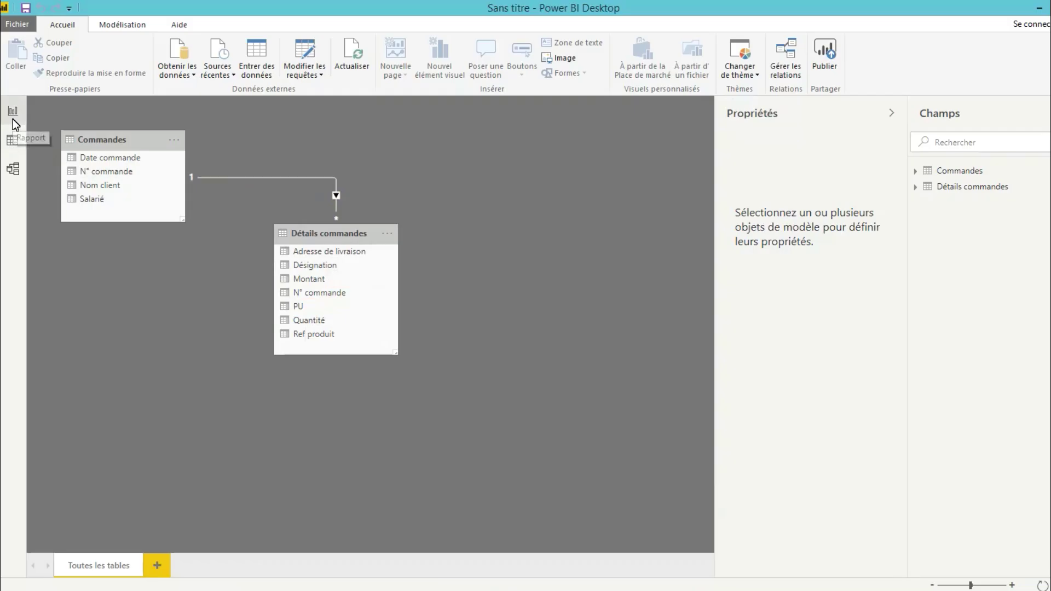
Place the Nom client field from Commandes on the blank report page as a table visual.
{"action": "left_click", "coordinate": [18, 143]}
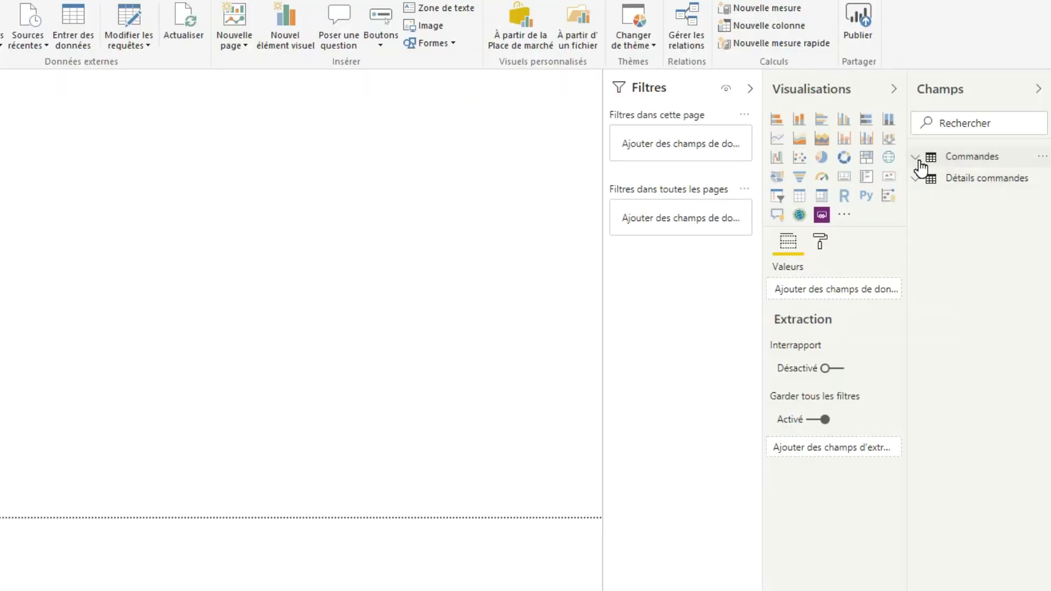
{"action": "left_click", "coordinate": [921, 161]}
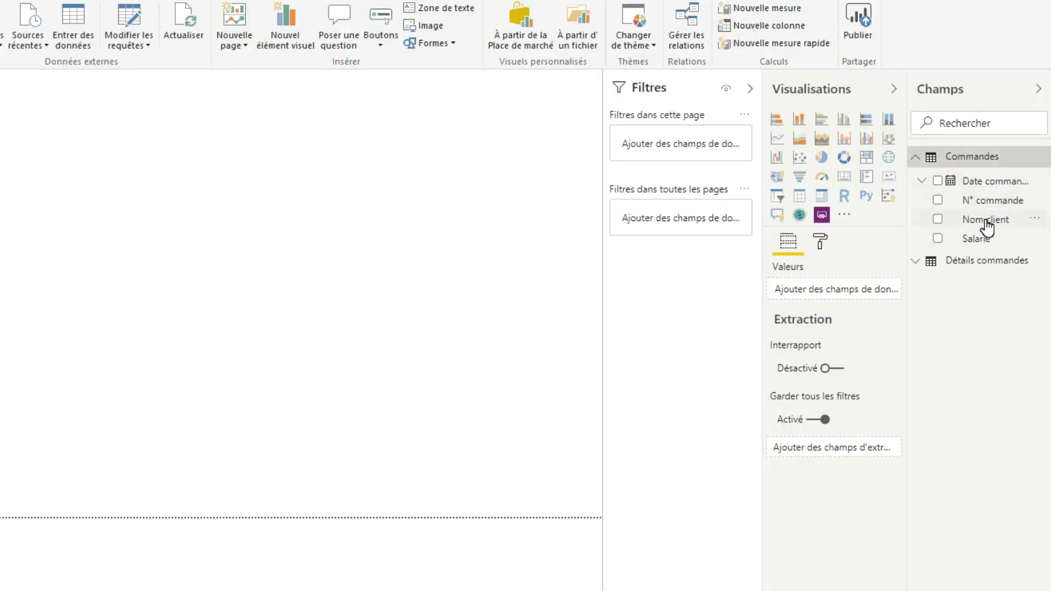
{"action": "left_click_drag", "start_coordinate": [988, 225], "coordinate": [82, 202]}
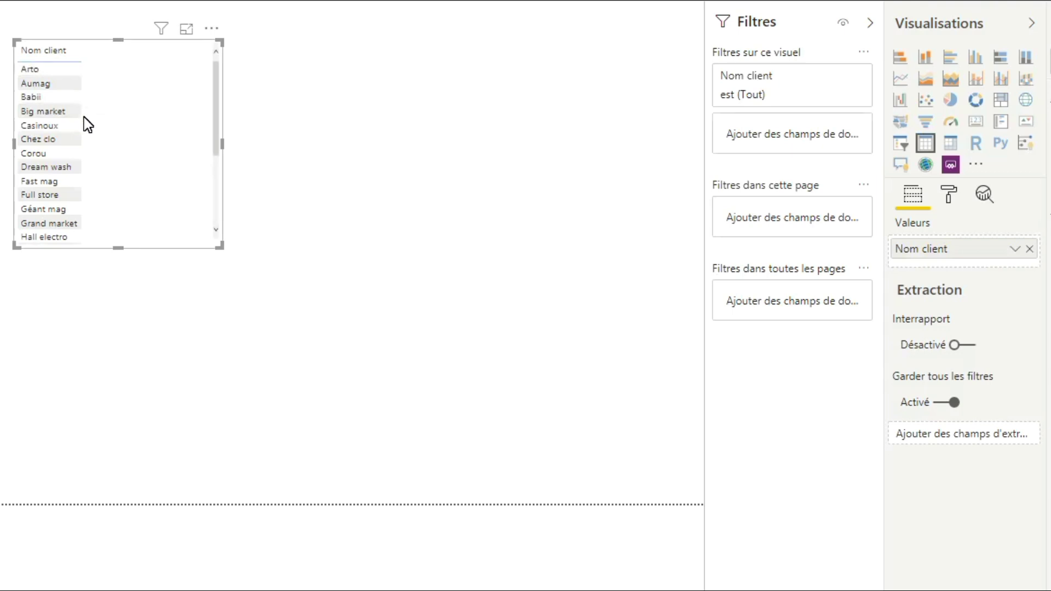
Set the text size of the client table's column headers to 18 pt.
{"action": "left_click", "coordinate": [959, 199]}
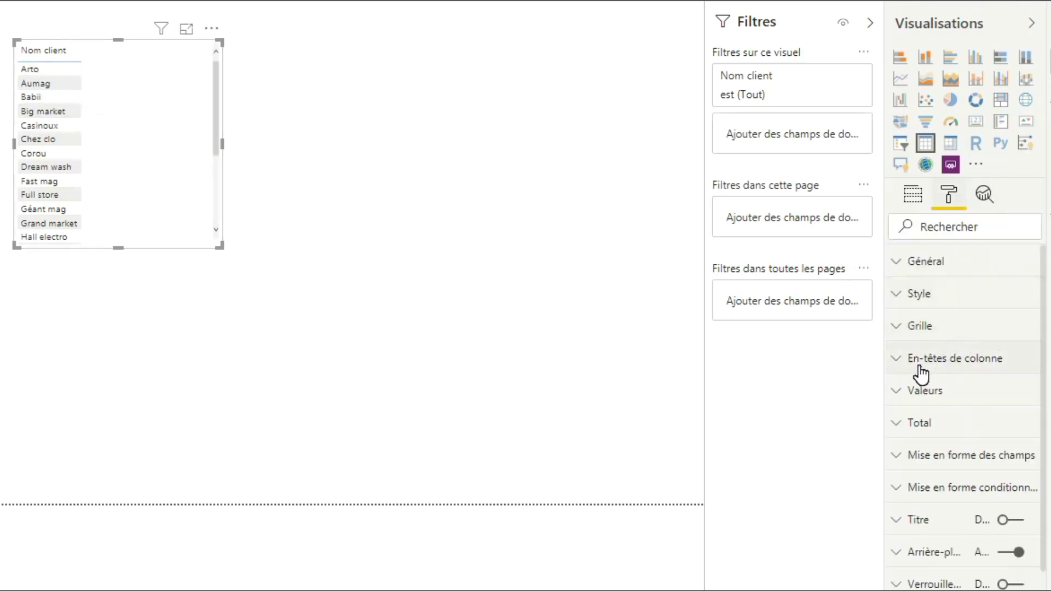
{"action": "left_click", "coordinate": [899, 361]}
{"action": "scroll", "coordinate": [965, 403], "scroll_direction": "down", "scroll_amount": 3}
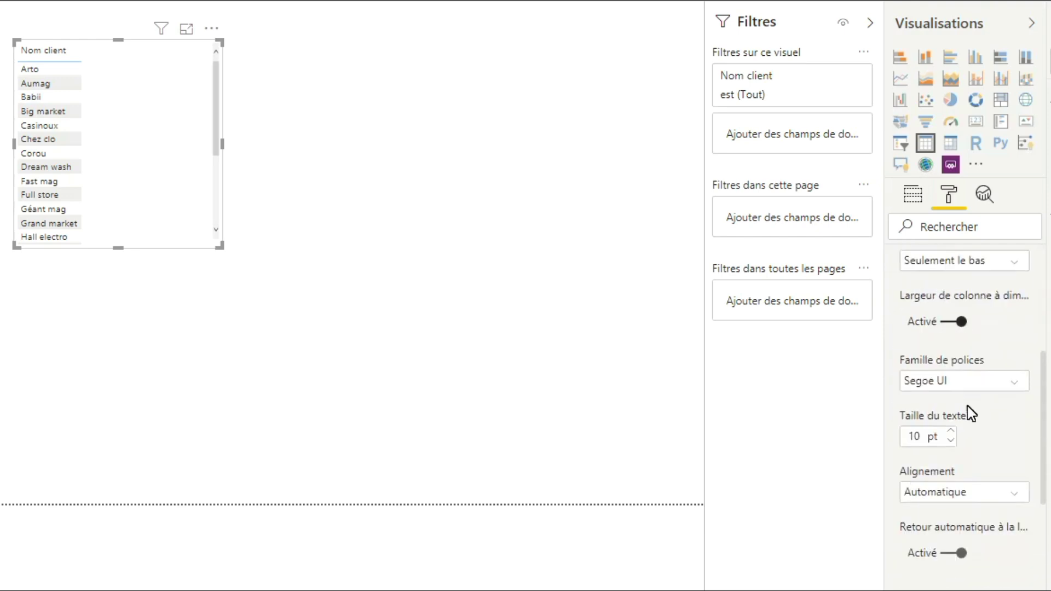
{"action": "double_click", "coordinate": [925, 435]}
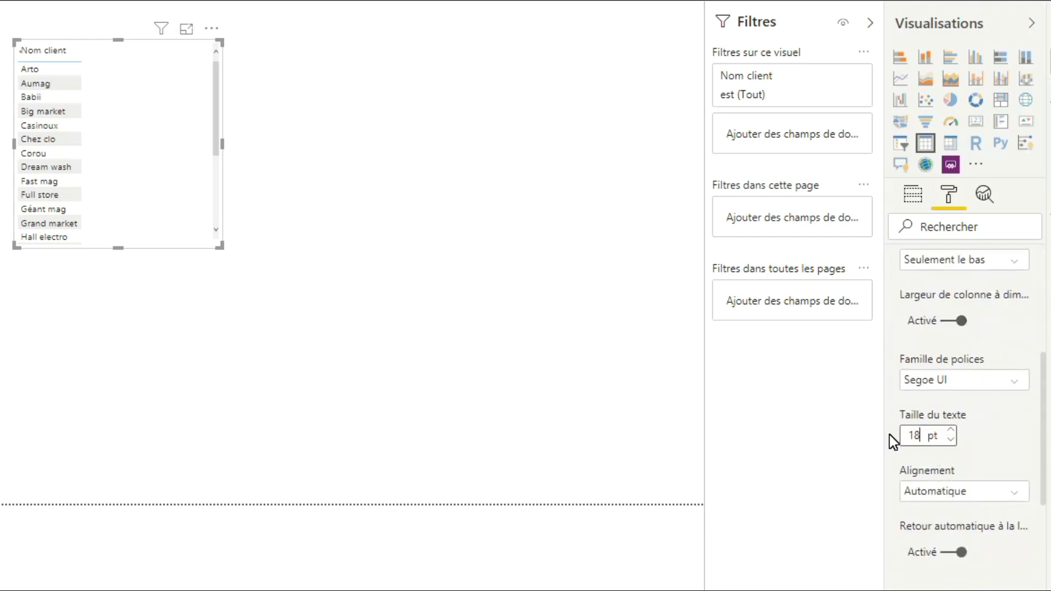
{"action": "type", "text": "18"}
{"action": "key", "text": "Return"}
{"action": "scroll", "coordinate": [1014, 360], "scroll_direction": "up", "scroll_amount": 4}
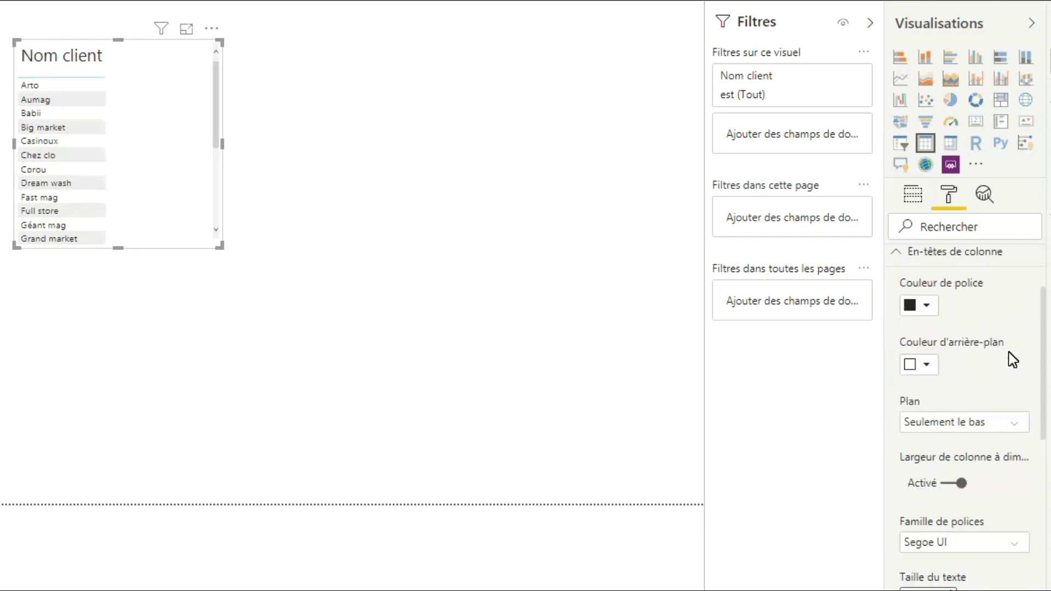
{"action": "left_click", "coordinate": [906, 273]}
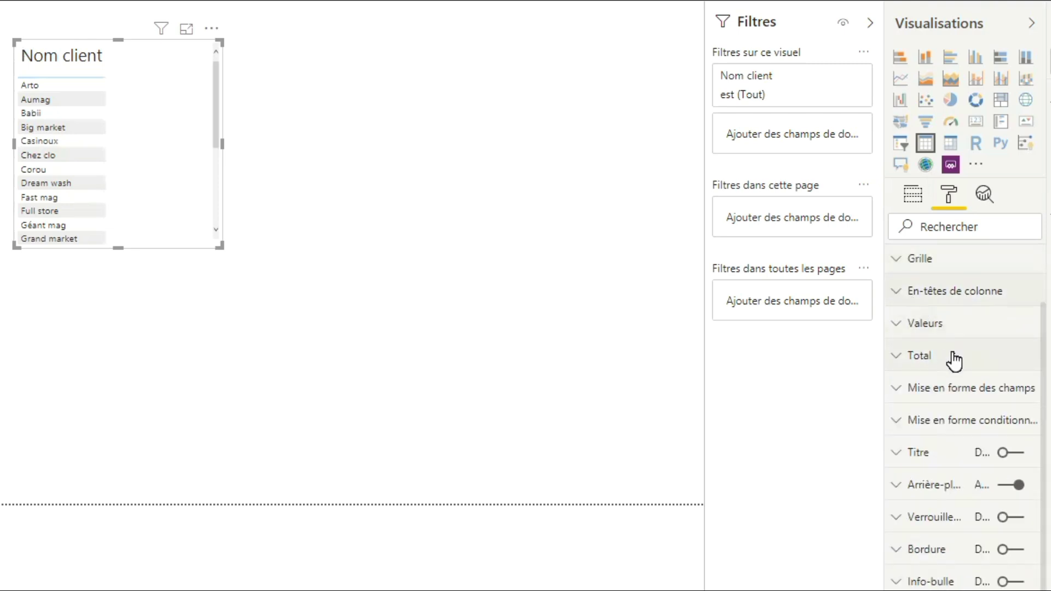
Set the text size of the client table's values to 18 pt.
{"action": "left_click", "coordinate": [912, 328]}
{"action": "scroll", "coordinate": [948, 446], "scroll_direction": "down", "scroll_amount": 5}
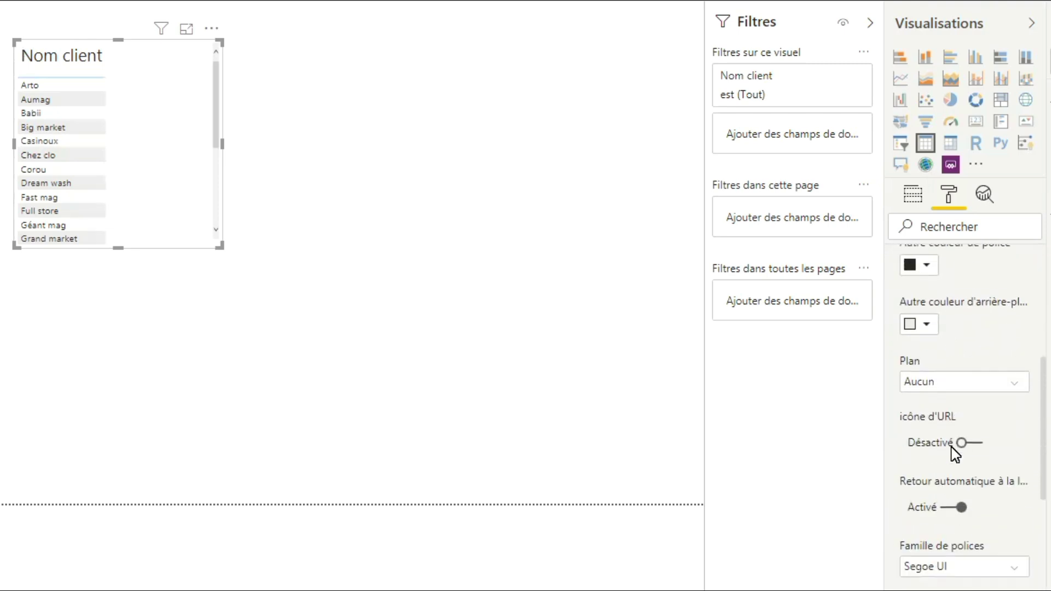
{"action": "left_click", "coordinate": [930, 498]}
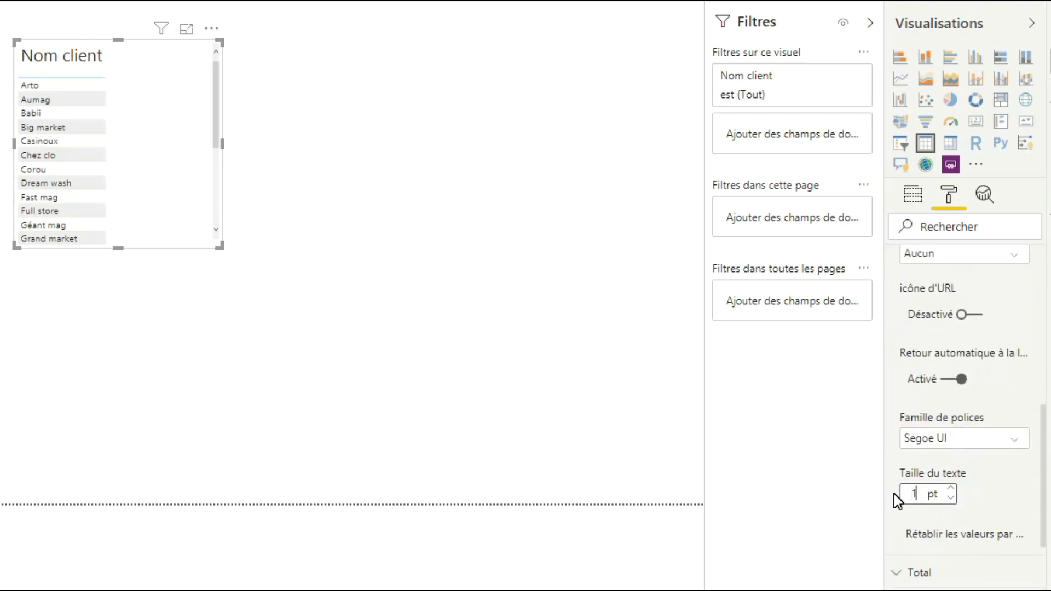
{"action": "type", "text": "18"}
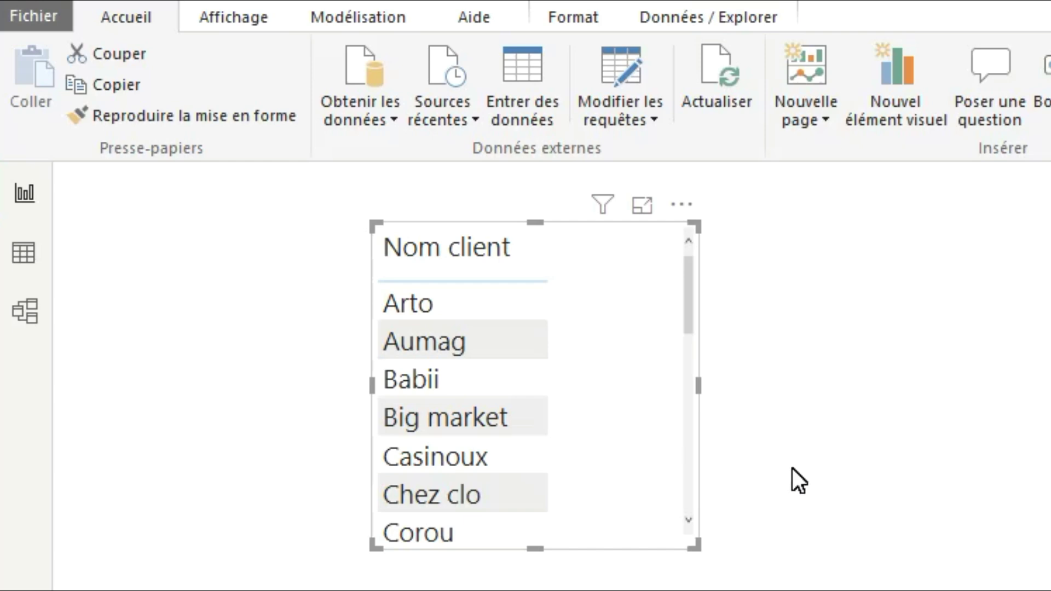
Create a new measure and name it Total Quantités Commandées.
{"action": "left_click", "coordinate": [357, 20]}
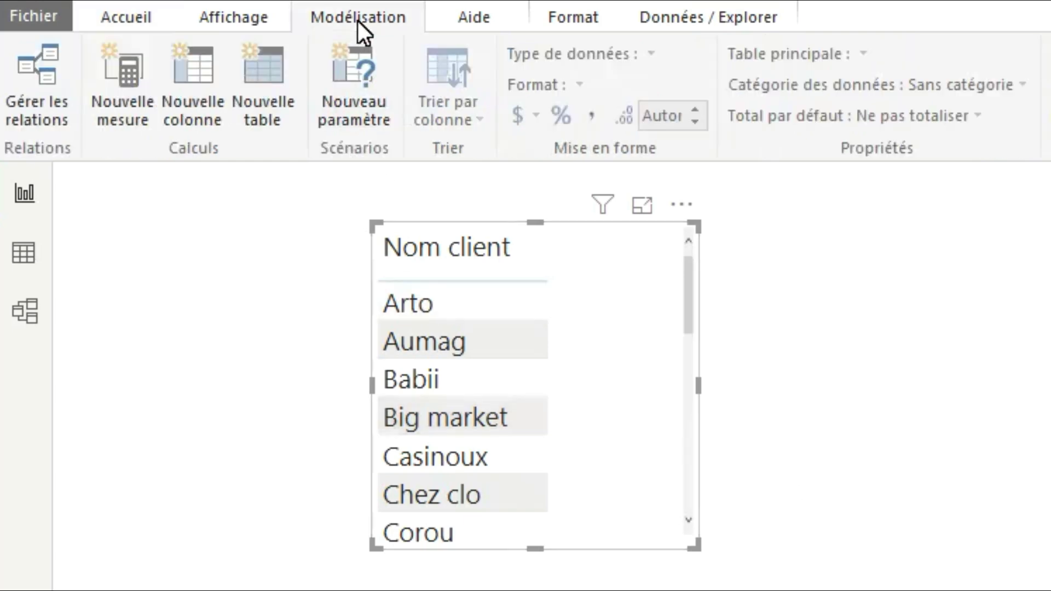
{"action": "left_click", "coordinate": [127, 83]}
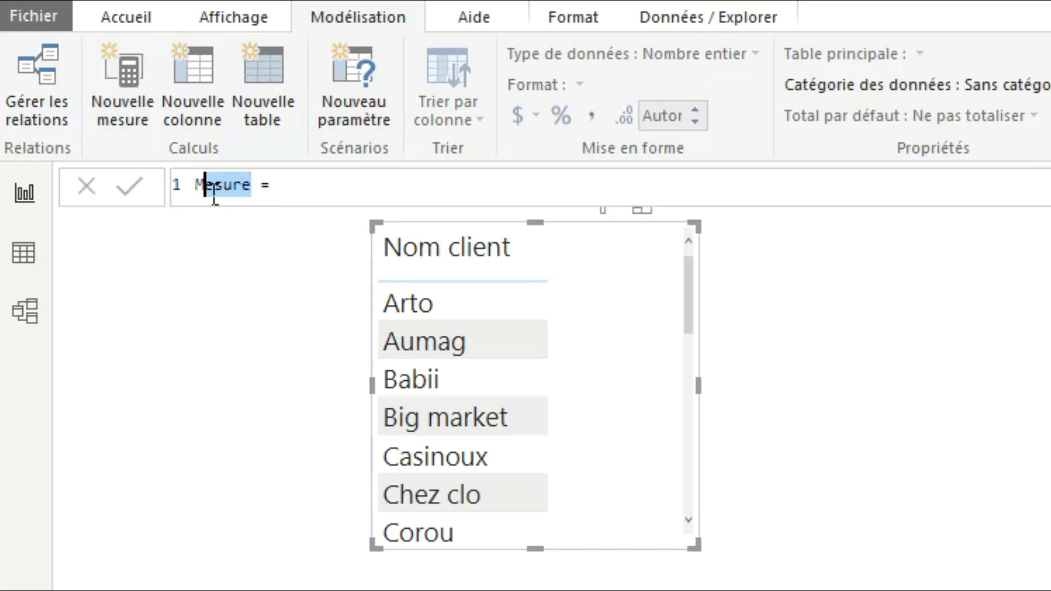
{"action": "type", "text": "Total Quant"}
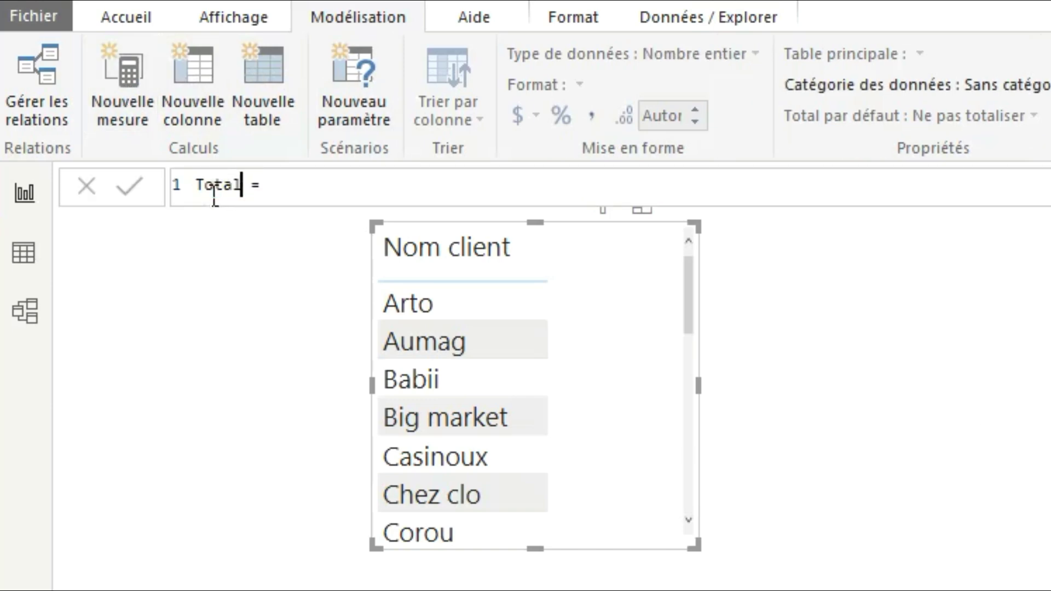
{"action": "type", "text": "ités "}
{"action": "type", "text": "Commandées"}
{"action": "left_click", "coordinate": [325, 189]}
{"action": "type", "text": "s"}
Define the measure as SUM('Détails commandes'[Quantité]) and validate the formula.
{"action": "left_click", "coordinate": [532, 198]}
{"action": "type", "text": "S"}
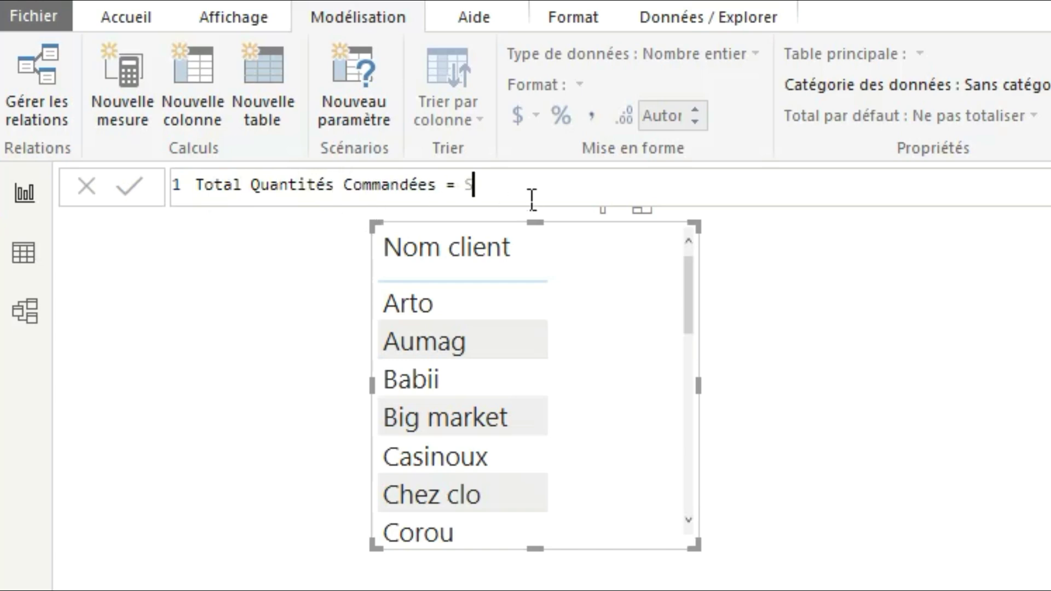
{"action": "type", "text": "UM("}
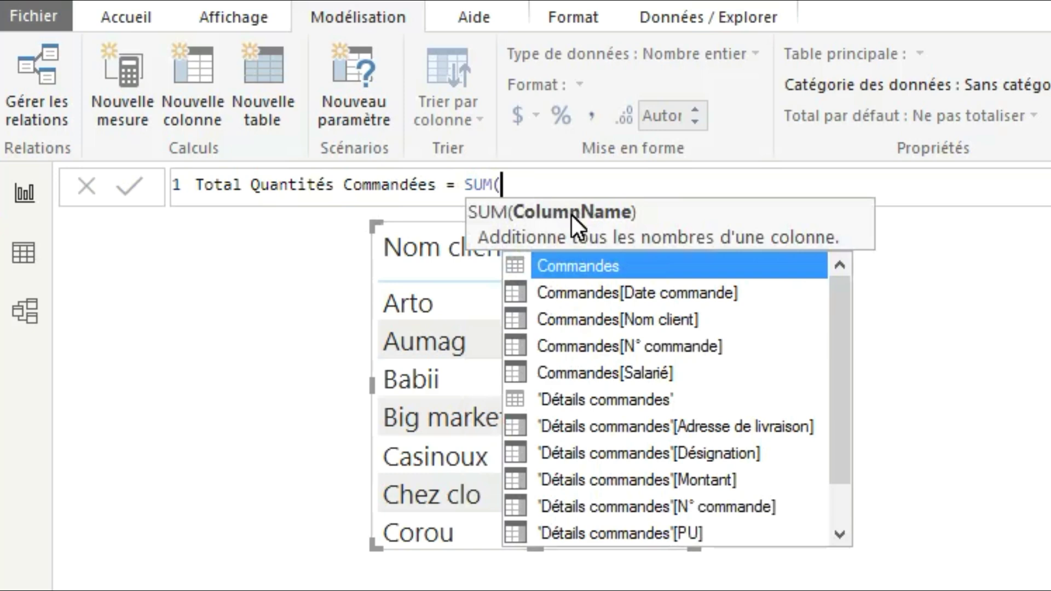
{"action": "left_click_drag", "start_coordinate": [836, 366], "coordinate": [852, 451]}
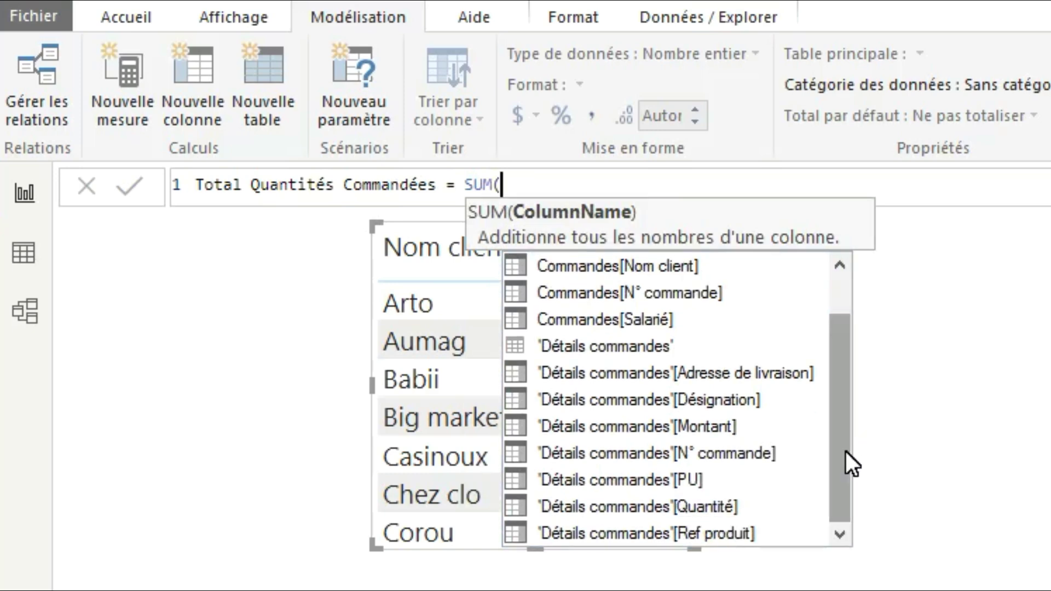
{"action": "double_click", "coordinate": [733, 504]}
{"action": "type", "text": ")"}
{"action": "key", "text": "Return"}
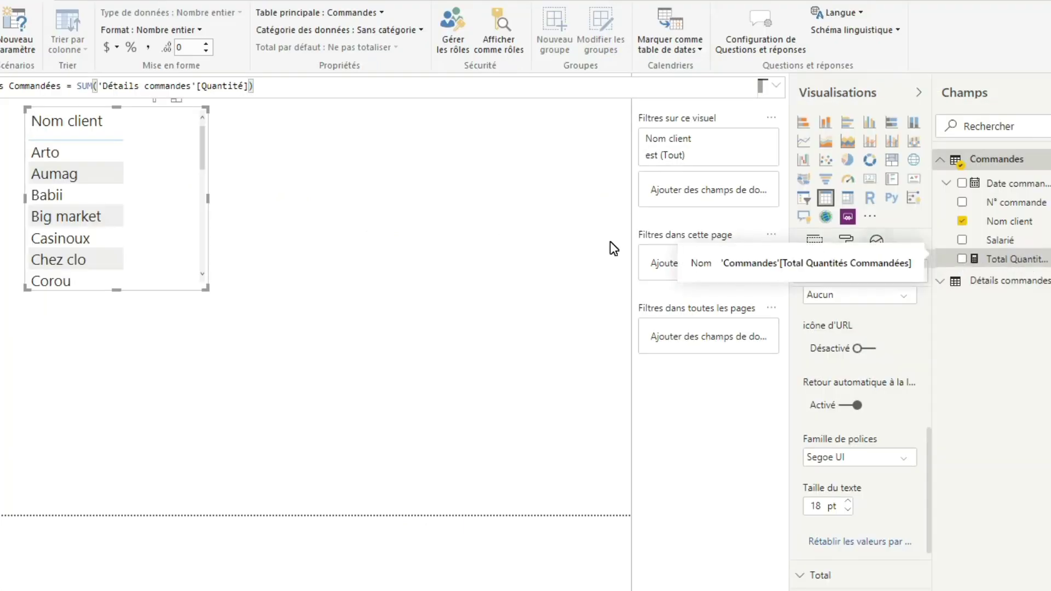
Add the Total Quantités Commandées measure to the client table, enlarge the visual and narrow the measure's column.
{"action": "left_click_drag", "start_coordinate": [614, 249], "coordinate": [165, 196]}
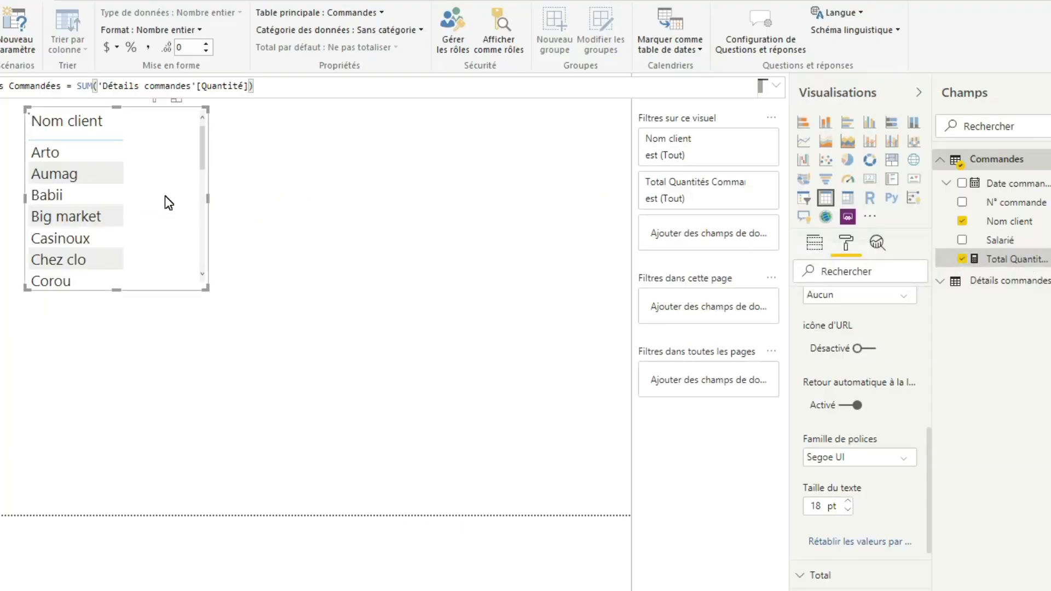
{"action": "left_click_drag", "start_coordinate": [208, 290], "coordinate": [389, 461]}
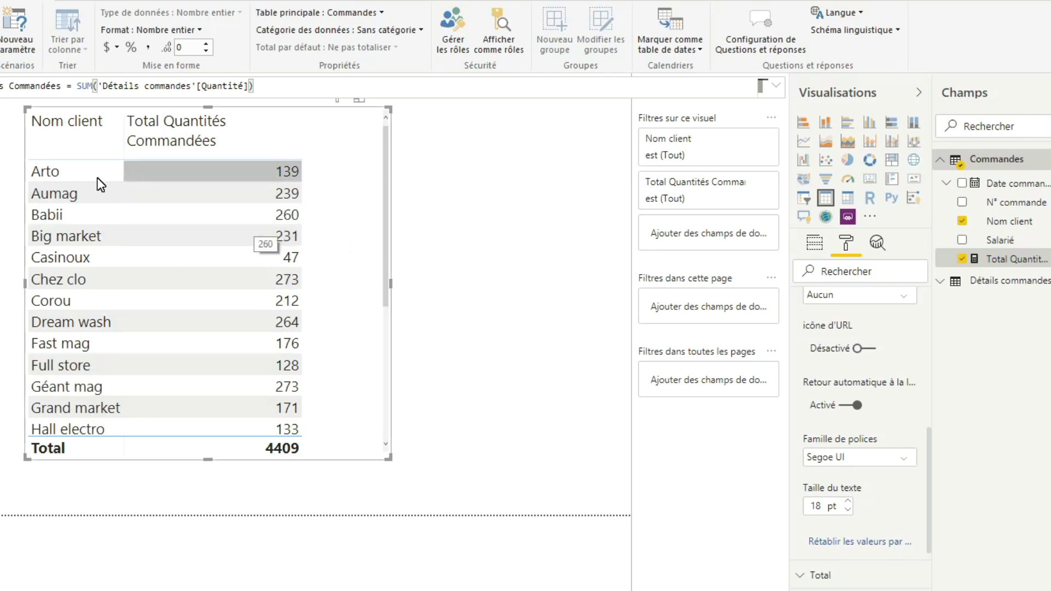
{"action": "left_click_drag", "start_coordinate": [304, 141], "coordinate": [235, 142]}
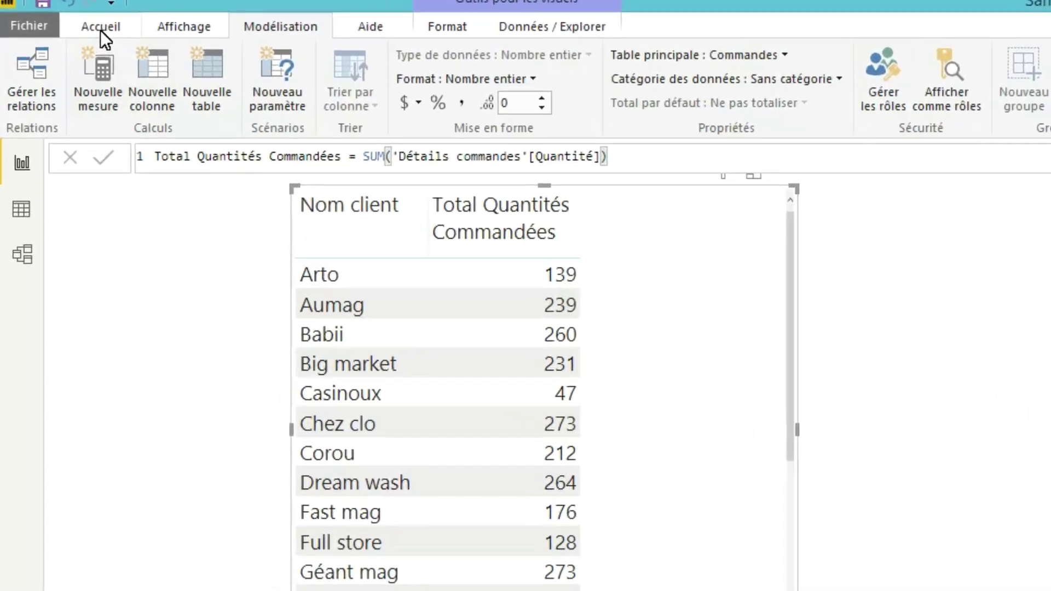
Create a manually entered table named Mesures, leaving its grid empty, and load it into the model.
{"action": "left_click", "coordinate": [68, 24]}
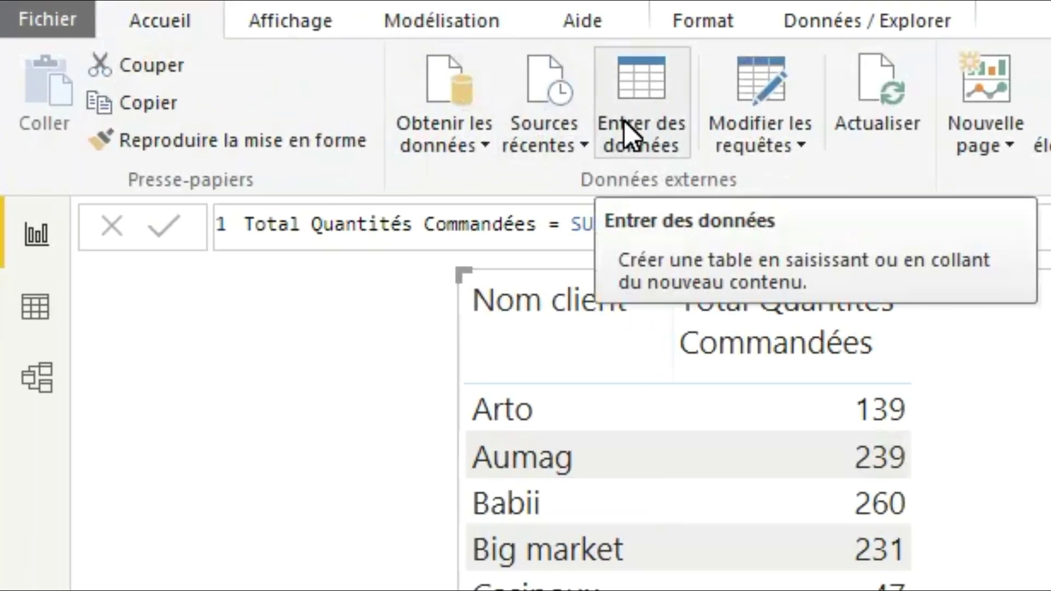
{"action": "left_click", "coordinate": [624, 134]}
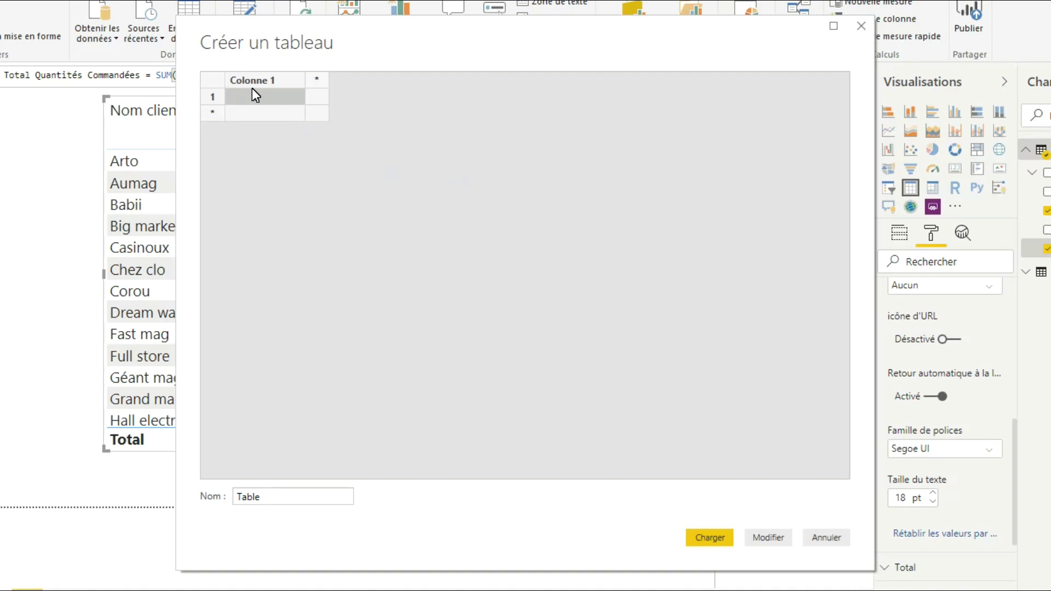
{"action": "left_click_drag", "start_coordinate": [277, 498], "coordinate": [207, 496]}
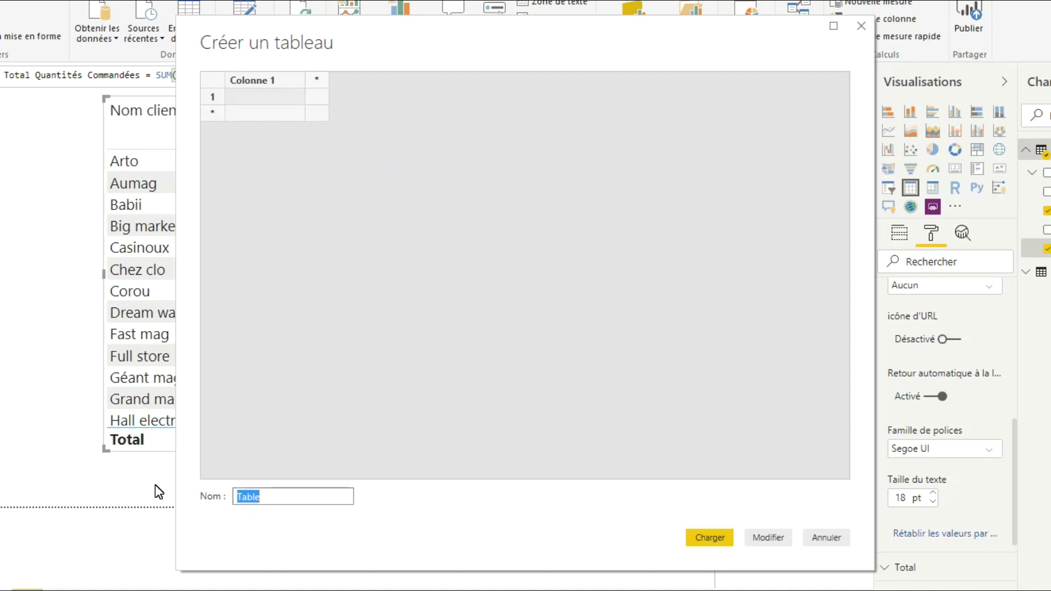
{"action": "type", "text": "Mesures"}
{"action": "left_click", "coordinate": [710, 538]}
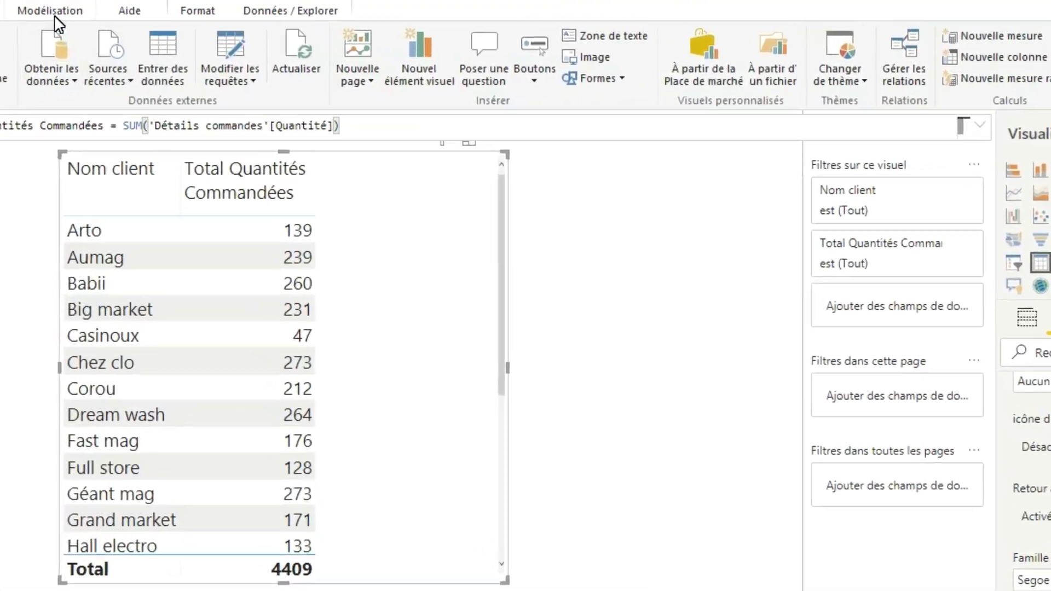
Set Mesures as the home table of the Total Quantités Commandées measure.
{"action": "left_click", "coordinate": [40, 8]}
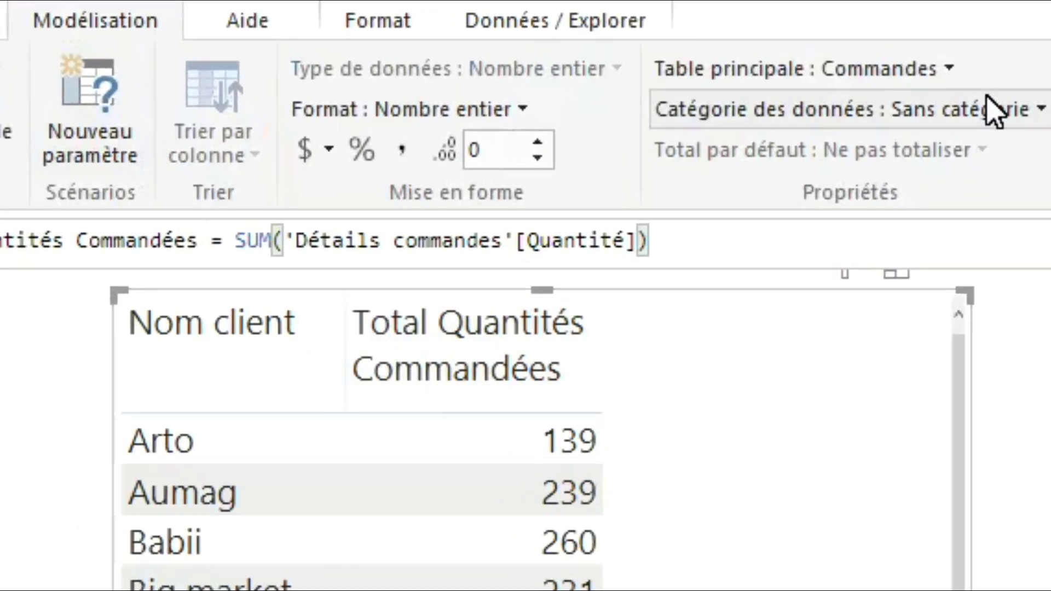
{"action": "left_click", "coordinate": [949, 71]}
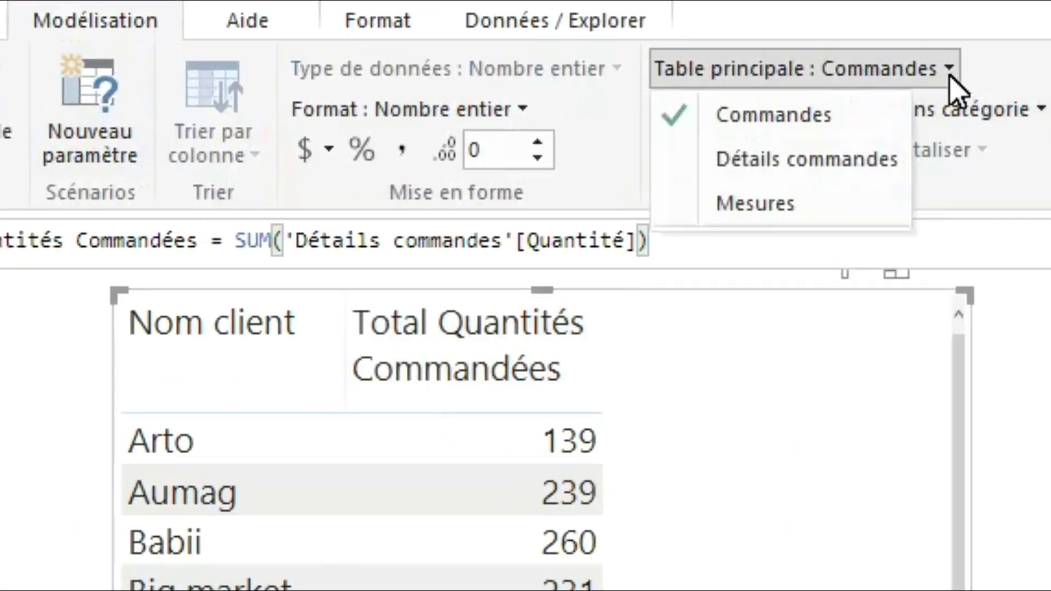
{"action": "left_click", "coordinate": [814, 209]}
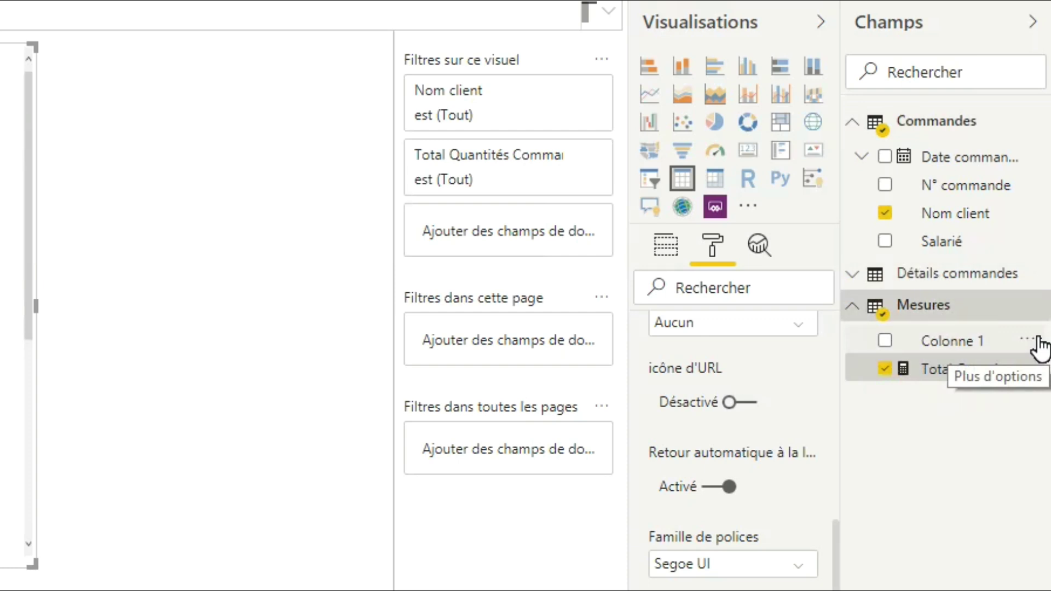
Delete Colonne 1 from the Mesures table, then collapse and reopen the field list to refresh it and expand Mesures.
{"action": "left_click", "coordinate": [1036, 340]}
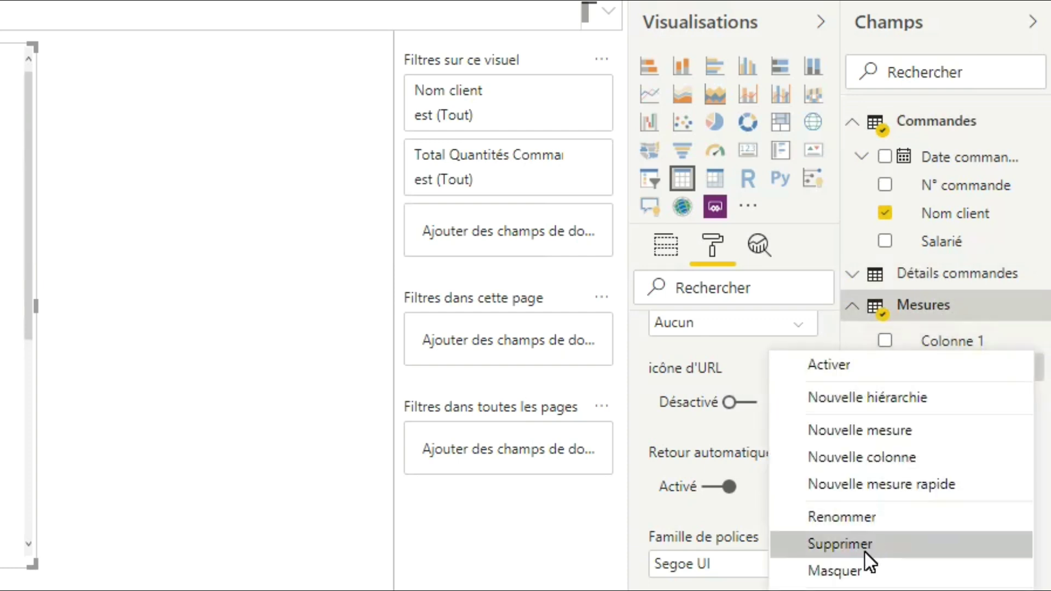
{"action": "left_click", "coordinate": [863, 567]}
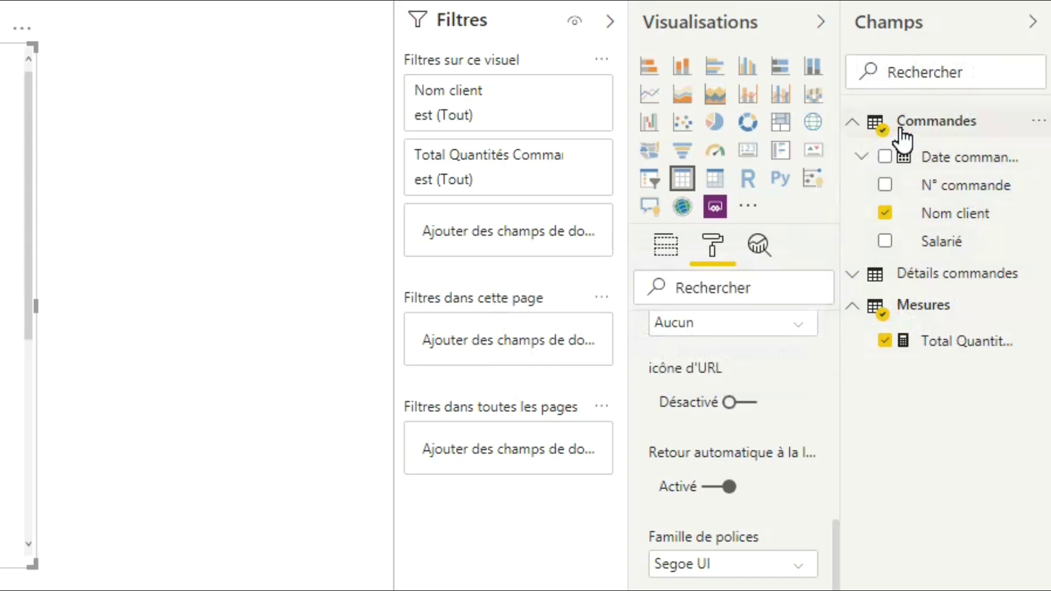
{"action": "left_click", "coordinate": [1039, 23]}
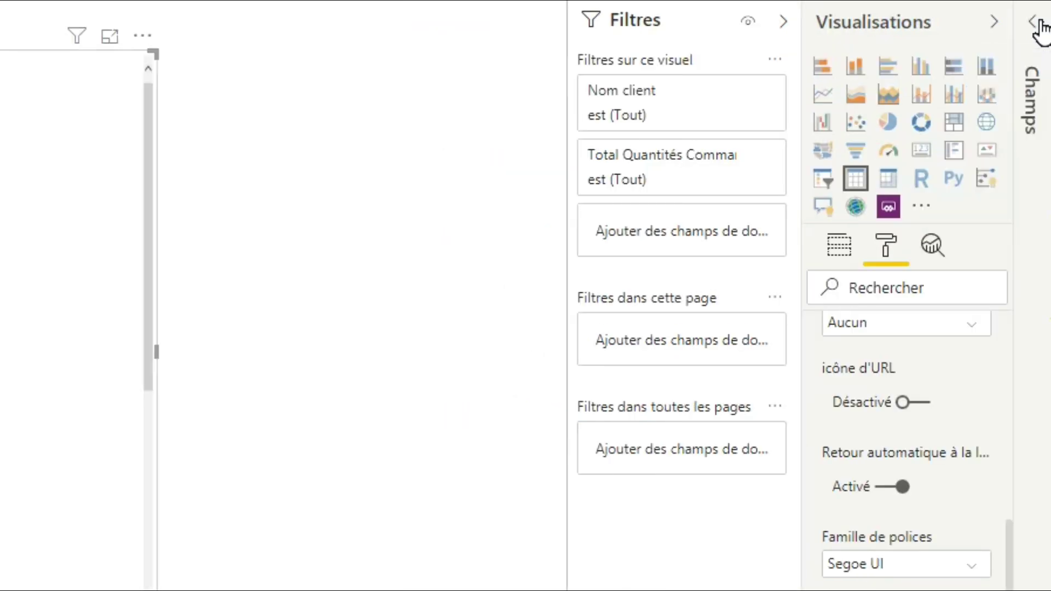
{"action": "left_click", "coordinate": [1039, 23]}
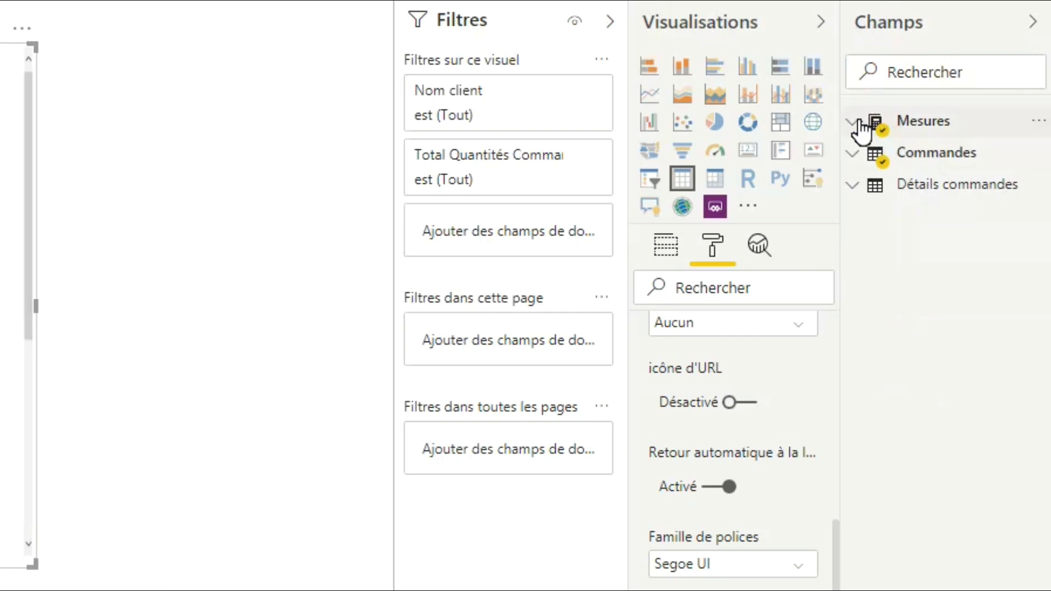
{"action": "left_click", "coordinate": [855, 122]}
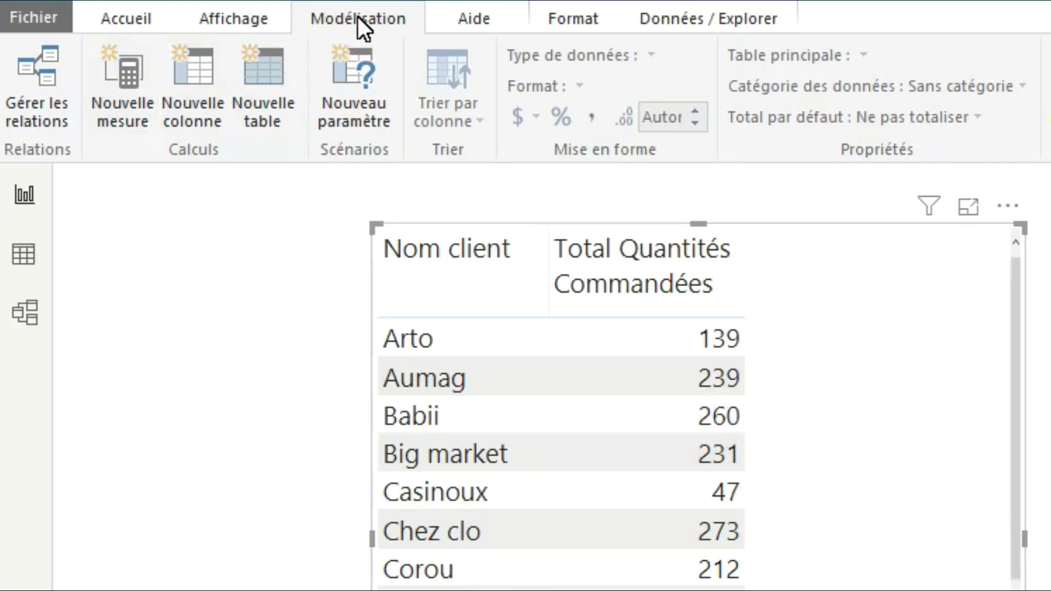
Create a new measure and name it Maximum Quantités commandées.
{"action": "left_click", "coordinate": [138, 97]}
{"action": "type", "text": "Maximu"}
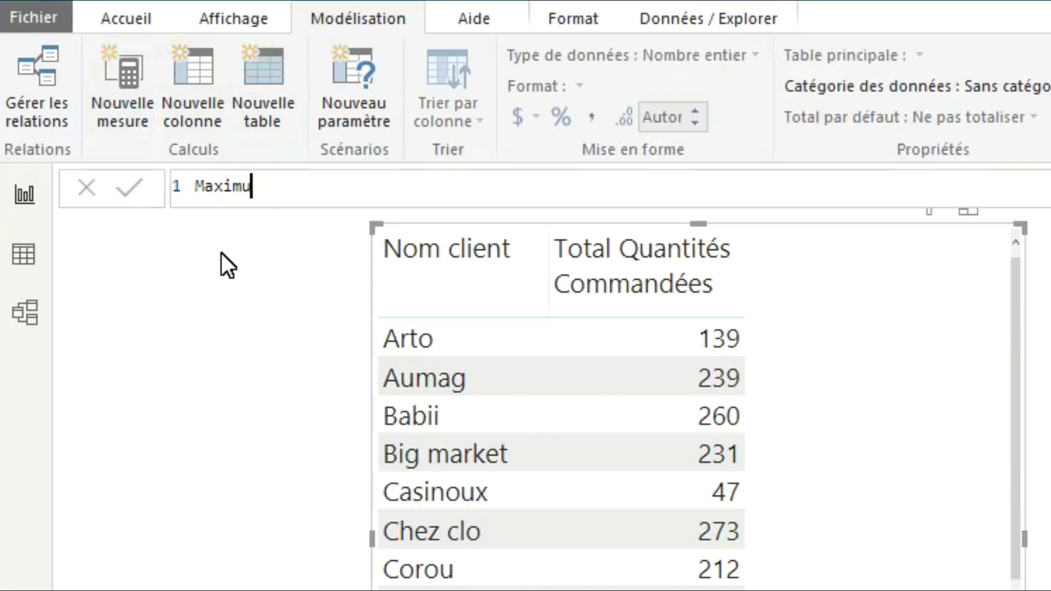
{"action": "type", "text": "m Quantités"}
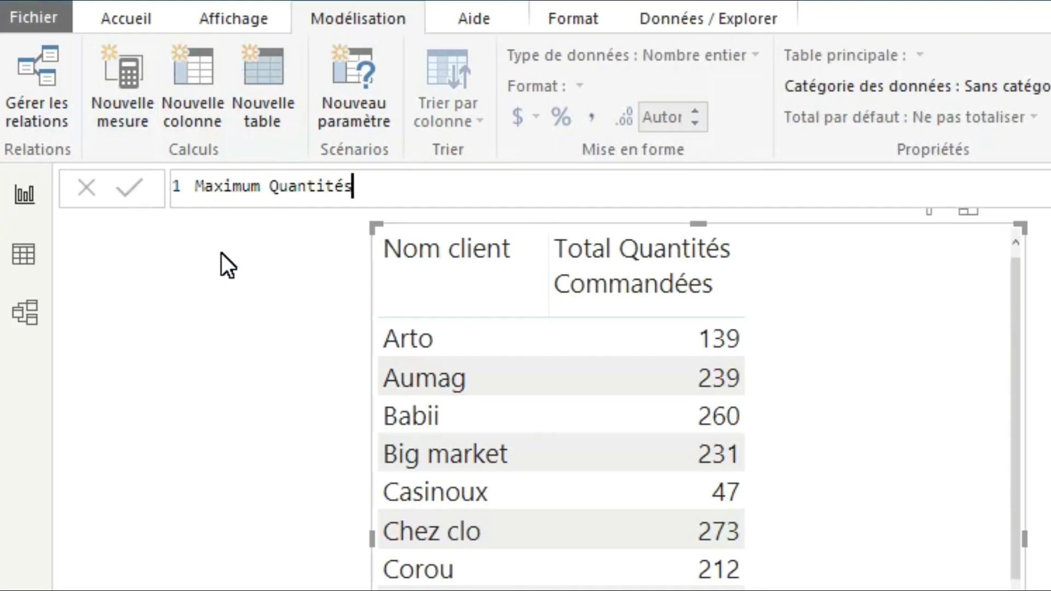
{"action": "type", "text": " commandées"}
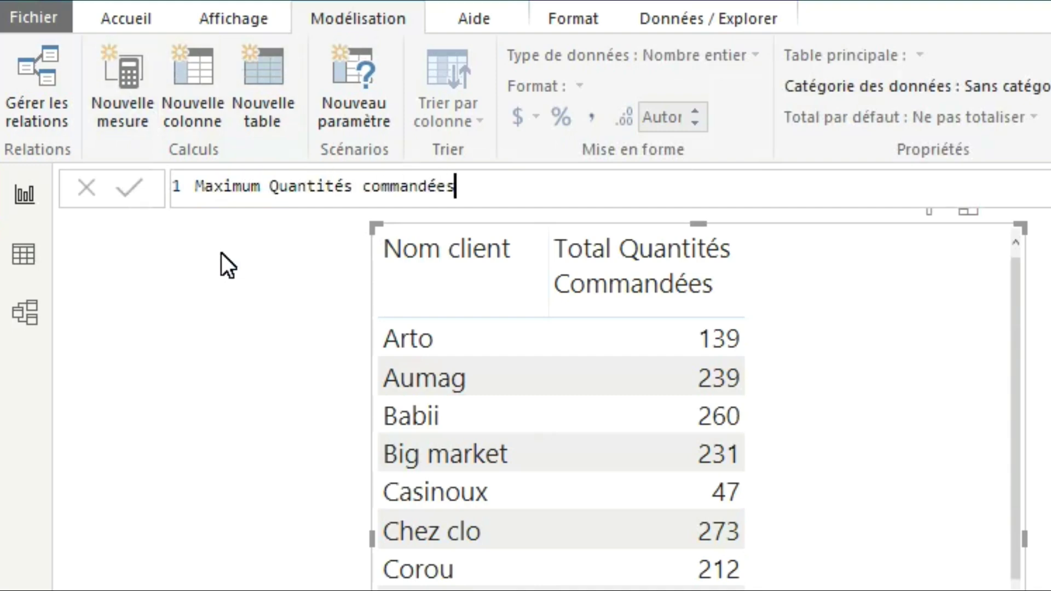
Define the Maximum Quantités commandées measure as MAX('Détails commandes'[Quantité]) and validate the formula.
{"action": "type", "text": " = MA"}
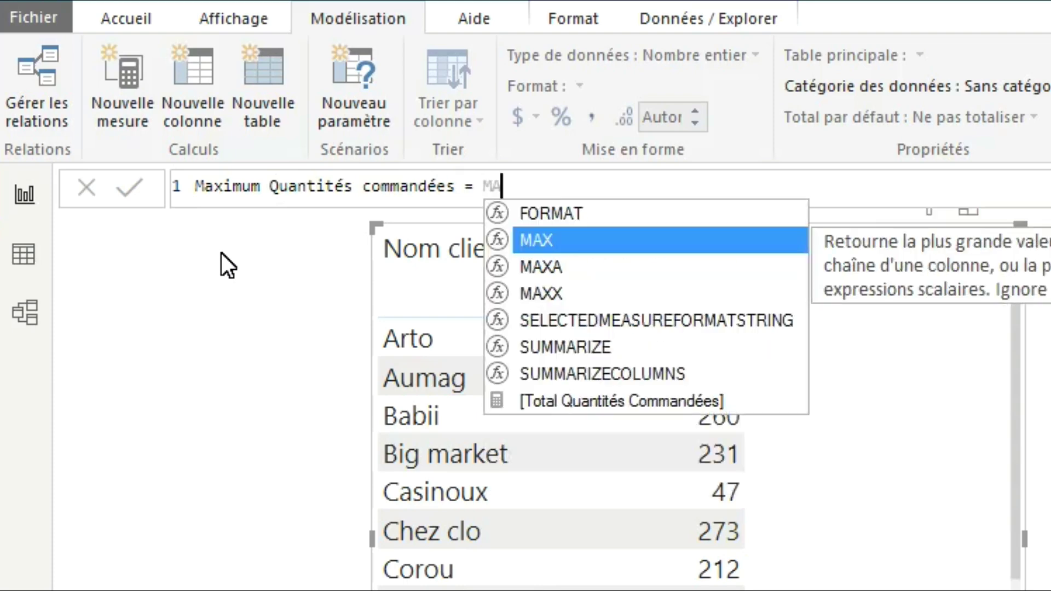
{"action": "type", "text": "X(quan"}
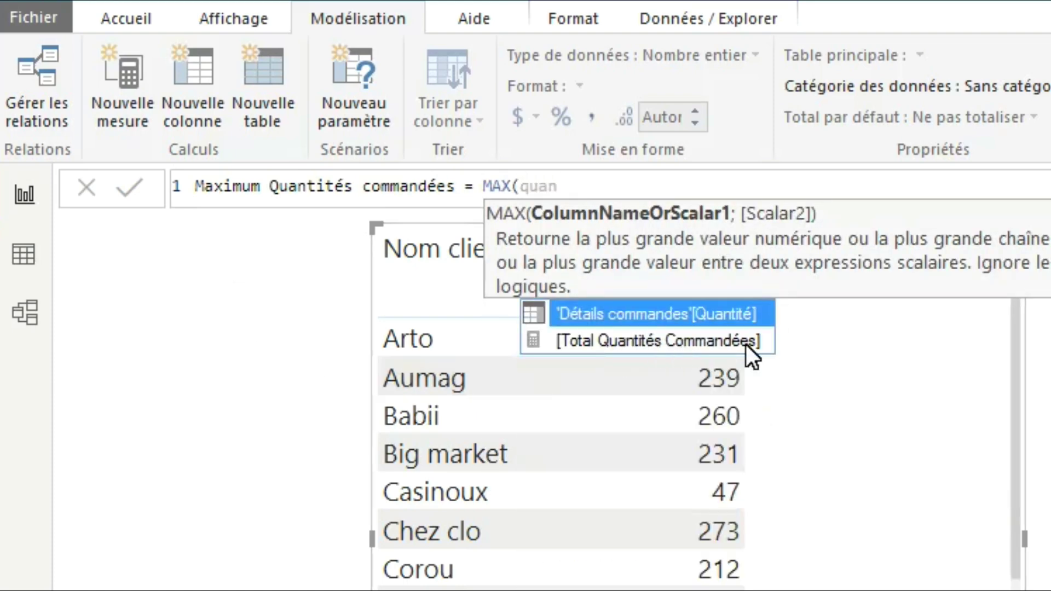
{"action": "left_click", "coordinate": [686, 317]}
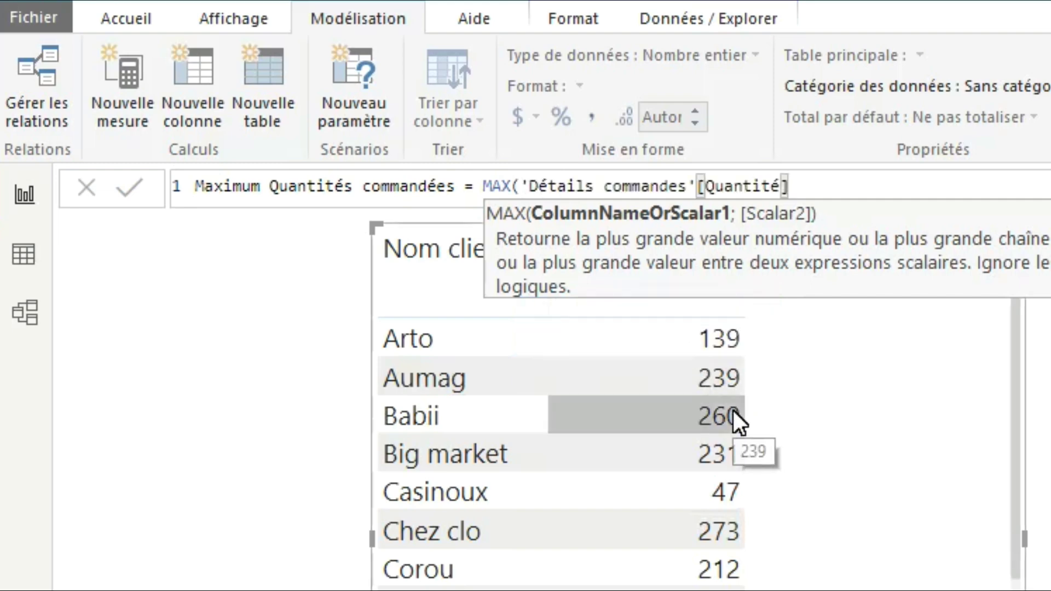
{"action": "type", "text": ")"}
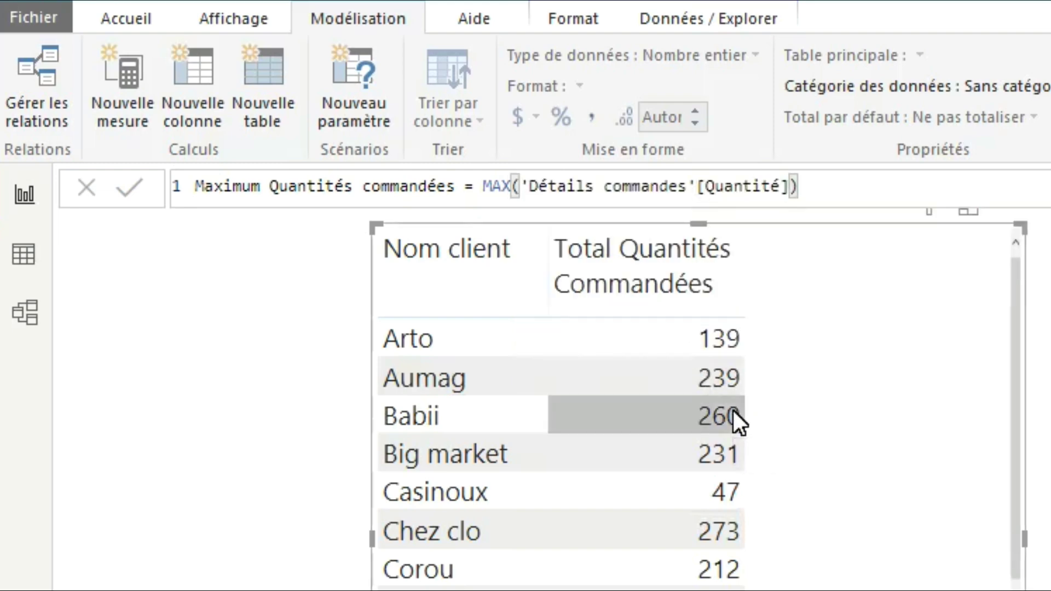
{"action": "key", "text": "Return"}
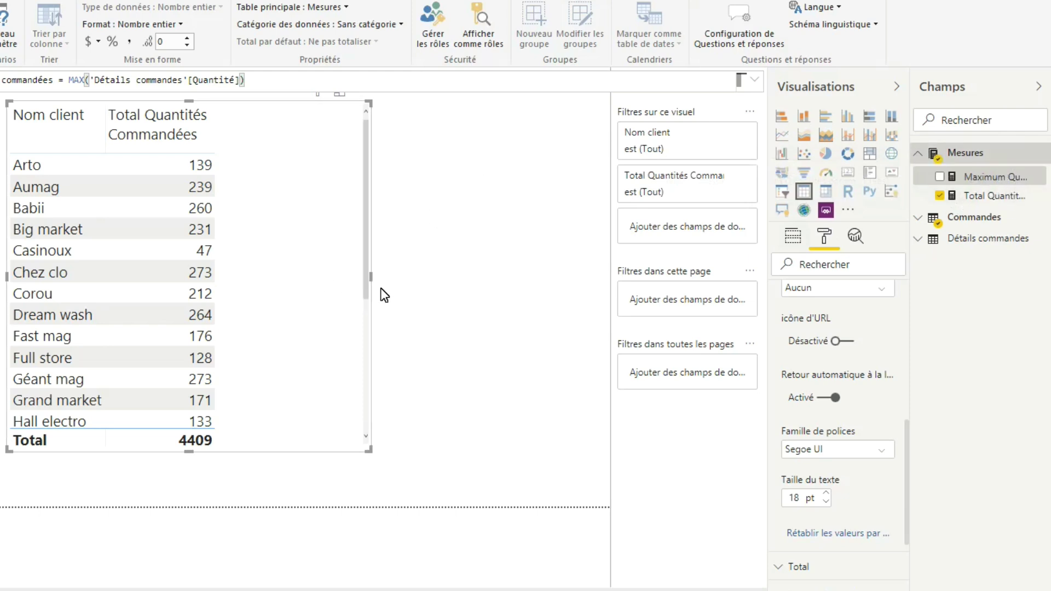
Add the Maximum Quantités commandées measure to the client table's values and narrow its column.
{"action": "left_click", "coordinate": [794, 236]}
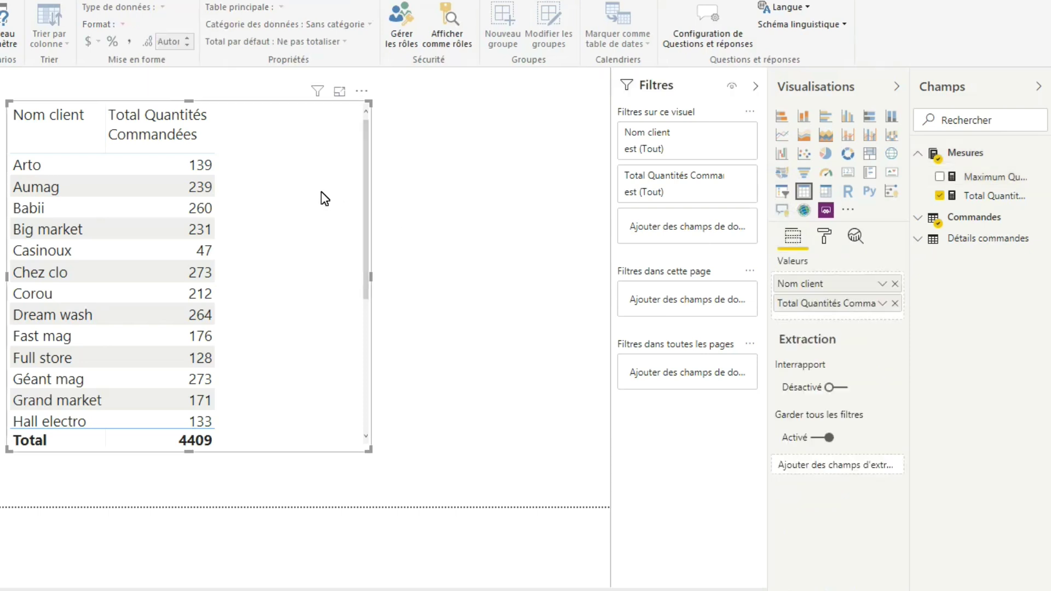
{"action": "left_click_drag", "start_coordinate": [994, 177], "coordinate": [840, 326]}
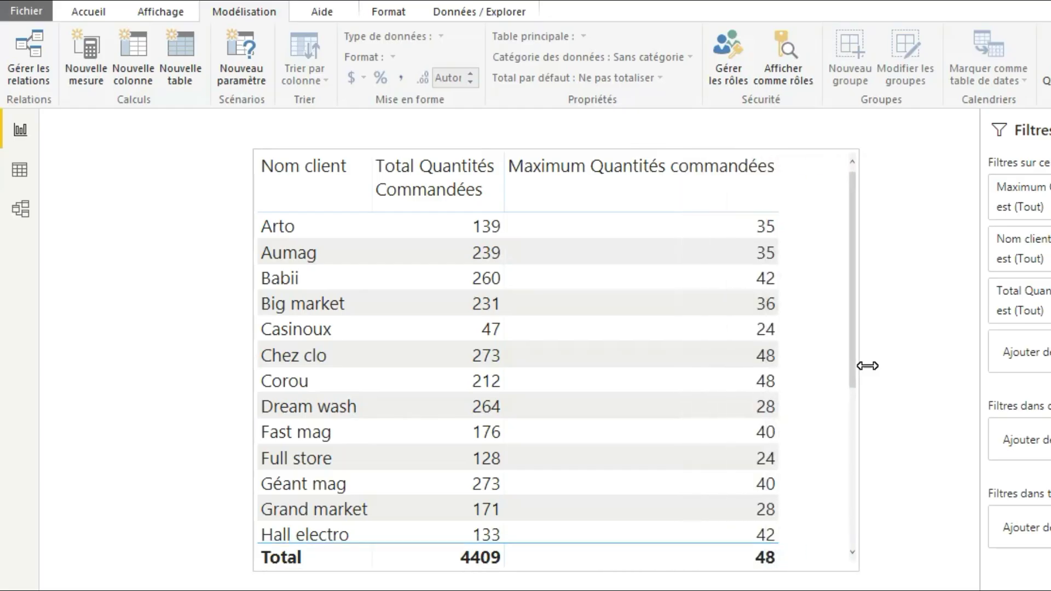
{"action": "left_click", "coordinate": [778, 198]}
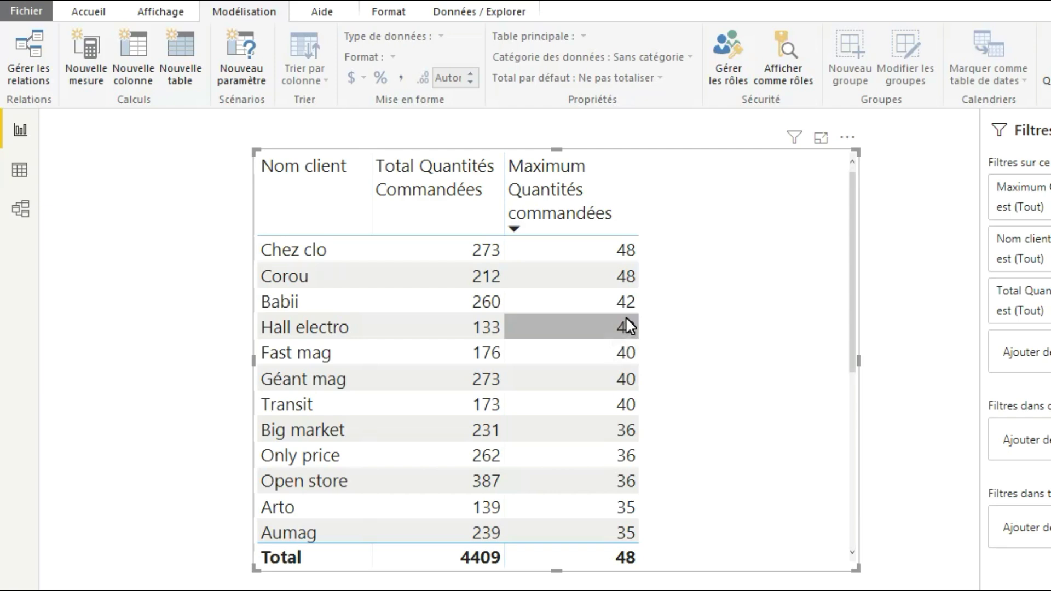
Sort the client table by Maximum Quantités commandées in descending order.
{"action": "left_click", "coordinate": [569, 197]}
{"action": "left_click", "coordinate": [582, 228]}
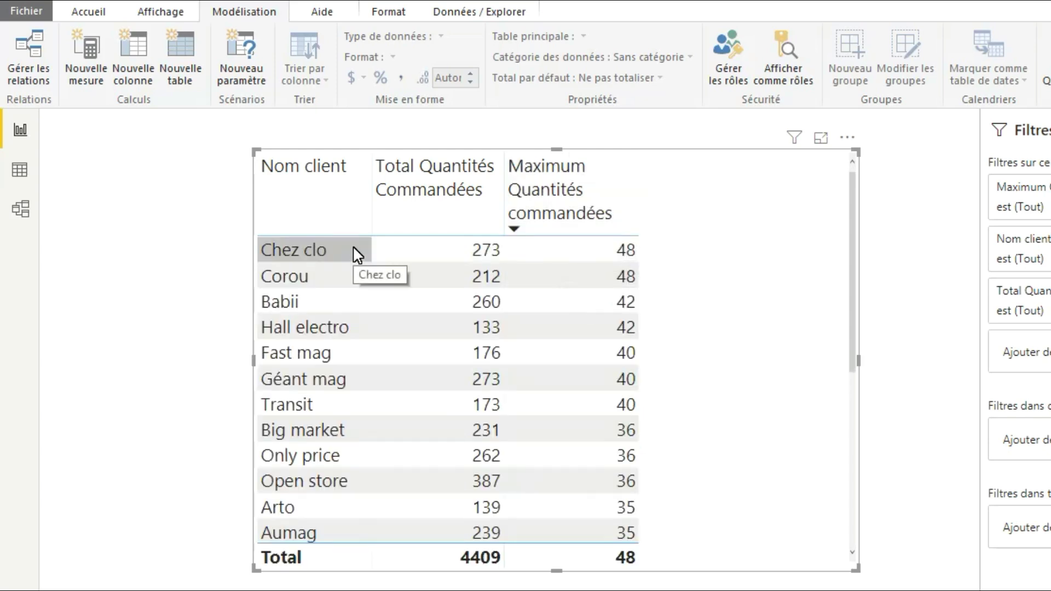
Display the Détails commandes data rows and sort them by Quantité in descending order.
{"action": "left_click", "coordinate": [20, 171]}
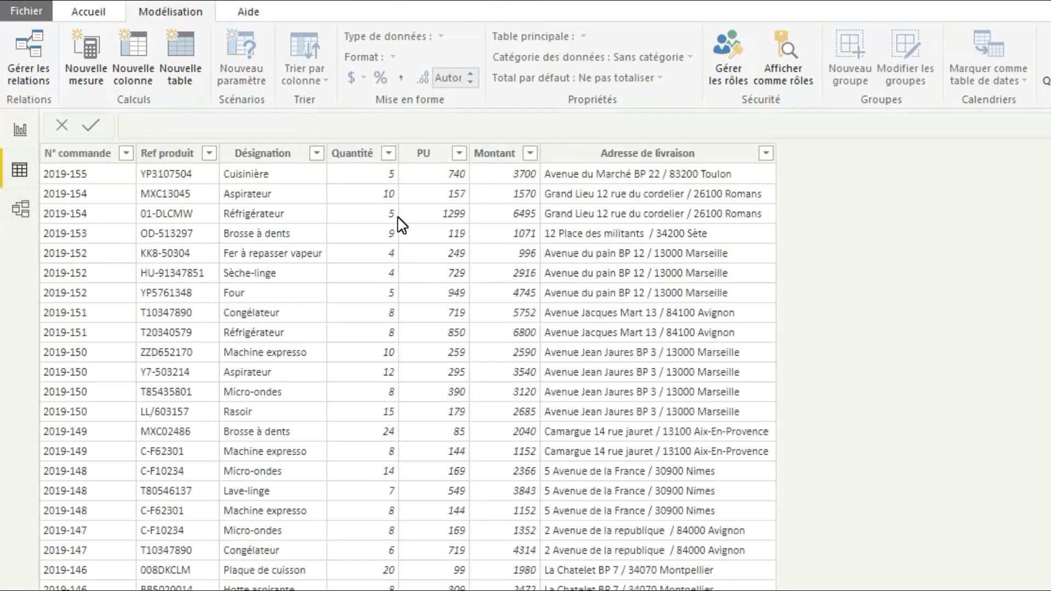
{"action": "left_click", "coordinate": [368, 159]}
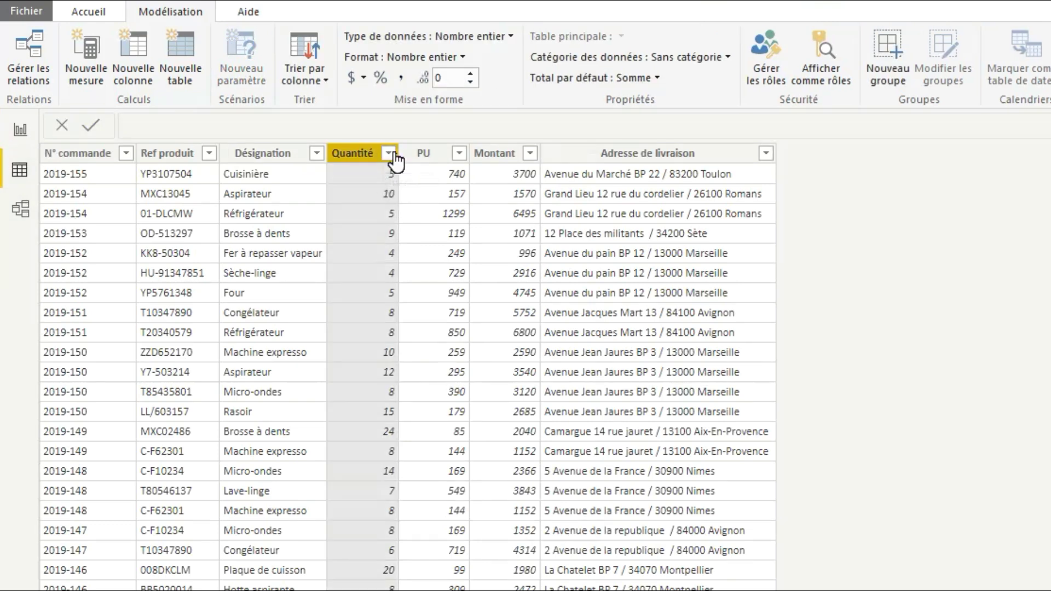
{"action": "left_click", "coordinate": [390, 154]}
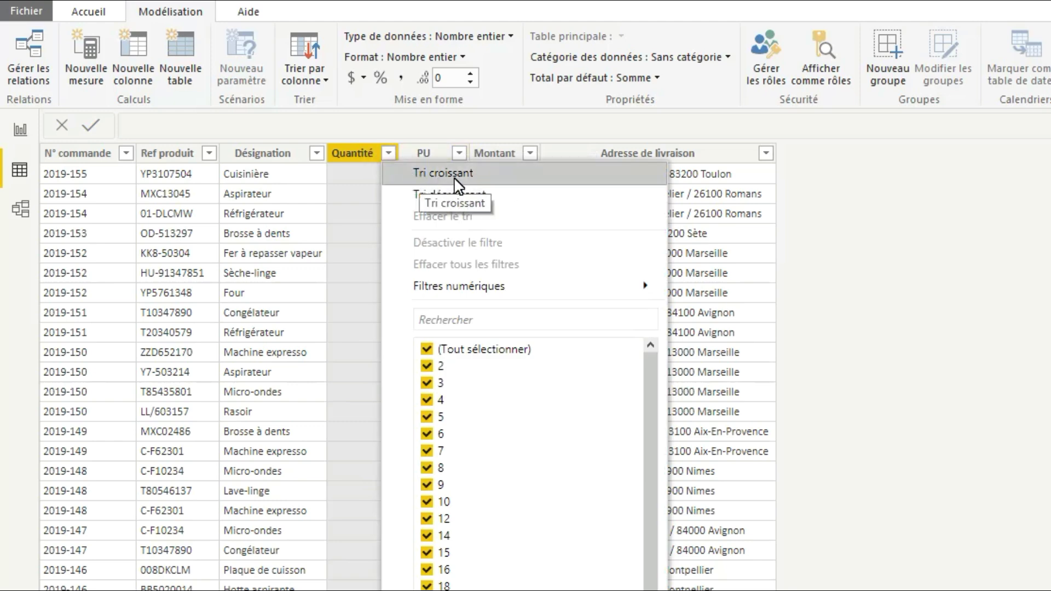
{"action": "left_click", "coordinate": [462, 202]}
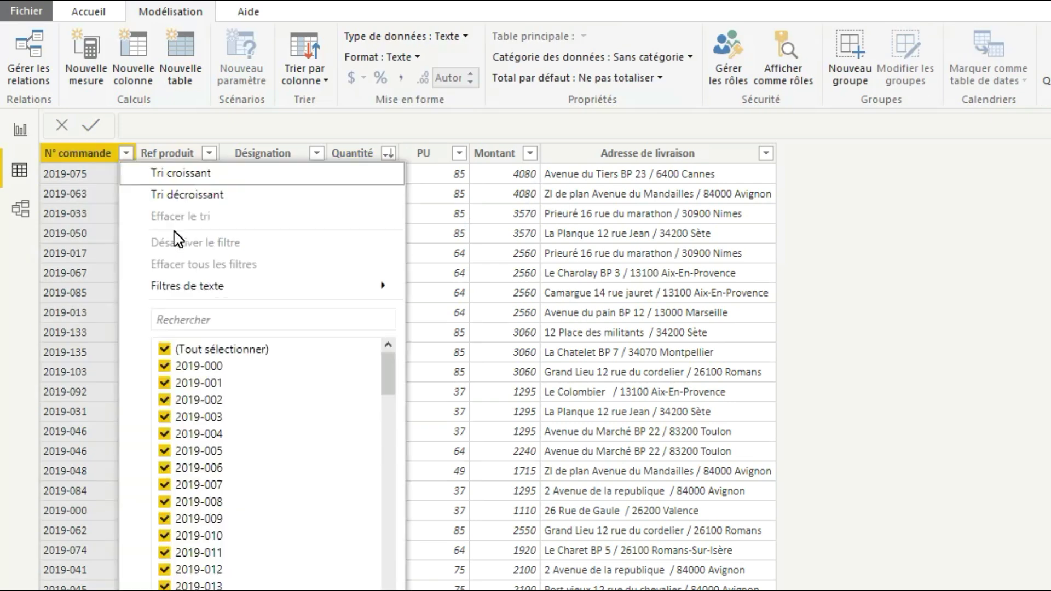
Filter the N° commande column to the order number shown in the first row of the sorted data.
{"action": "left_click", "coordinate": [208, 320]}
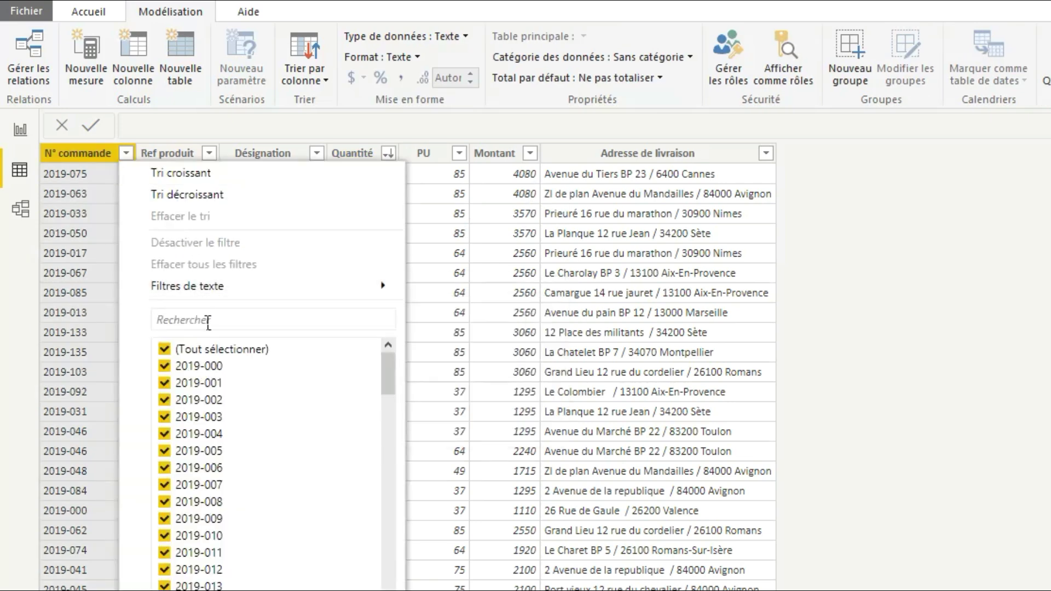
{"action": "type", "text": "2019-075"}
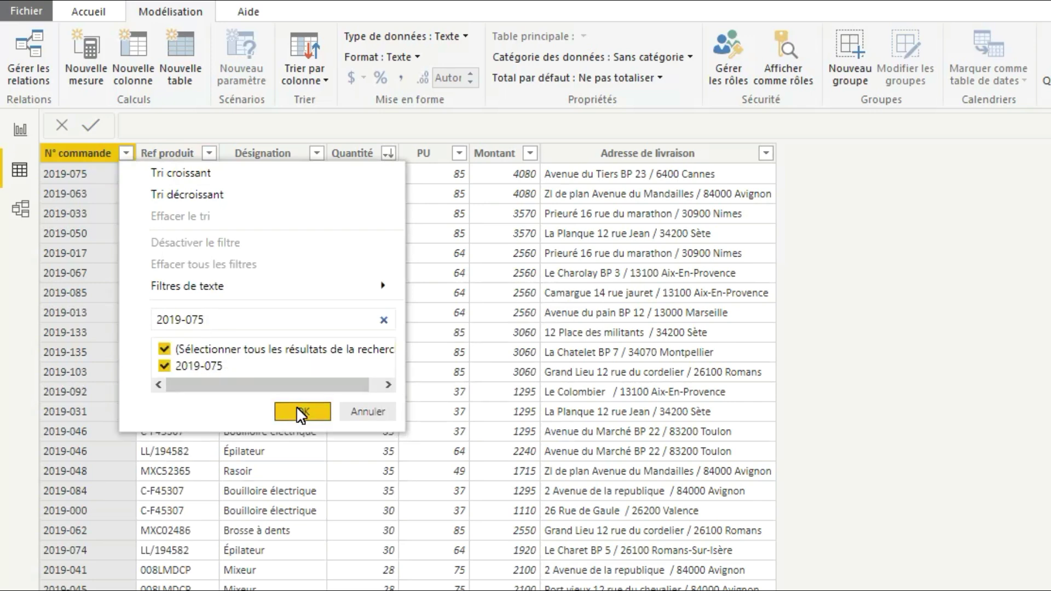
{"action": "left_click", "coordinate": [302, 414]}
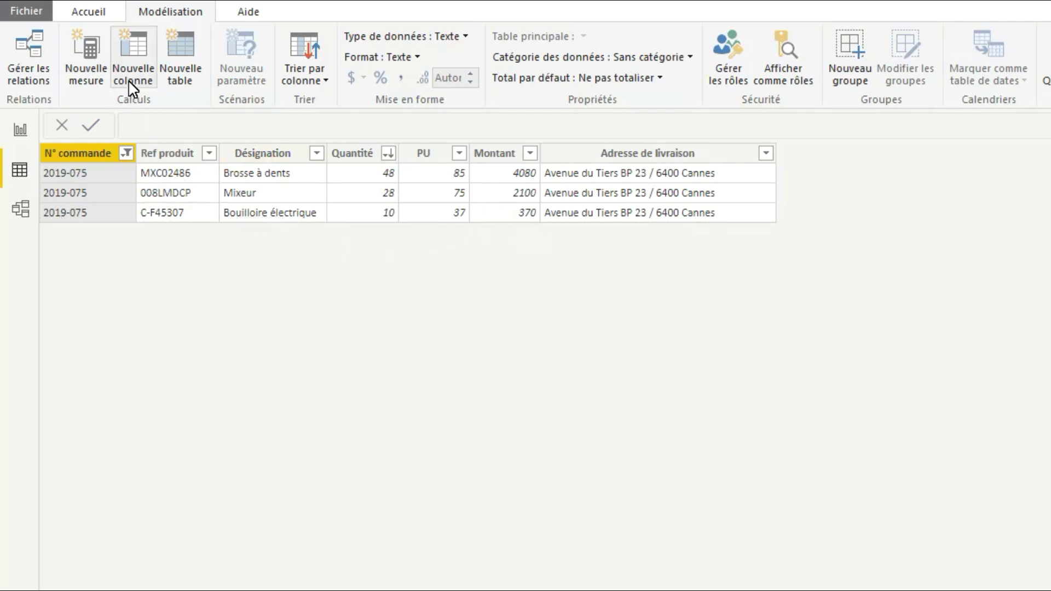
Open the query editor and duplicate the Détails commandes query.
{"action": "left_click", "coordinate": [90, 14]}
{"action": "left_click", "coordinate": [426, 58]}
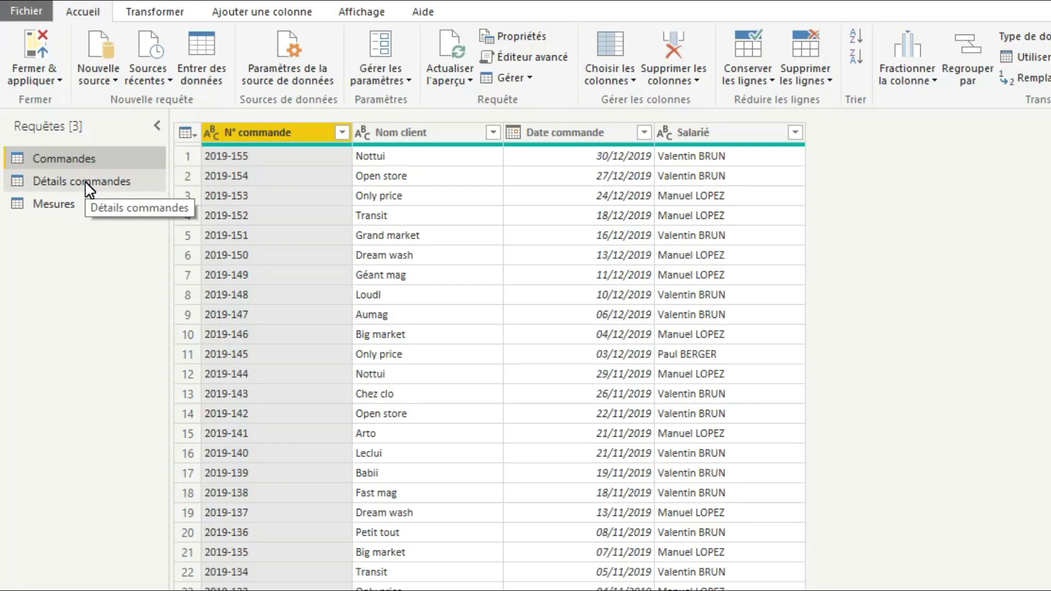
{"action": "left_click", "coordinate": [86, 184]}
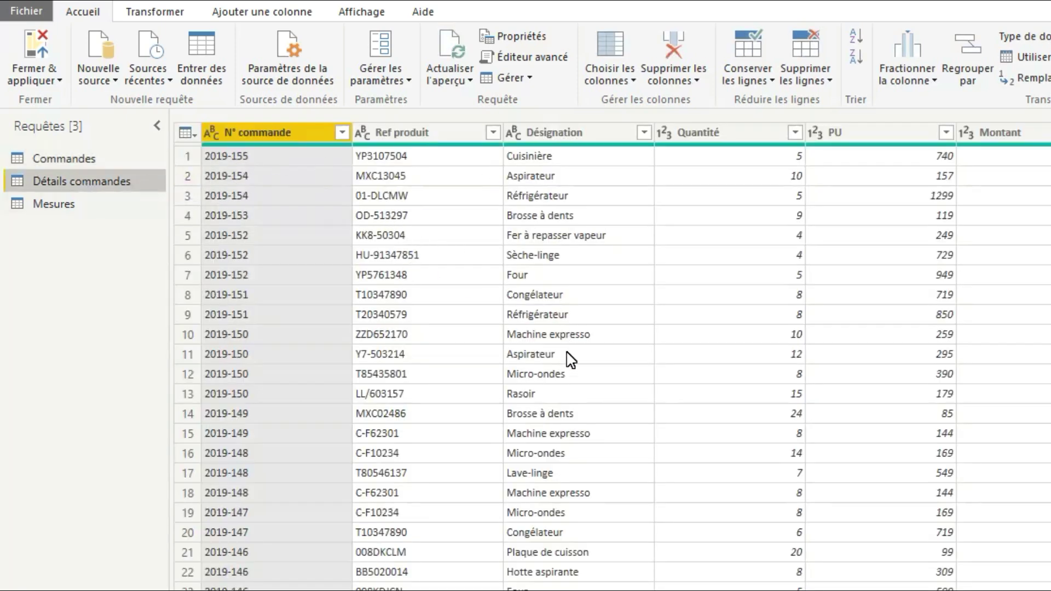
{"action": "right_click", "coordinate": [93, 183]}
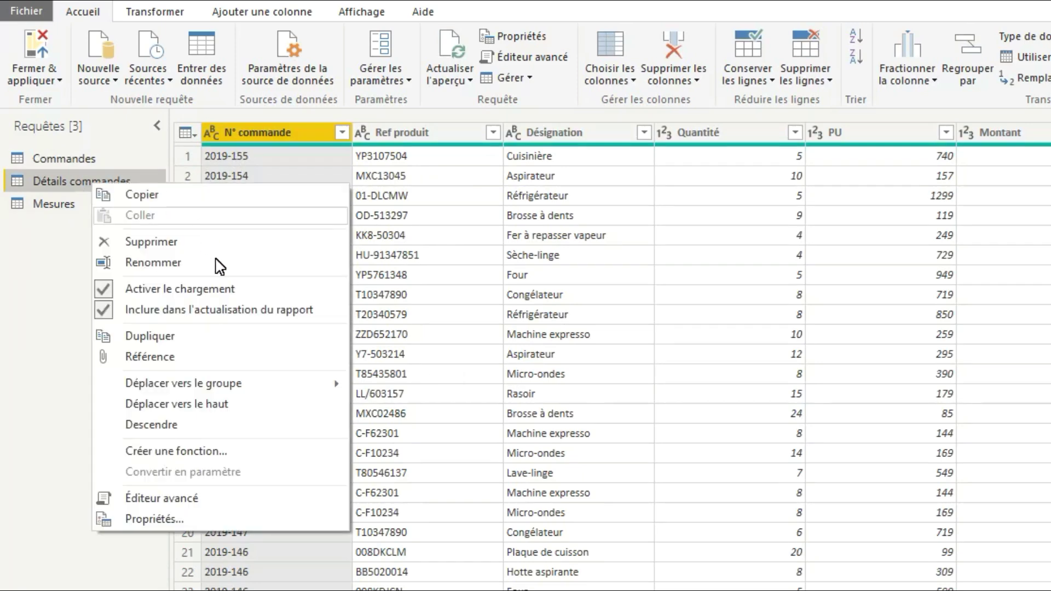
{"action": "left_click", "coordinate": [231, 336]}
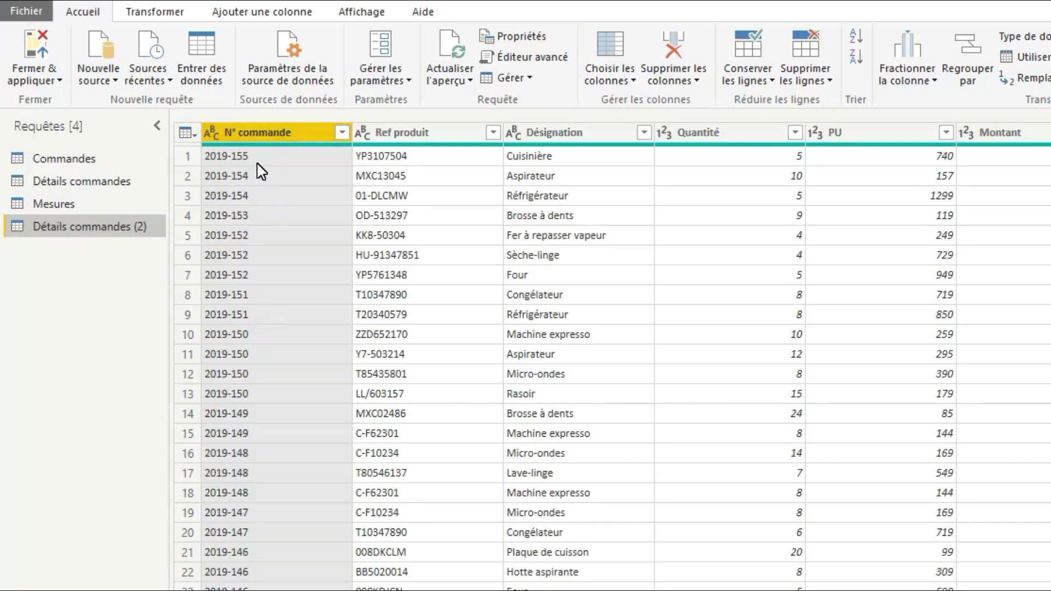
Start a Group By on the N° commande column of the duplicated query in advanced mode.
{"action": "right_click", "coordinate": [264, 132]}
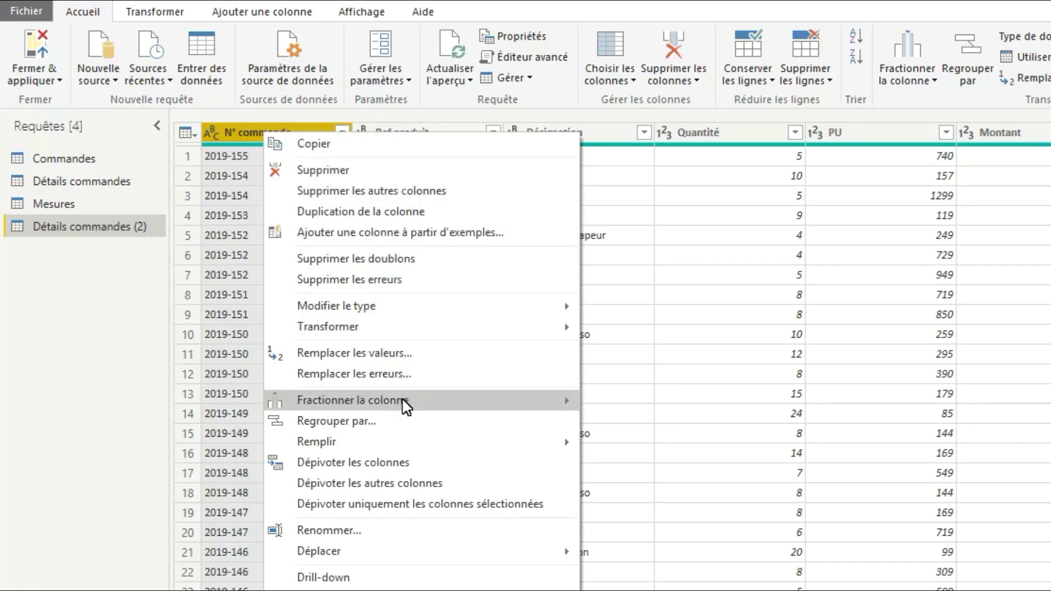
{"action": "left_click", "coordinate": [403, 416]}
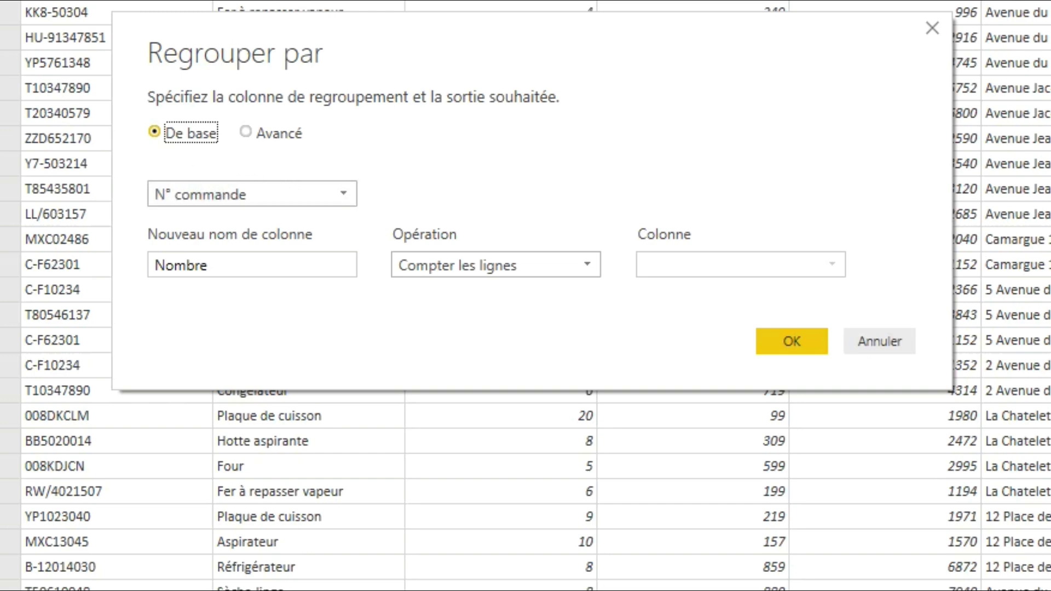
{"action": "left_click", "coordinate": [209, 195]}
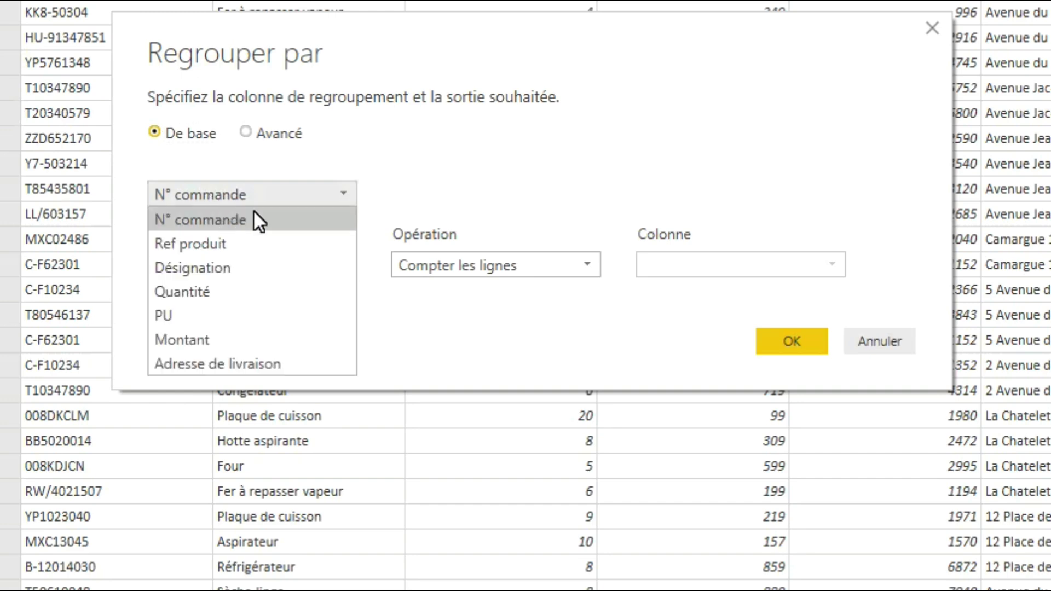
{"action": "left_click", "coordinate": [285, 225]}
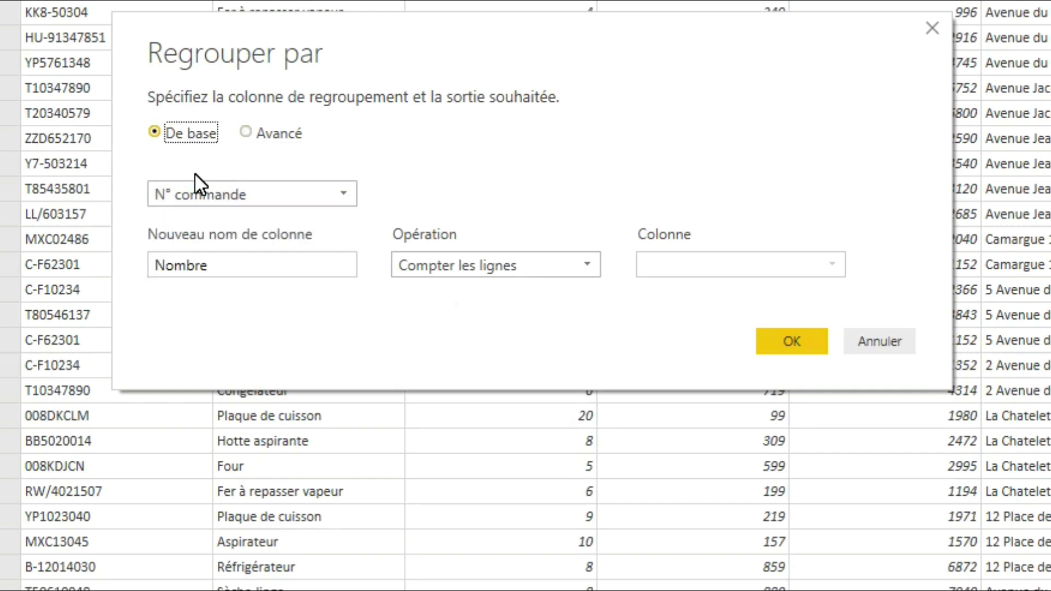
{"action": "left_click", "coordinate": [250, 133]}
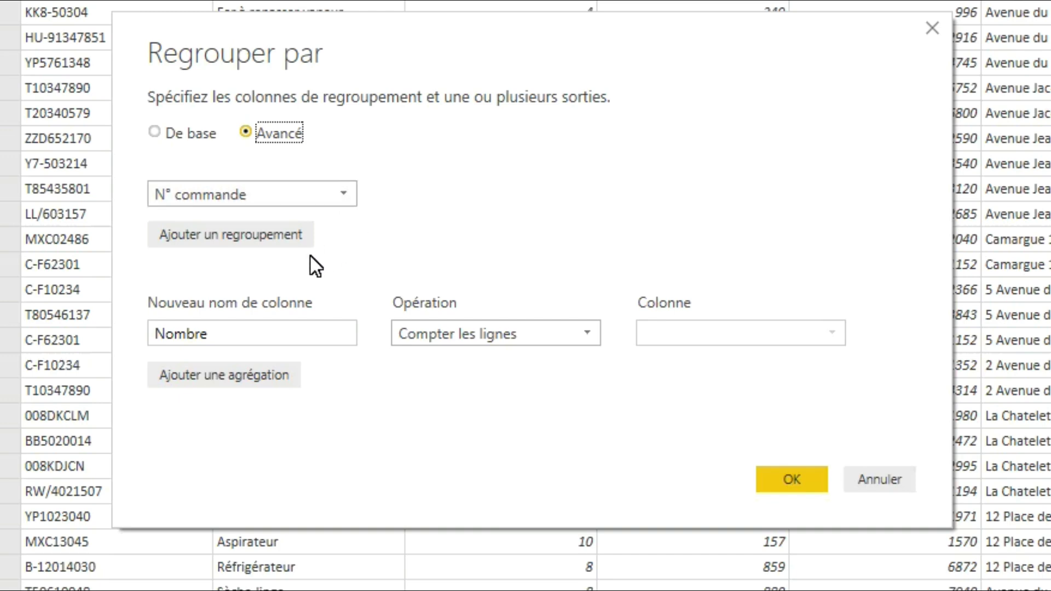
Define the first aggregation as Total Quantité par commande, using Somme on the Quantité column.
{"action": "left_click", "coordinate": [252, 334]}
{"action": "double_click", "coordinate": [171, 333]}
{"action": "type", "text": "Qu"}
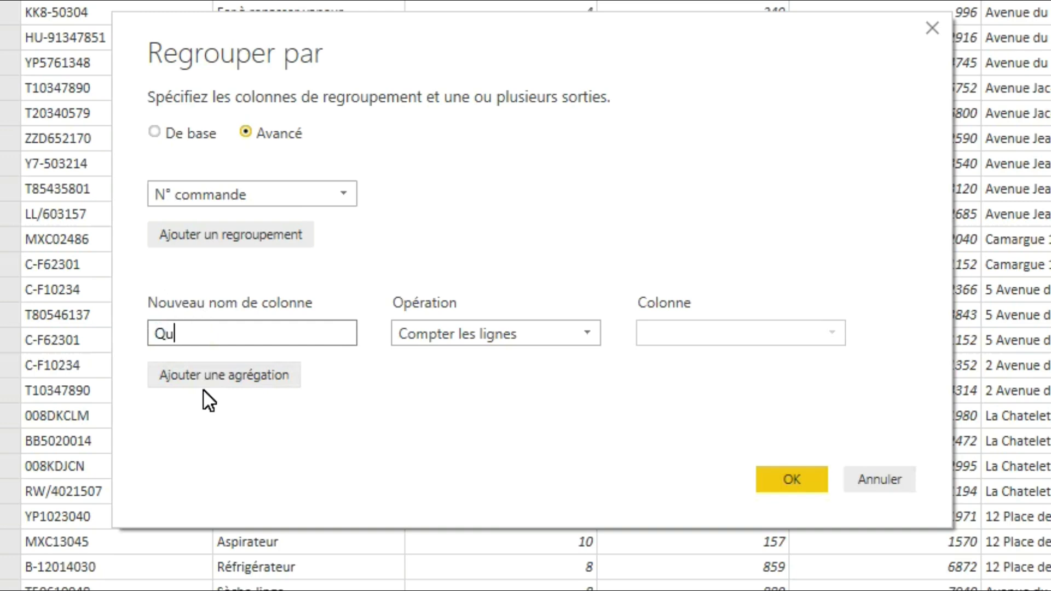
{"action": "key", "text": "BackSpace"}
{"action": "key", "text": "BackSpace"}
{"action": "type", "text": "Total Quantité par commande"}
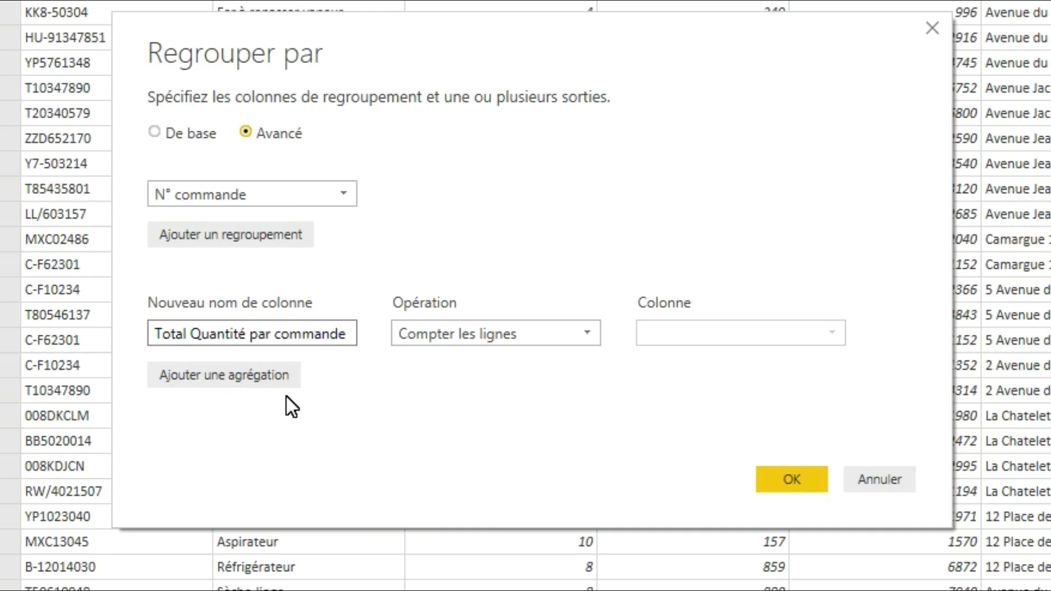
{"action": "left_click", "coordinate": [509, 340]}
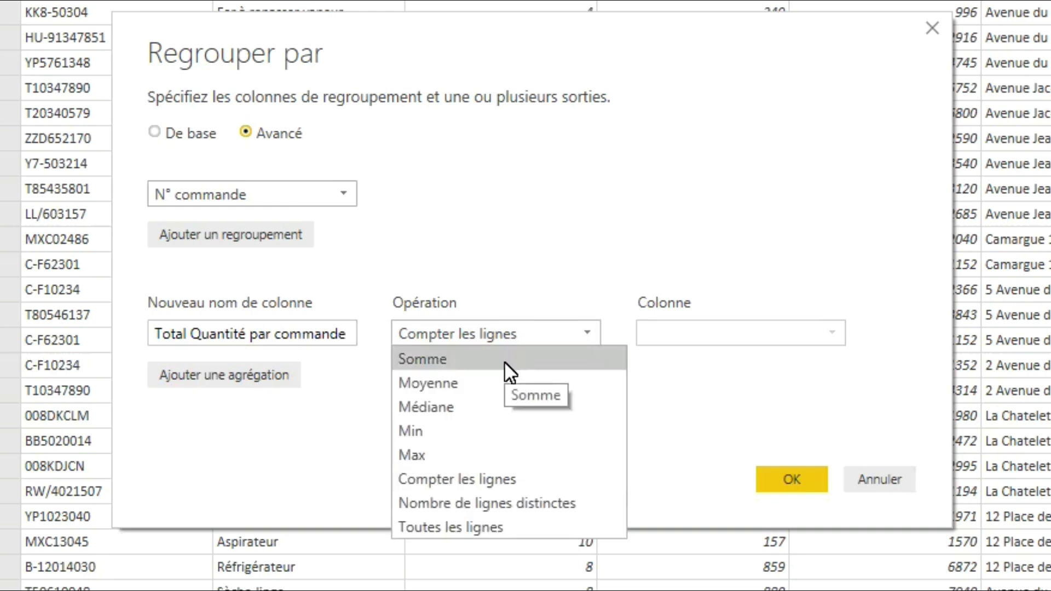
{"action": "left_click", "coordinate": [504, 361]}
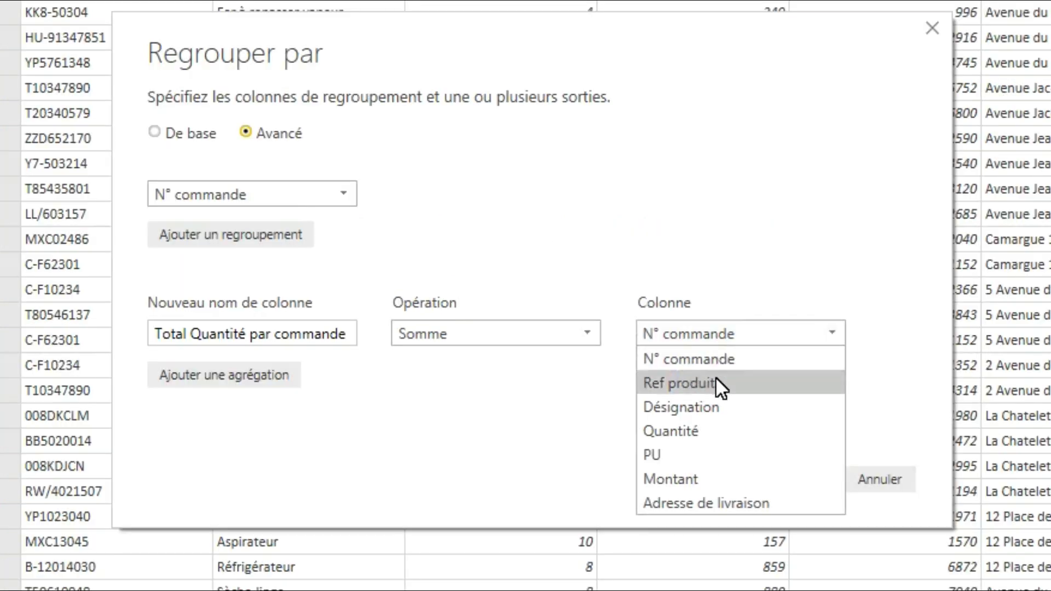
{"action": "left_click", "coordinate": [711, 430]}
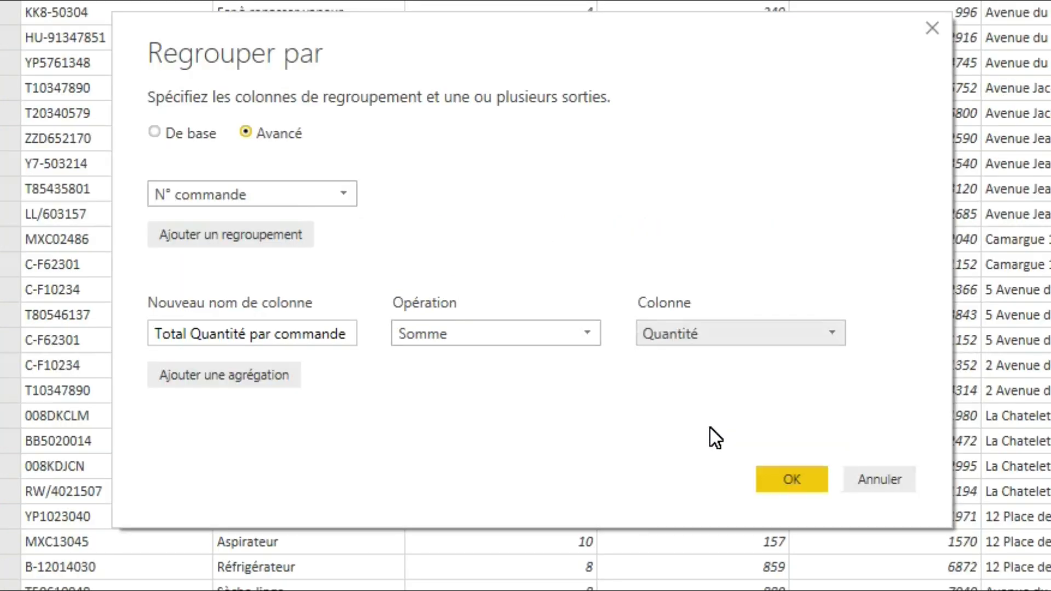
Add a second aggregation named Total Montant par commande, using Somme on the Montant column, and apply the grouping.
{"action": "left_click", "coordinate": [264, 379]}
{"action": "left_click", "coordinate": [283, 392]}
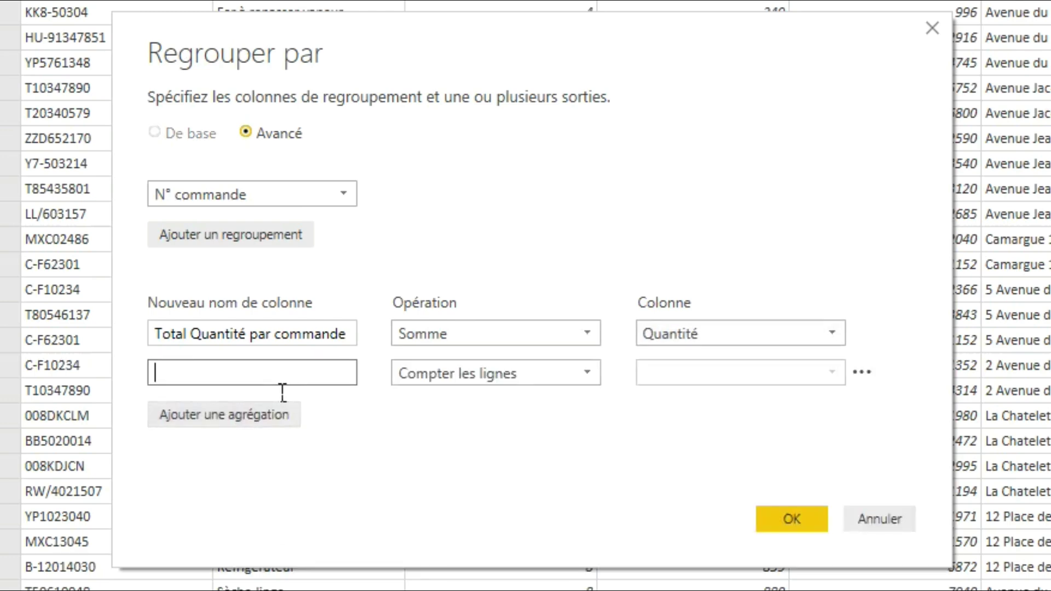
{"action": "type", "text": "Total Montant"}
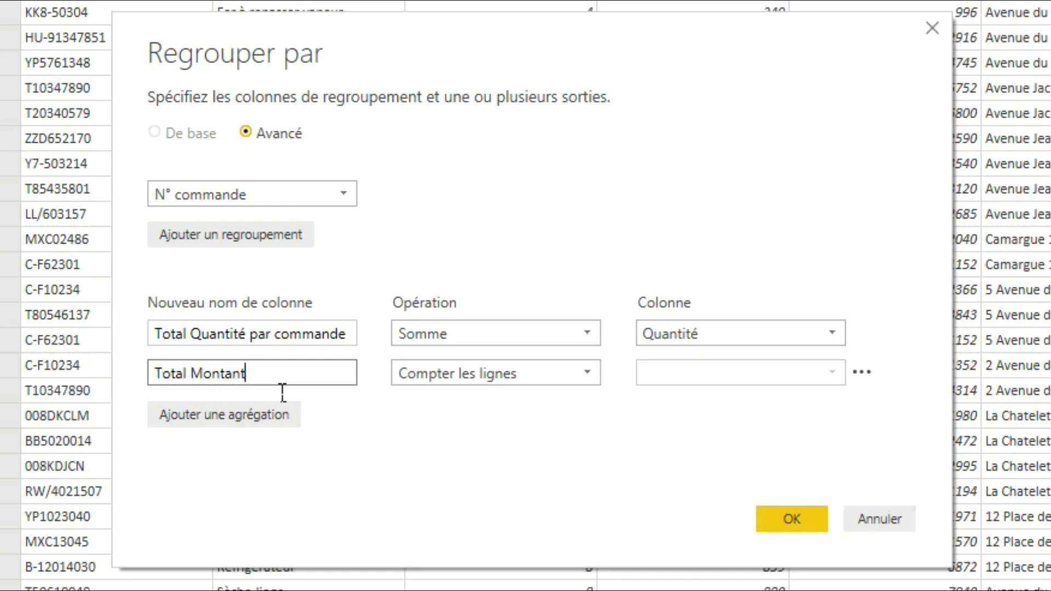
{"action": "type", "text": " par commande"}
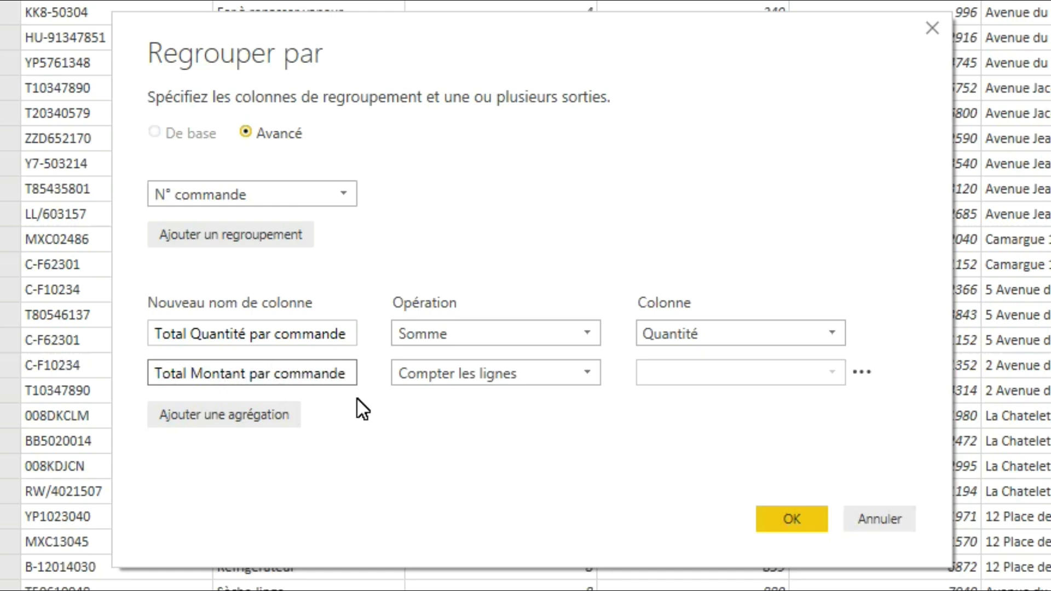
{"action": "left_click", "coordinate": [441, 376]}
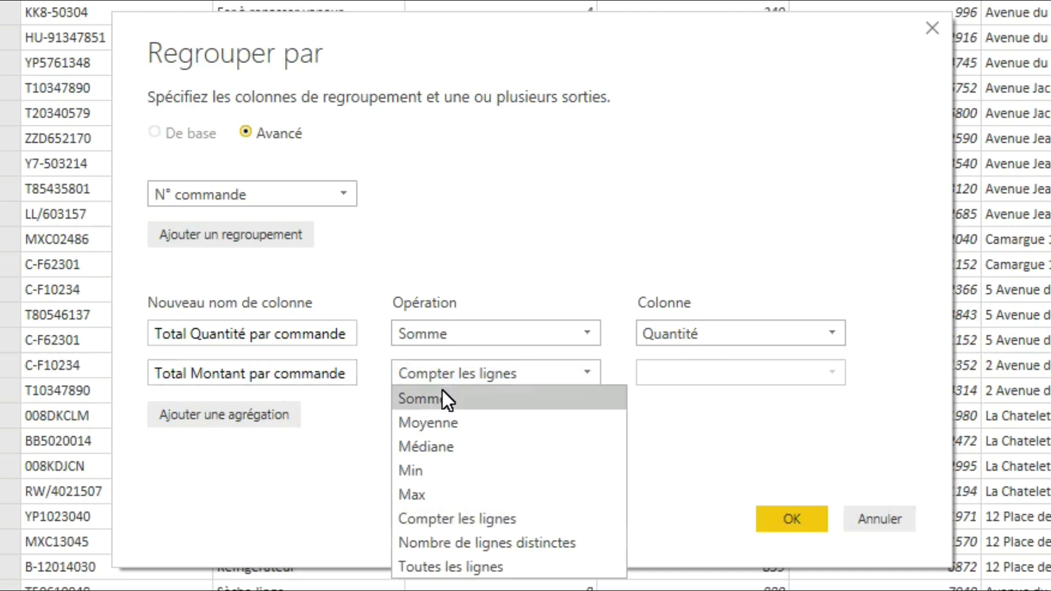
{"action": "left_click", "coordinate": [442, 390]}
{"action": "left_click", "coordinate": [657, 382]}
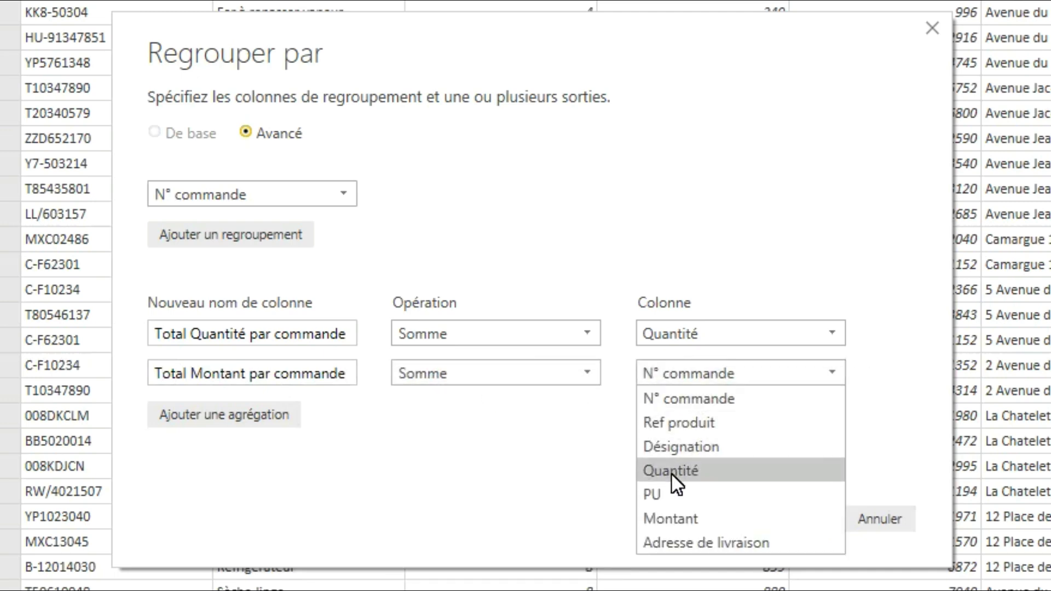
{"action": "left_click", "coordinate": [671, 519]}
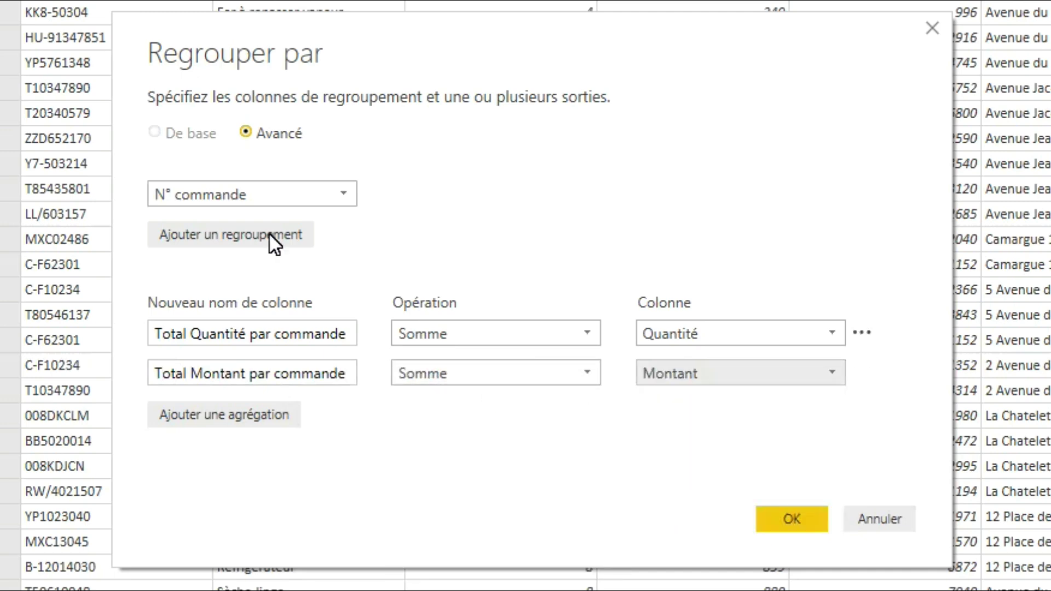
{"action": "left_click", "coordinate": [798, 521]}
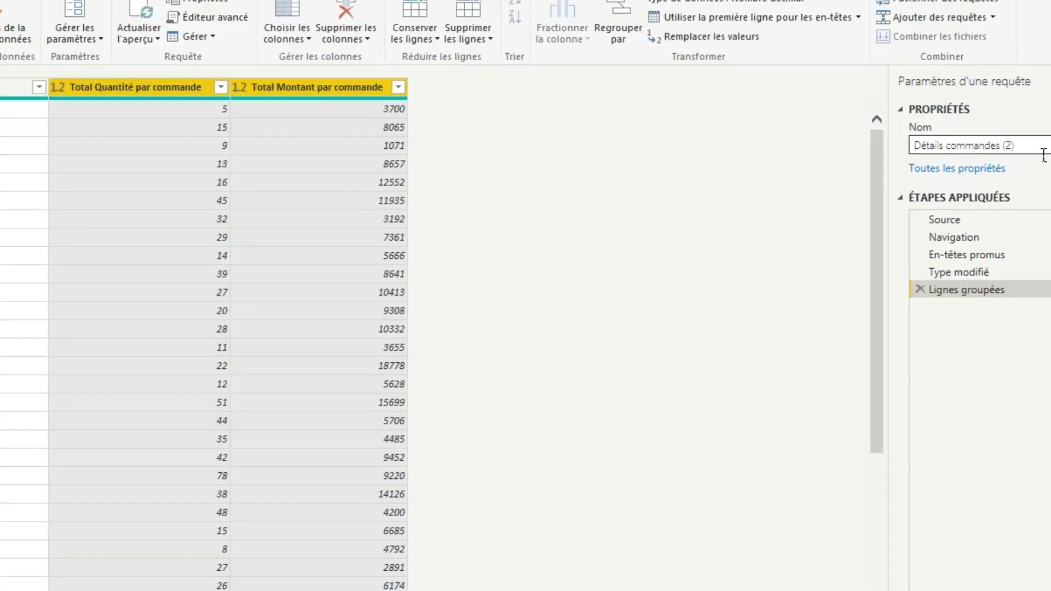
Rename the grouped query as Regroupement détails commandes, then close the query editor and apply the changes.
{"action": "left_click", "coordinate": [1045, 145]}
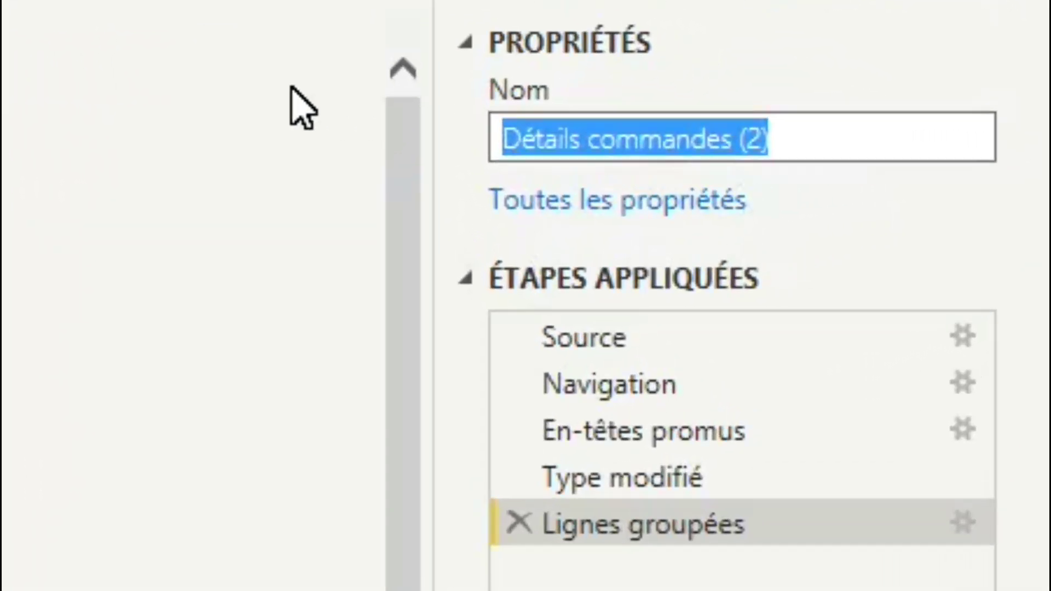
{"action": "type", "text": "Regroup"}
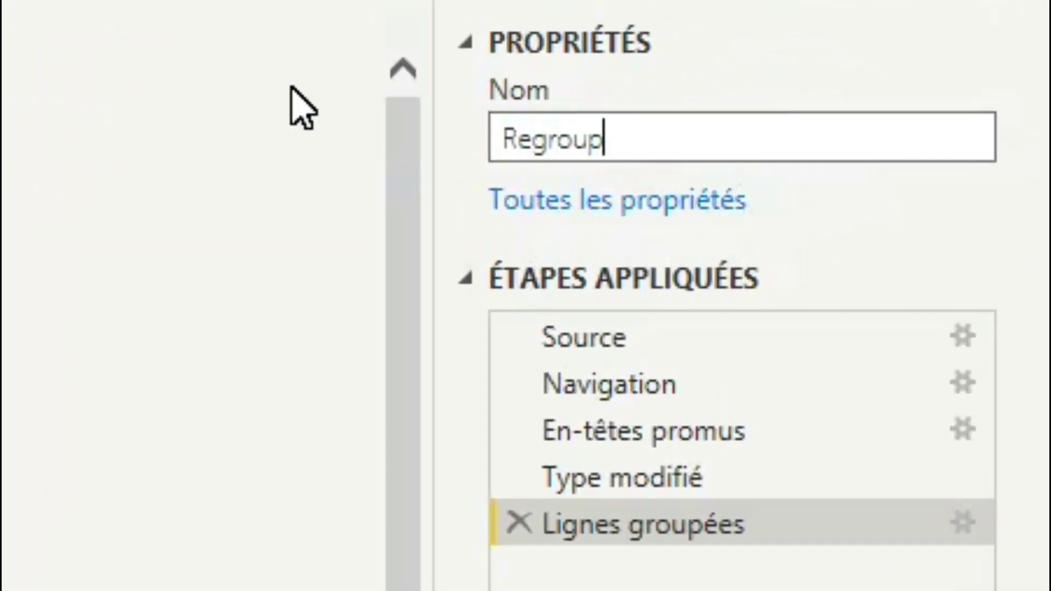
{"action": "type", "text": "ement détails commandes"}
{"action": "key", "text": "Return"}
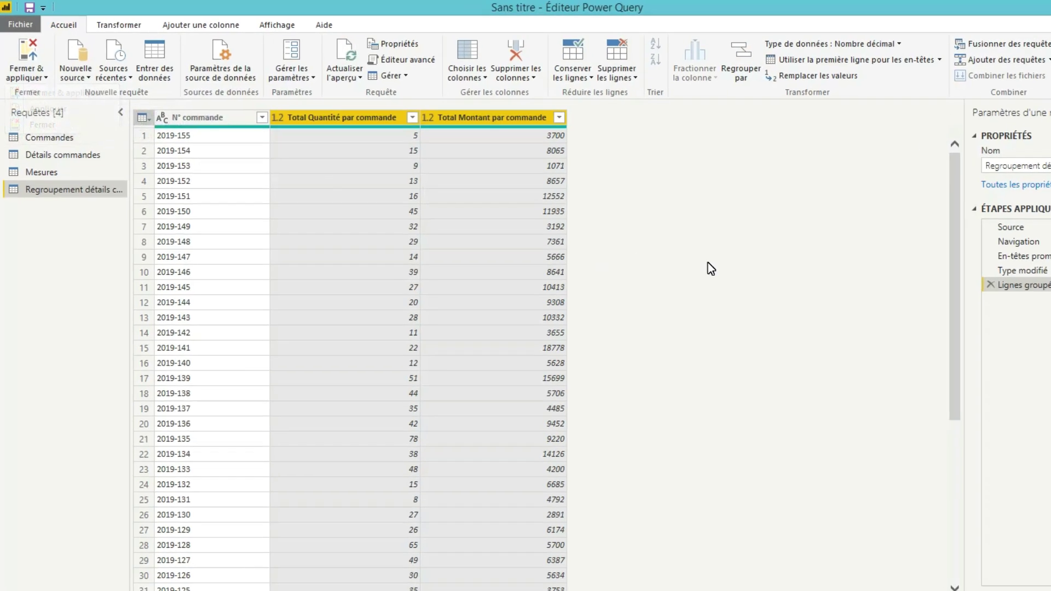
{"action": "left_click", "coordinate": [26, 77]}
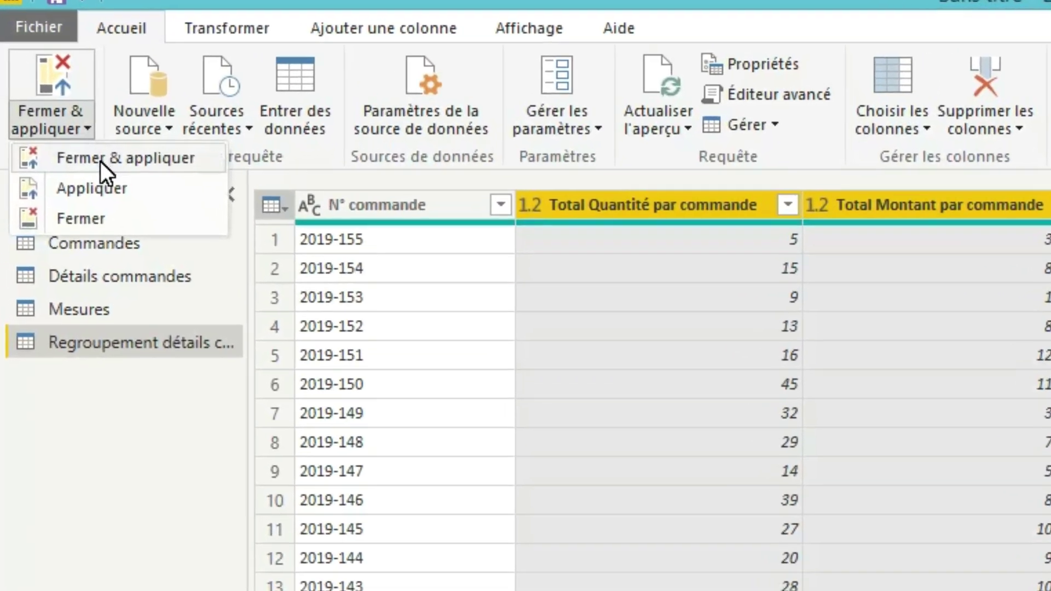
{"action": "left_click", "coordinate": [100, 159]}
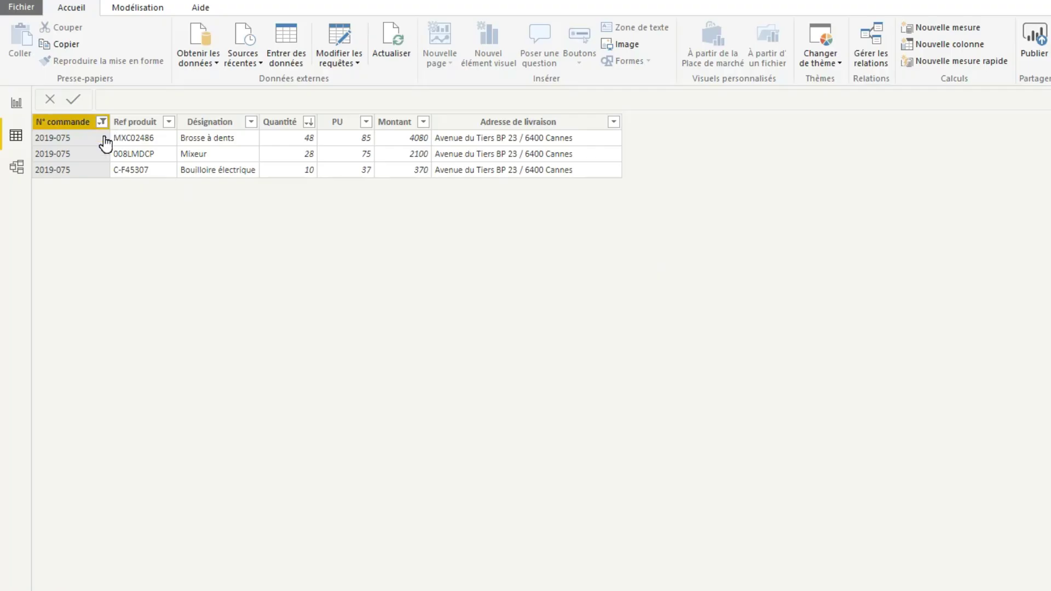
Remove the N° commande filter from the Détails commandes data by selecting all order numbers.
{"action": "left_click", "coordinate": [150, 178]}
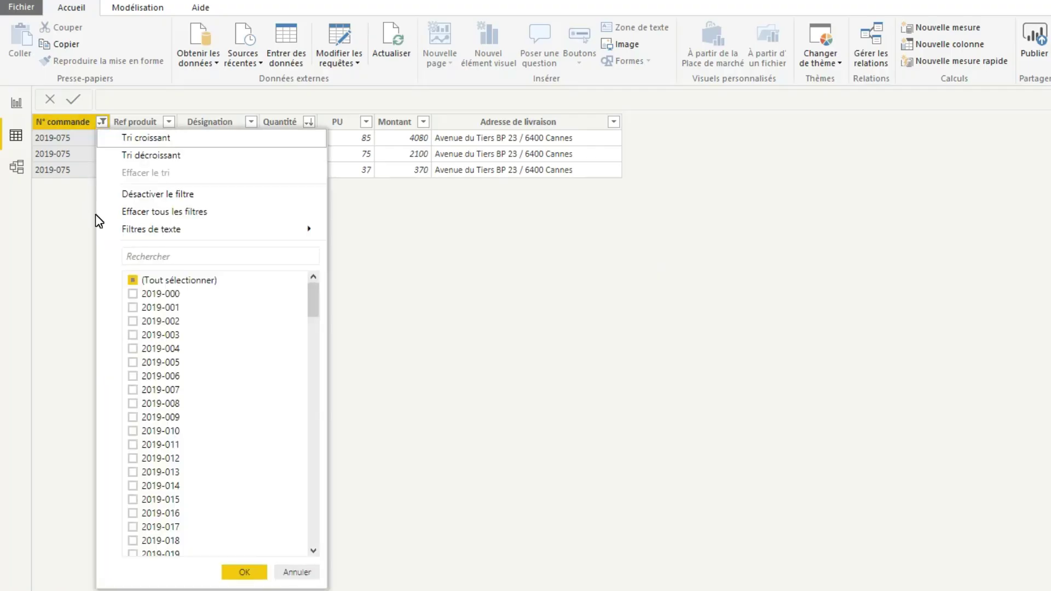
{"action": "left_click", "coordinate": [213, 412]}
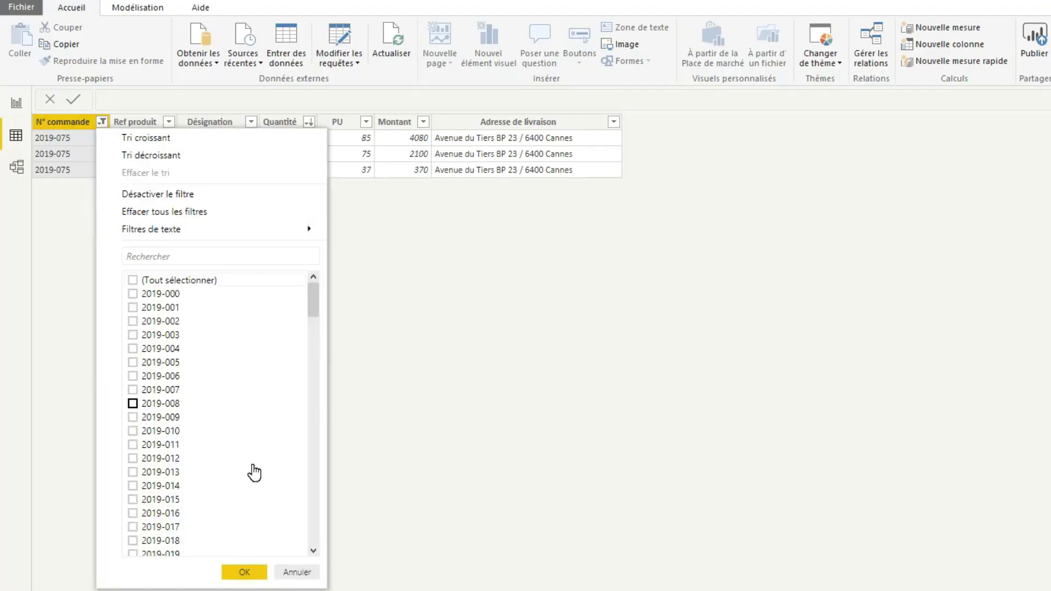
{"action": "left_click", "coordinate": [141, 281]}
{"action": "left_click", "coordinate": [243, 572]}
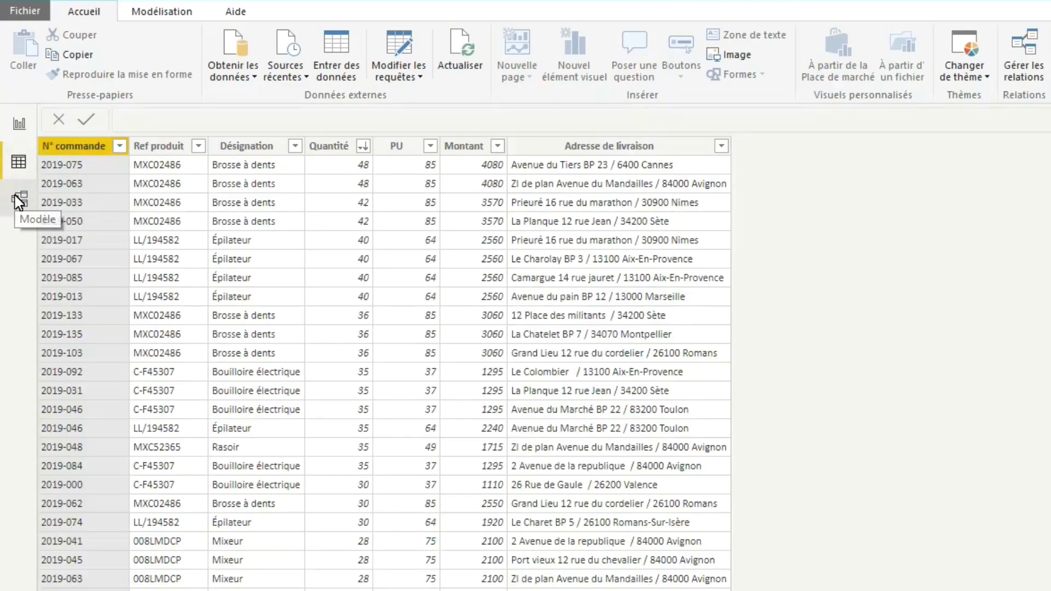
Display the model diagram and move the Regroupement détails commandes table below the Commandes table.
{"action": "left_click", "coordinate": [17, 166]}
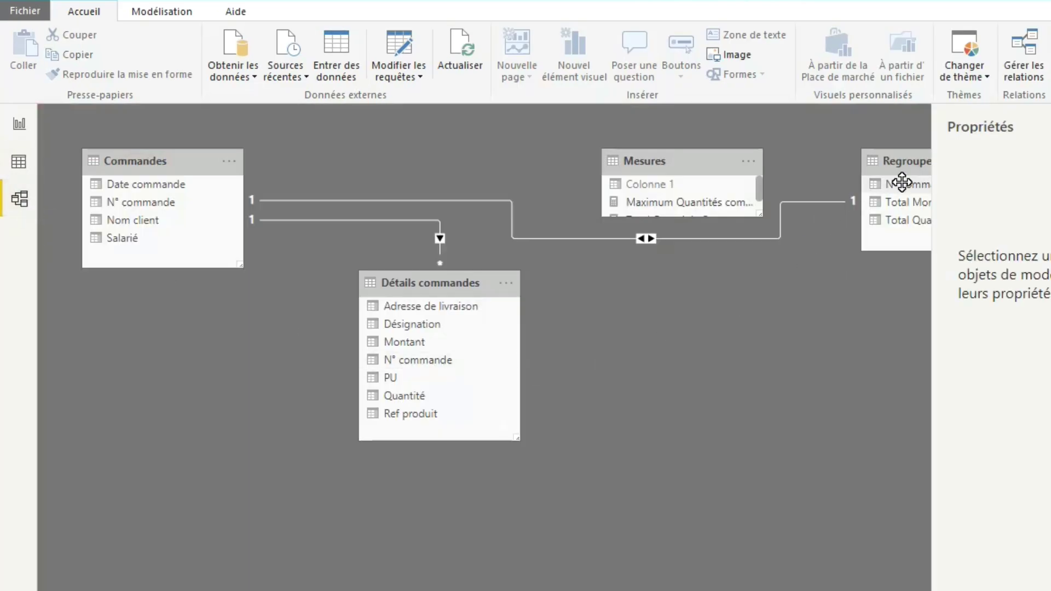
{"action": "left_click_drag", "start_coordinate": [902, 182], "coordinate": [233, 503]}
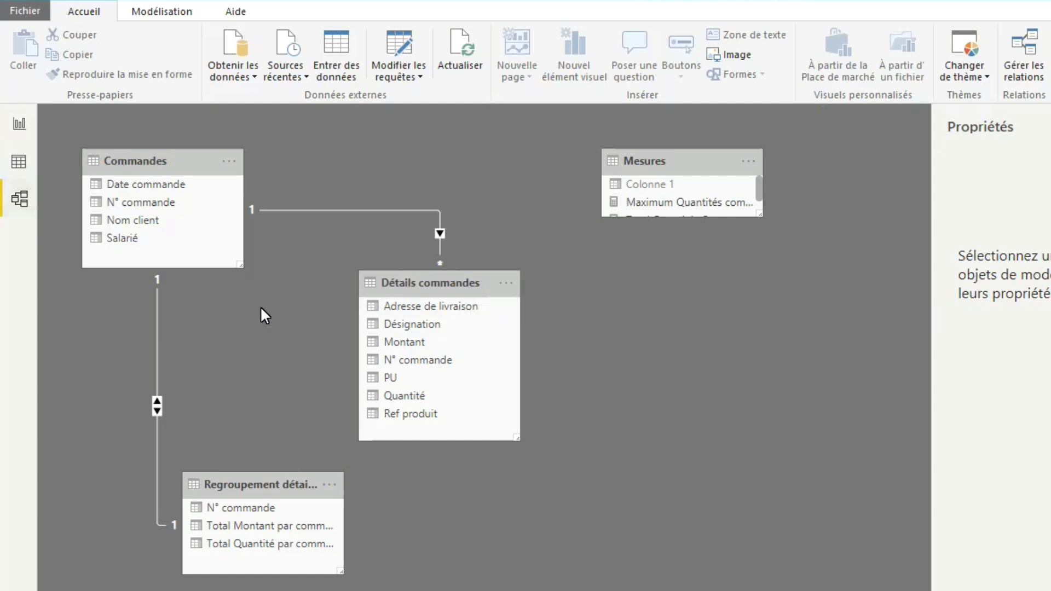
Compare the report's client quantity table with the model relationships linking Commandes, Détails commandes and Regroupement détails commandes.
{"action": "left_click", "coordinate": [18, 124]}
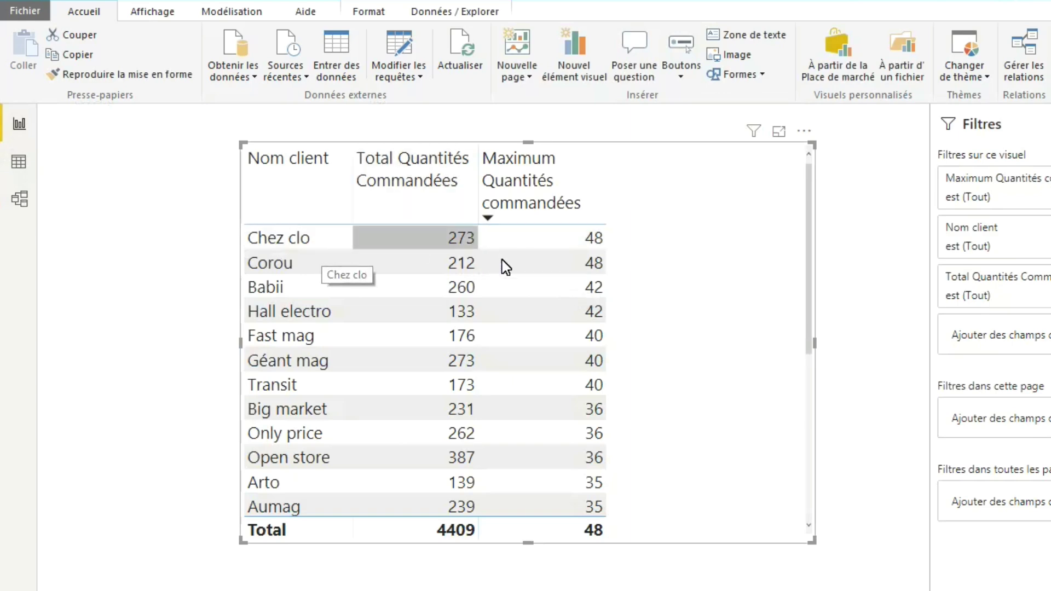
{"action": "left_click", "coordinate": [23, 199]}
{"action": "left_click", "coordinate": [28, 140]}
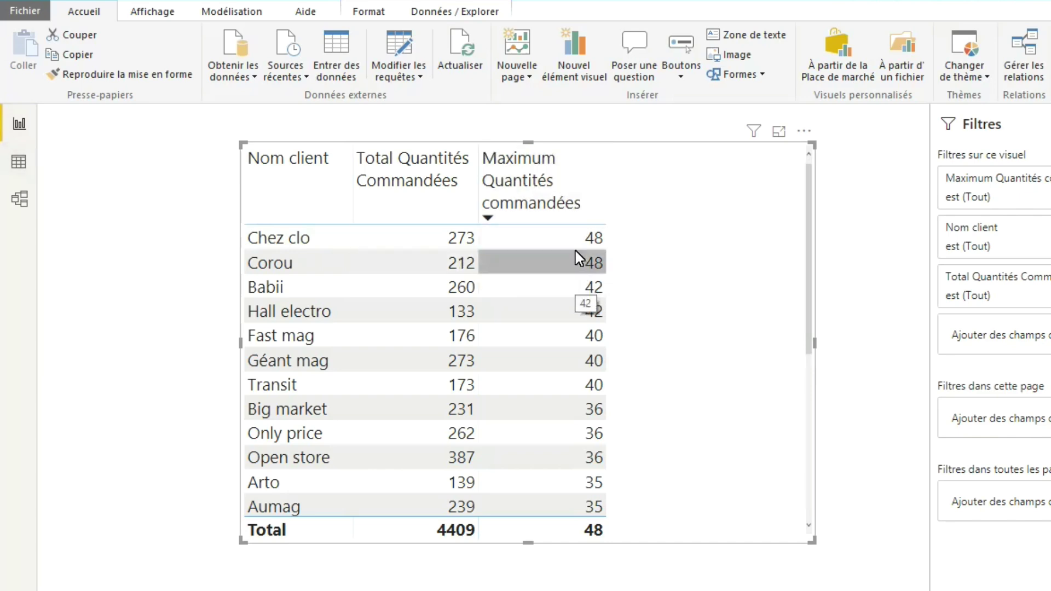
{"action": "left_click", "coordinate": [24, 208]}
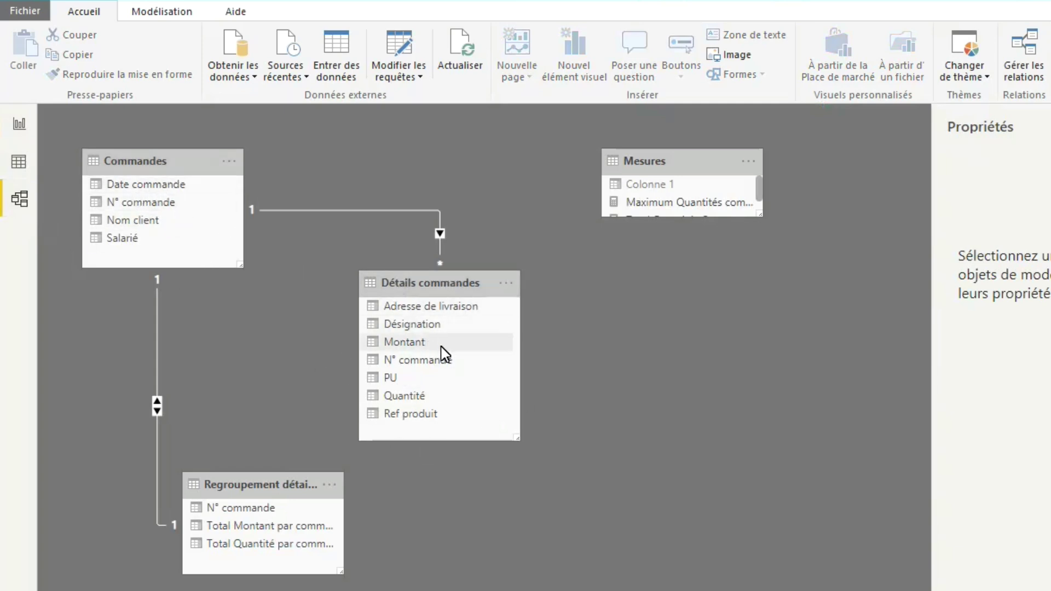
{"action": "mouse_move", "coordinate": [440, 232]}
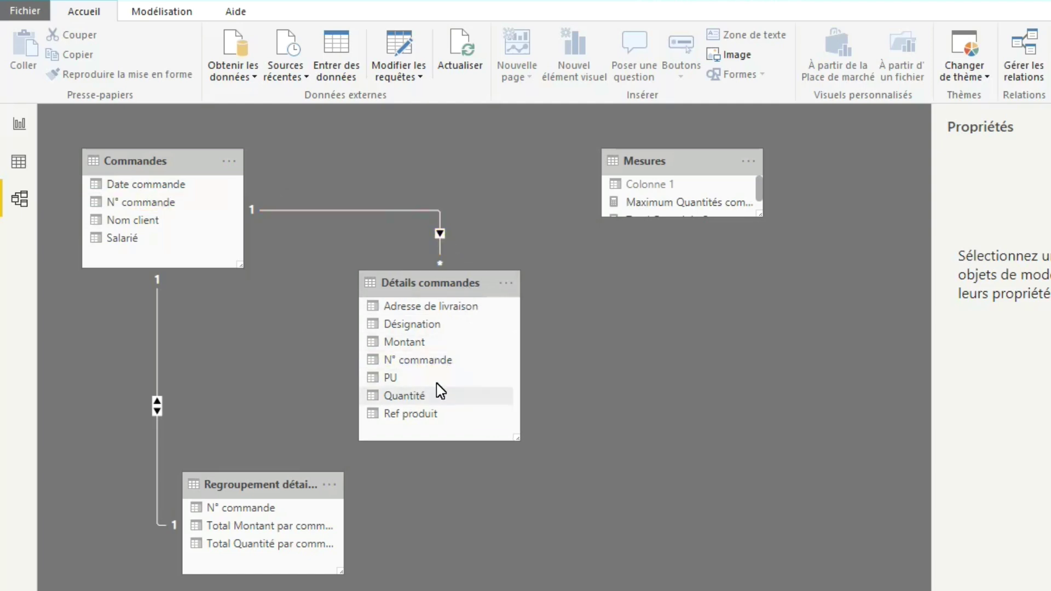
{"action": "left_click", "coordinate": [21, 125]}
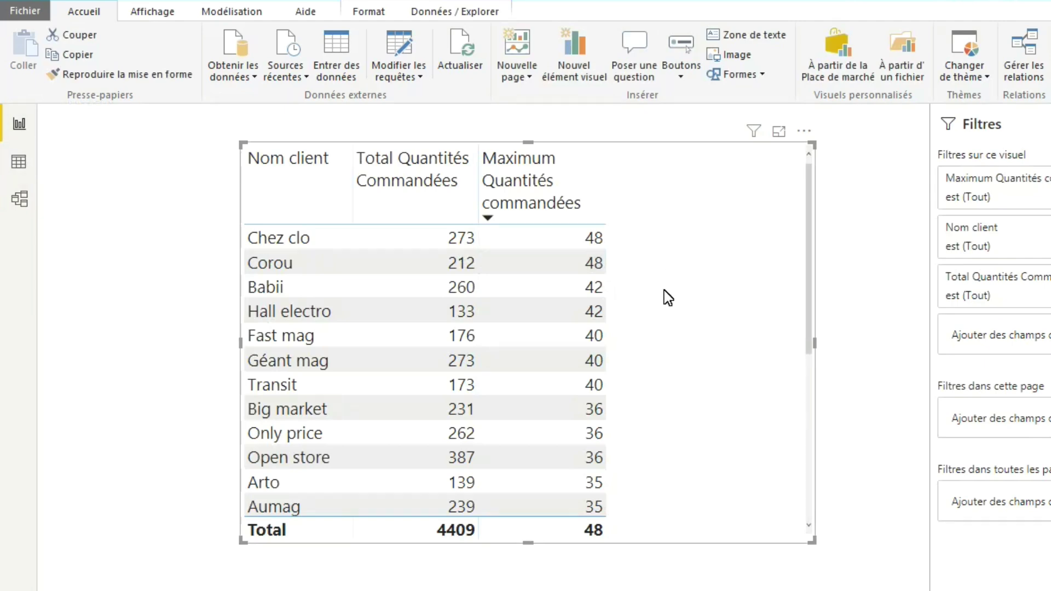
{"action": "left_click", "coordinate": [20, 198]}
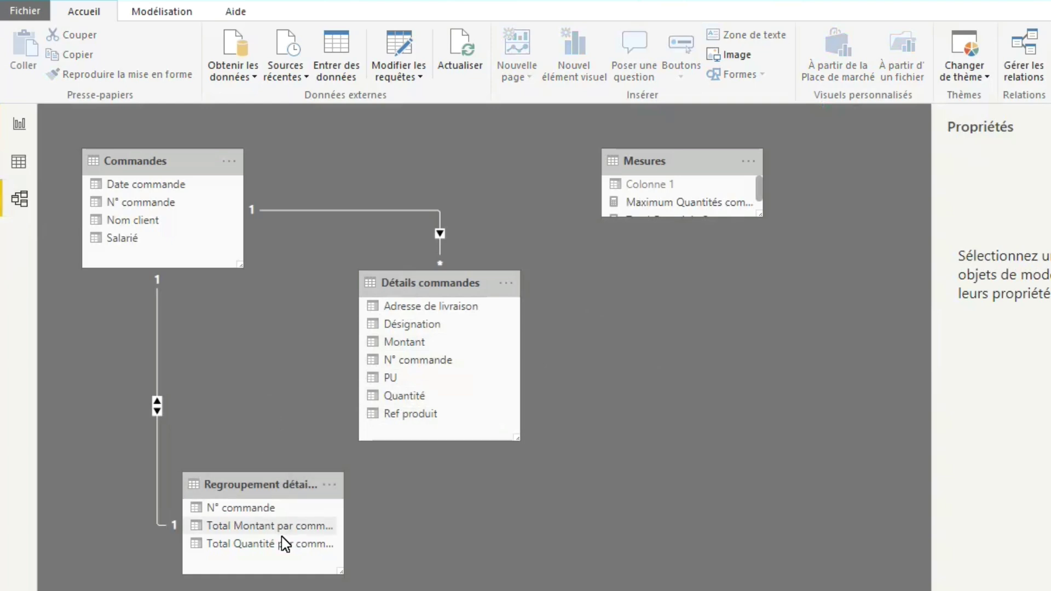
Return to the report and start a new measure named Maximum des quantités commandées par commande.
{"action": "left_click", "coordinate": [22, 129]}
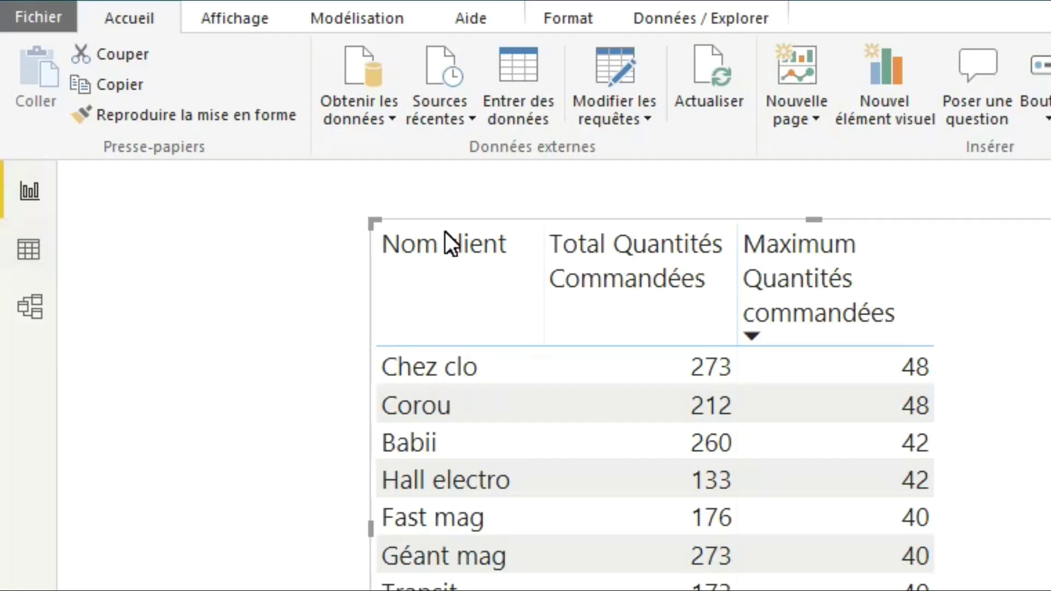
{"action": "left_click", "coordinate": [250, 12]}
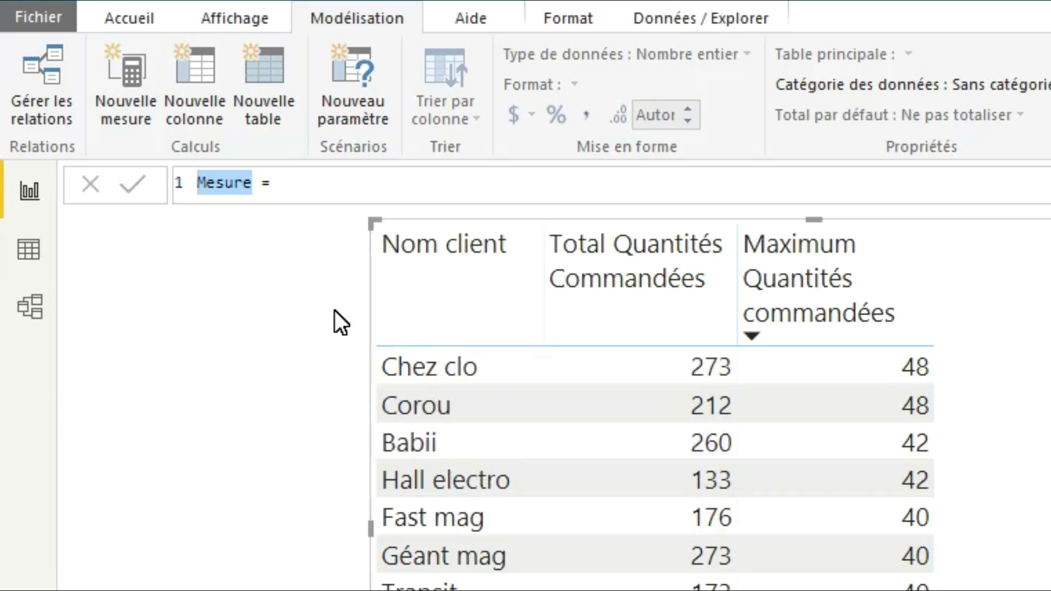
{"action": "type", "text": "Maximum"}
{"action": "type", "text": " des quantités comman"}
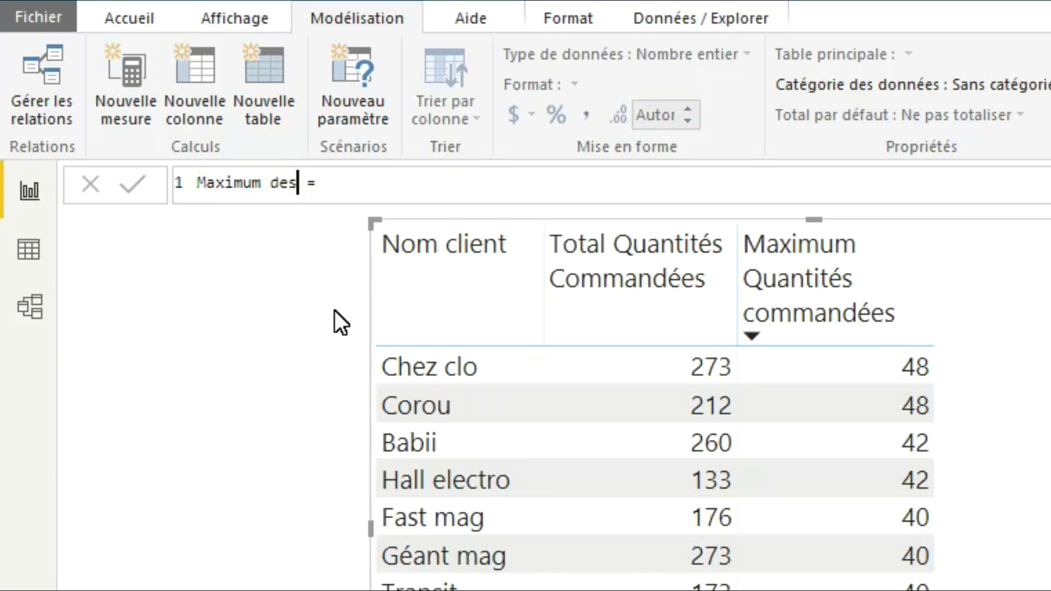
{"action": "type", "text": "dées par com"}
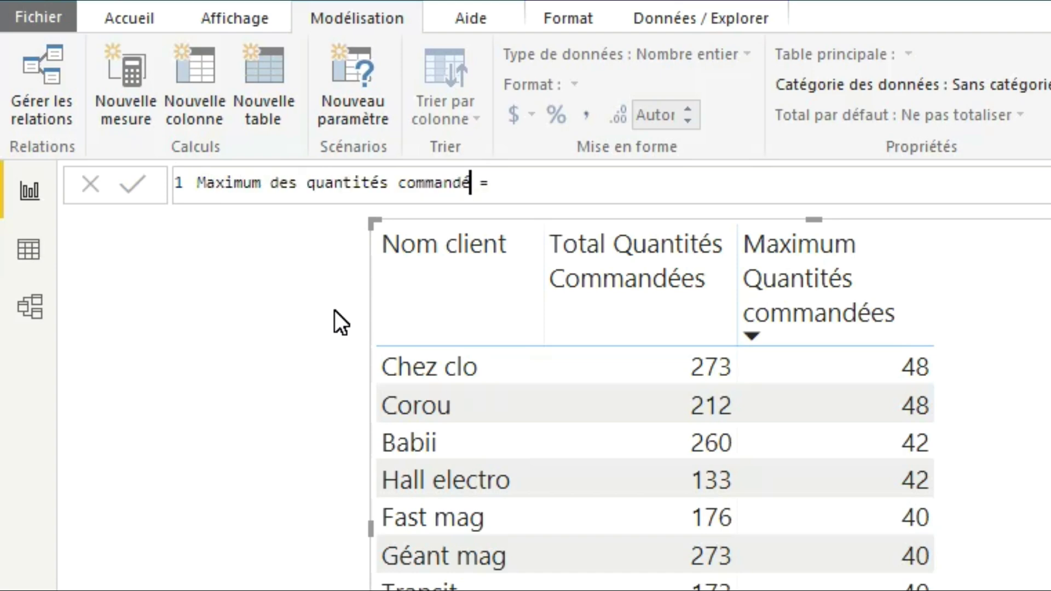
{"action": "type", "text": "mande"}
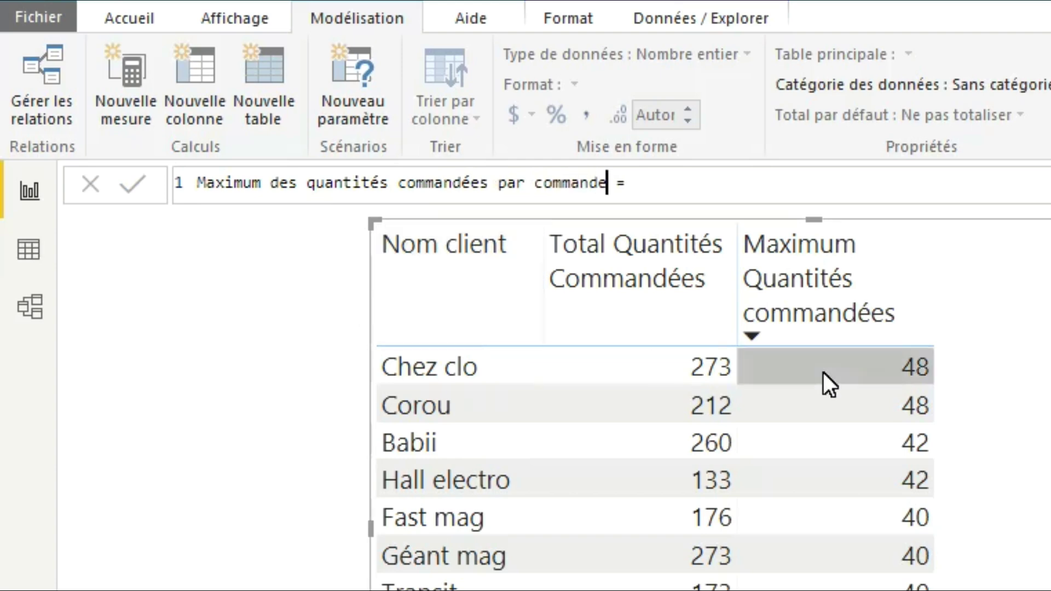
{"action": "type", "text": " ="}
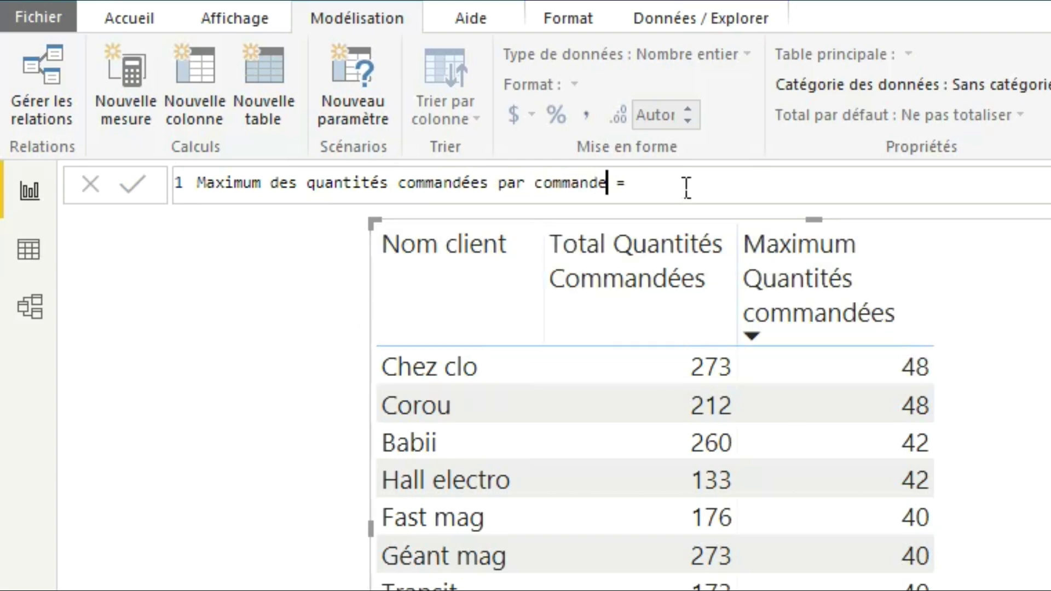
Define the measure as MAX('Regroupement détails commandes'[Total Quantité par commande]) and assign it to the Mesures table.
{"action": "type", "text": " MAX("}
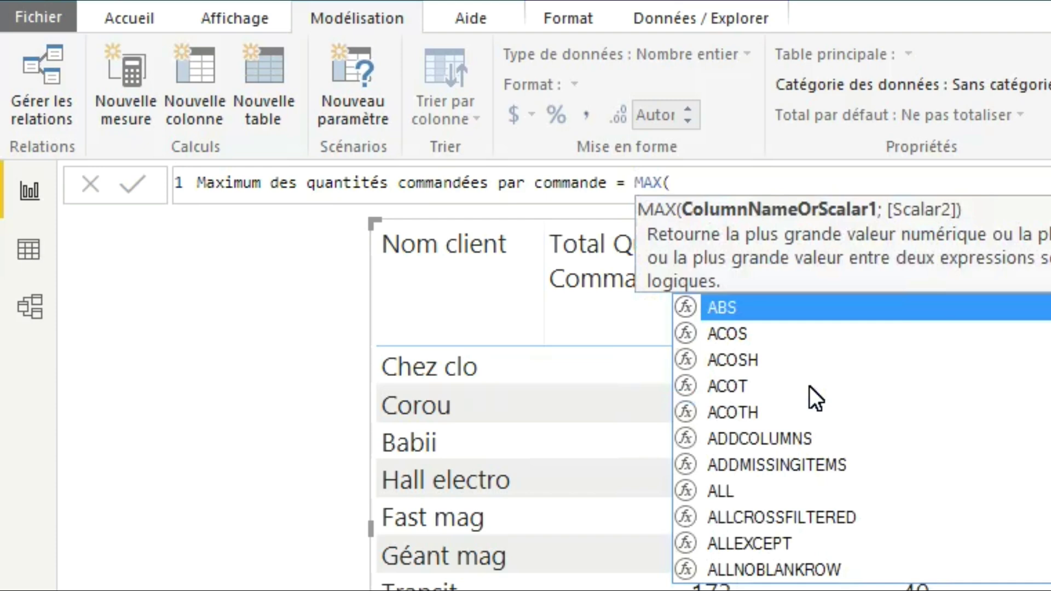
{"action": "type", "text": "tota"}
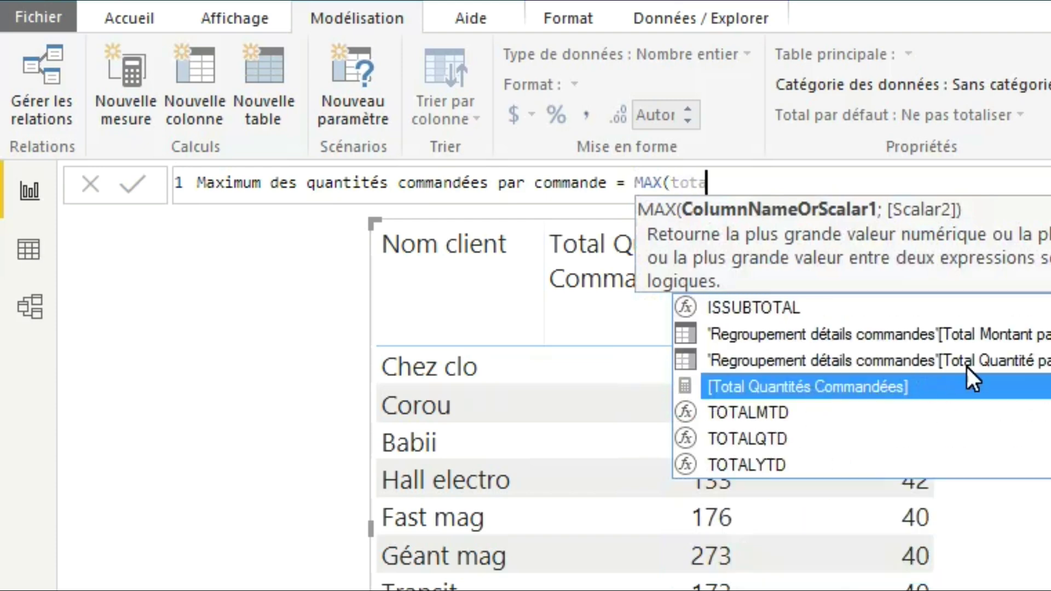
{"action": "left_click", "coordinate": [1006, 359]}
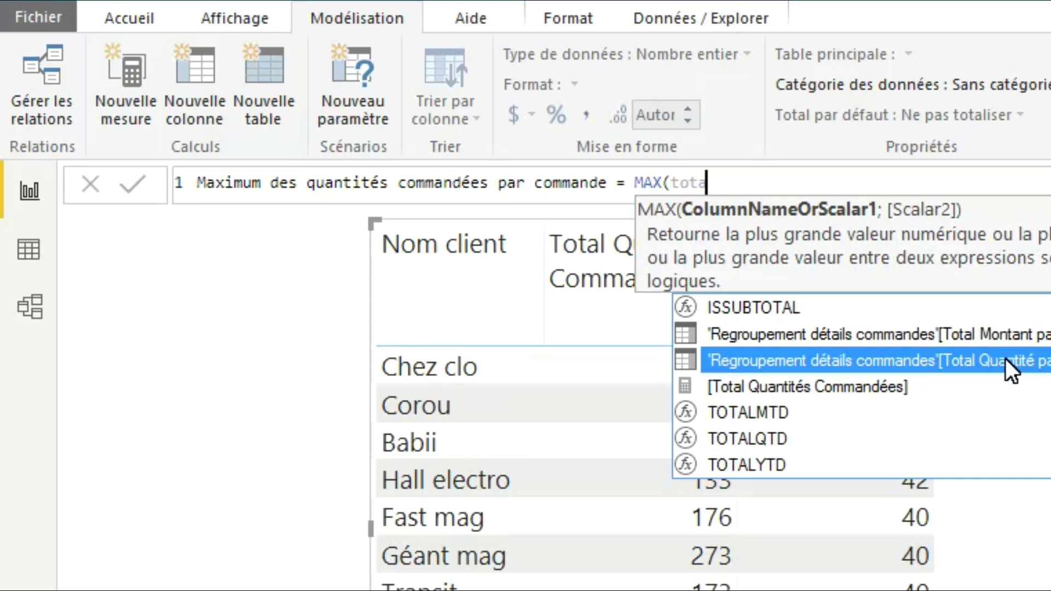
{"action": "double_click", "coordinate": [1005, 359]}
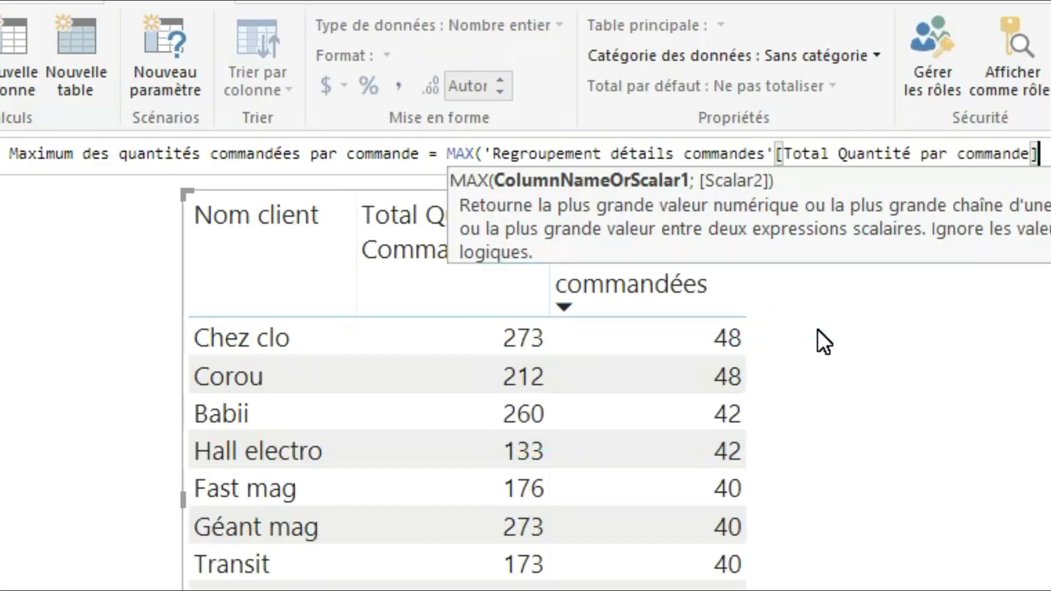
{"action": "type", "text": ")"}
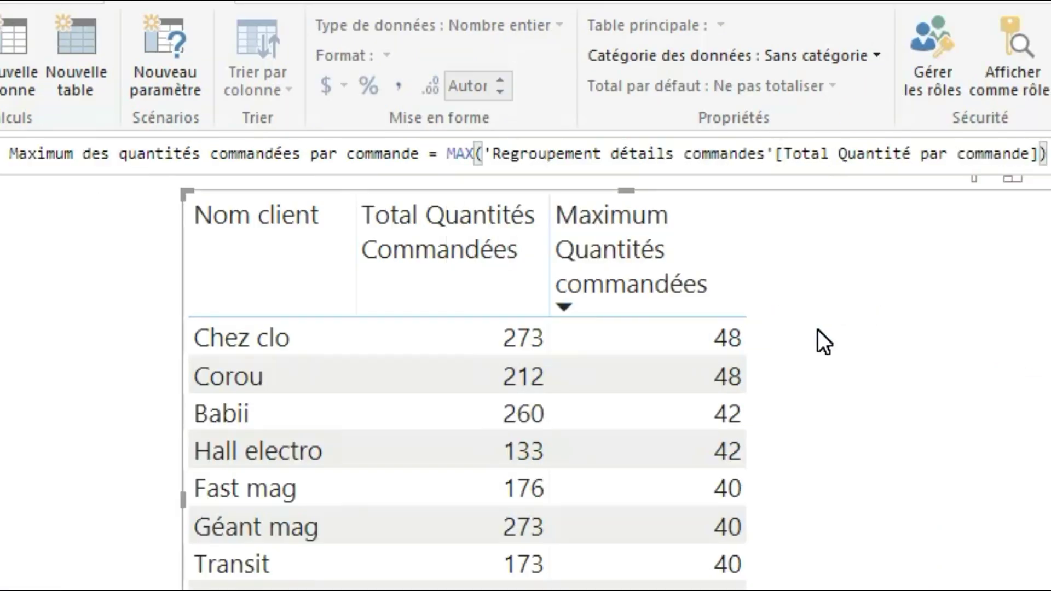
{"action": "left_click", "coordinate": [818, 340]}
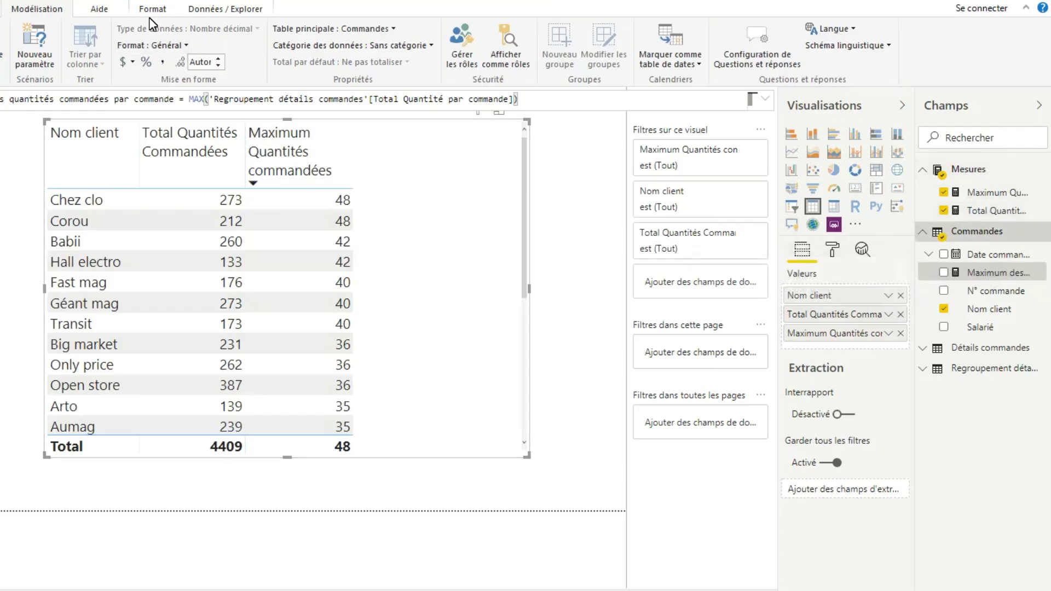
{"action": "left_click", "coordinate": [365, 32]}
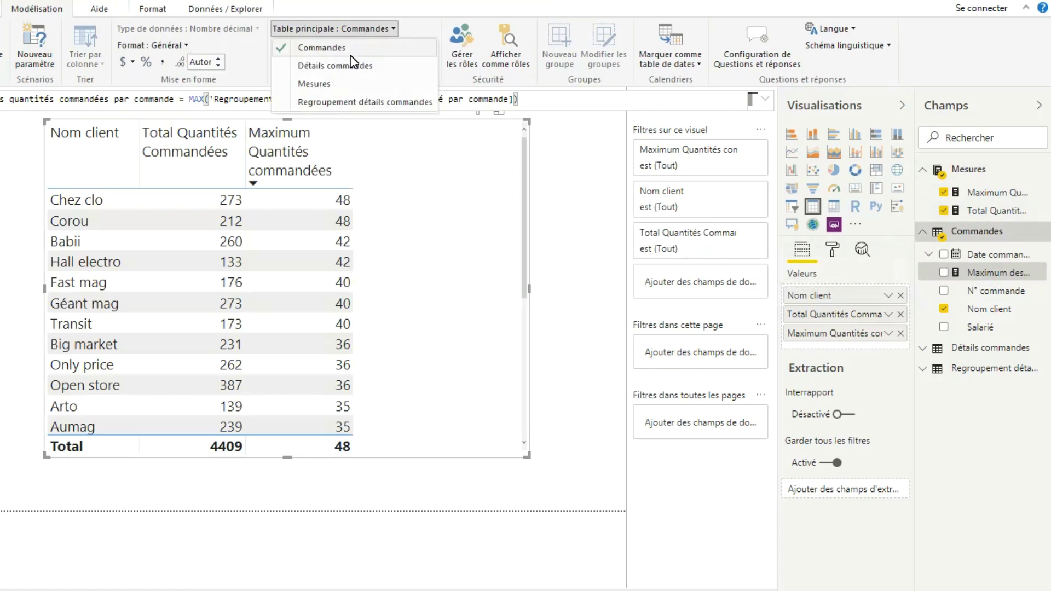
{"action": "left_click", "coordinate": [323, 84]}
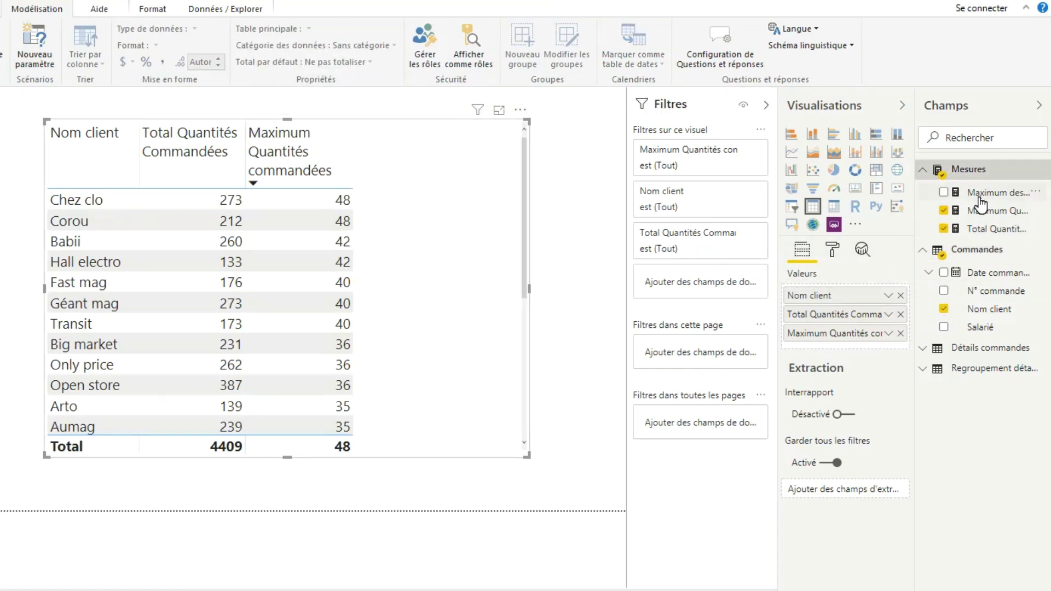
Replace Maximum Quantités commandées with Maximum des quantités commandées par commande in the client table, widening the visual and narrowing the new column.
{"action": "left_click_drag", "start_coordinate": [994, 194], "coordinate": [418, 261]}
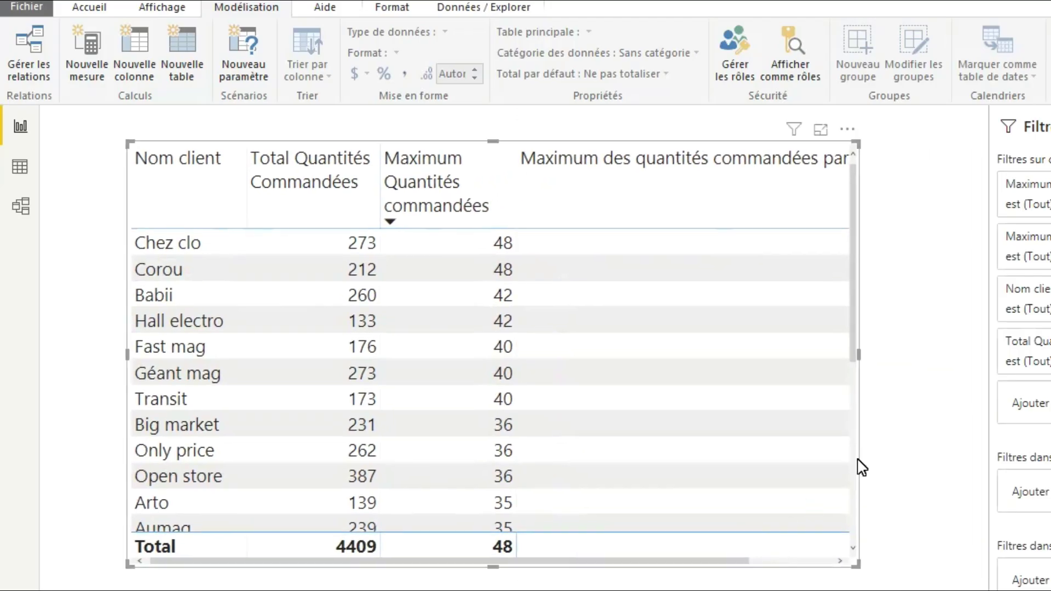
{"action": "left_click_drag", "start_coordinate": [865, 356], "coordinate": [985, 358]}
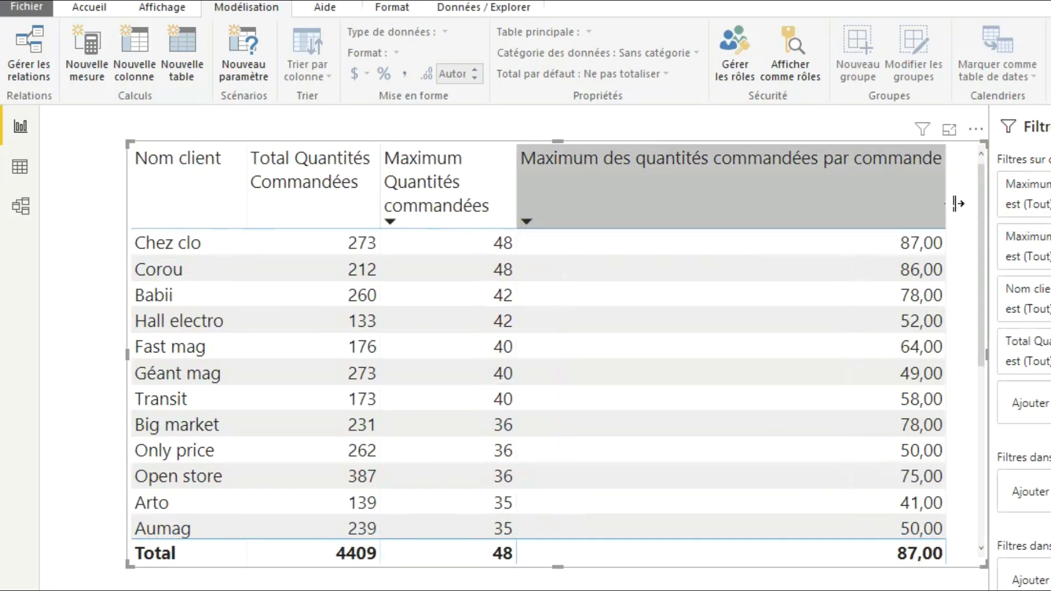
{"action": "left_click_drag", "start_coordinate": [955, 206], "coordinate": [675, 208]}
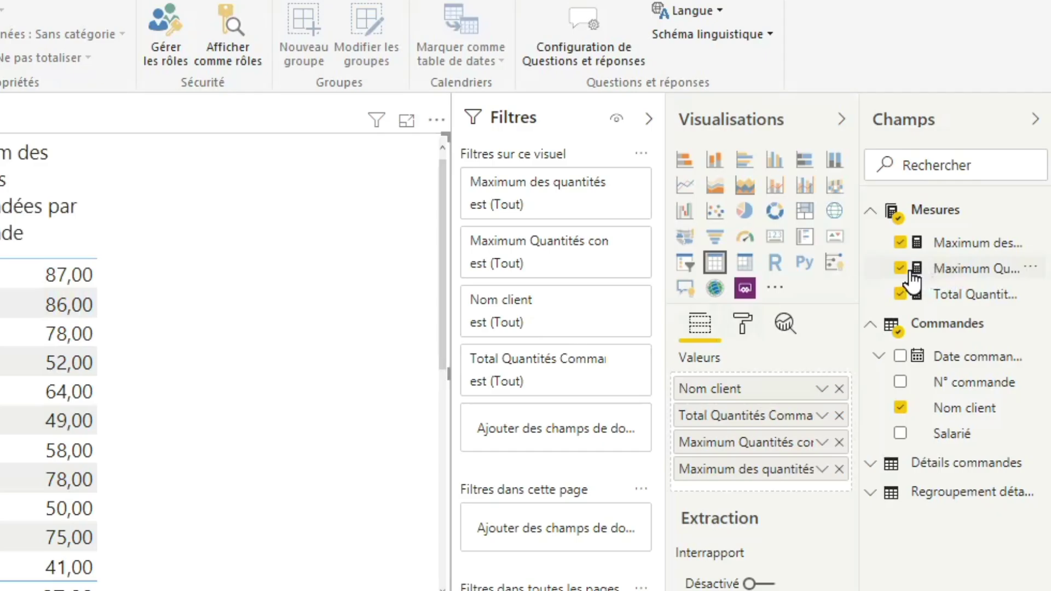
{"action": "left_click", "coordinate": [900, 268]}
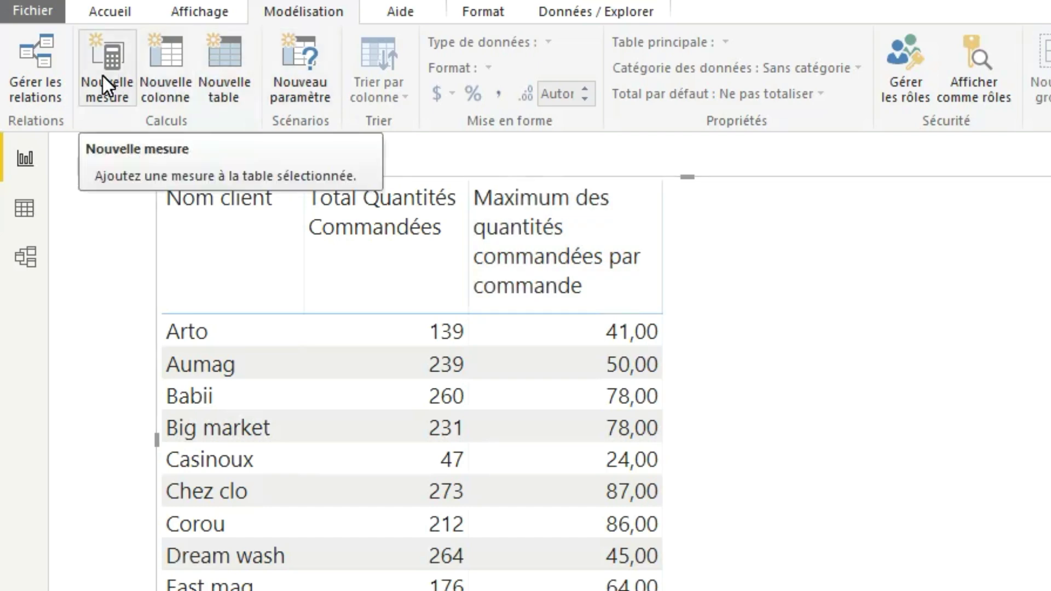
Create the measure Moyenne des quantités commandées par commande as AVERAGE('Regroupement détails commandes'[Total Quantité par commande]).
{"action": "left_click", "coordinate": [258, 359]}
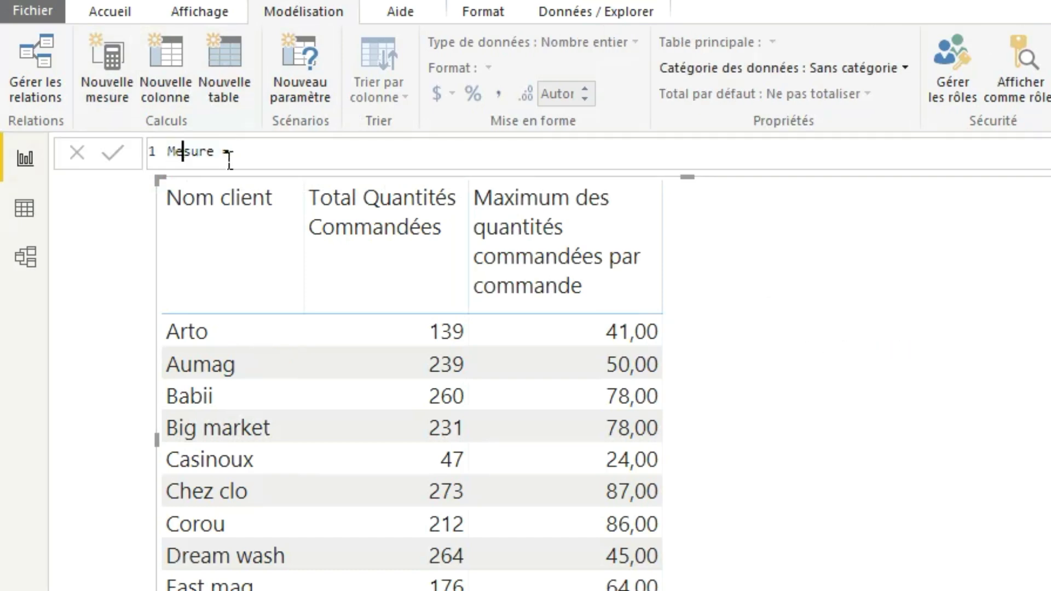
{"action": "double_click", "coordinate": [189, 151]}
{"action": "type", "text": "Moyenne des quantités commandées par commande = "}
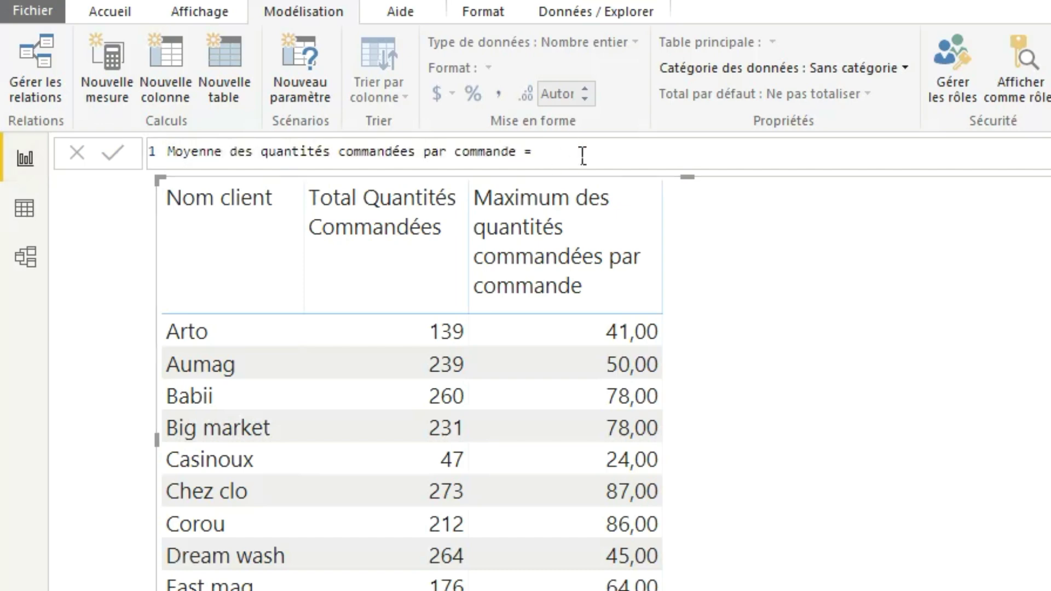
{"action": "type", "text": "A"}
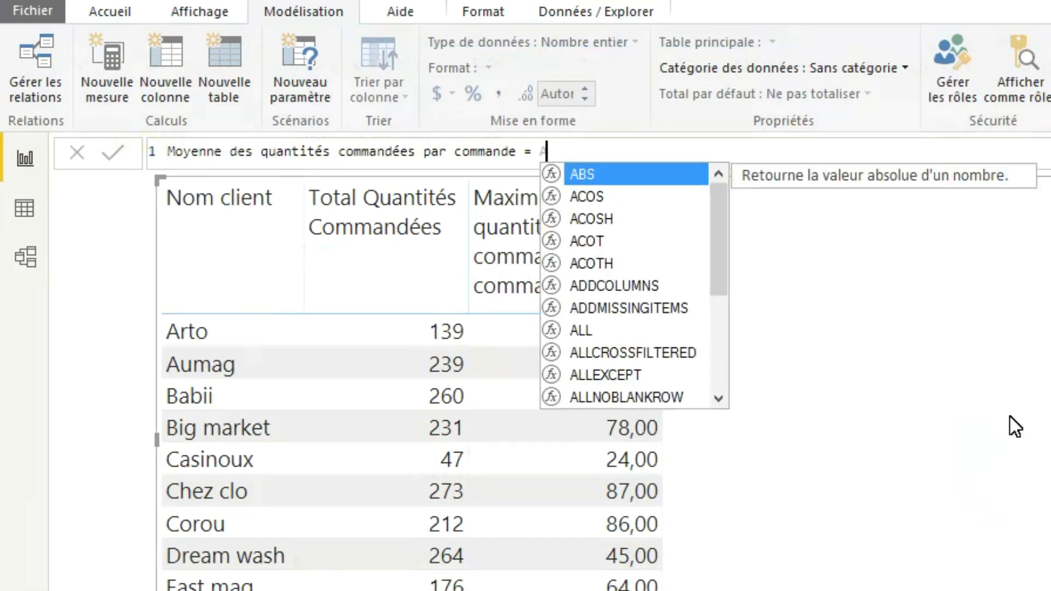
{"action": "type", "text": "VERAGE"}
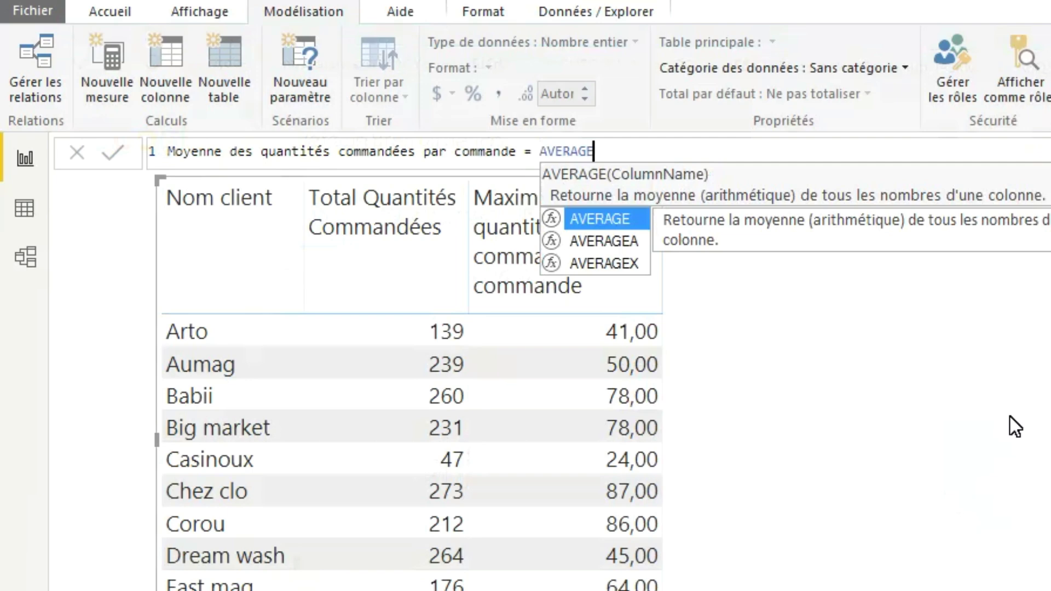
{"action": "type", "text": "("}
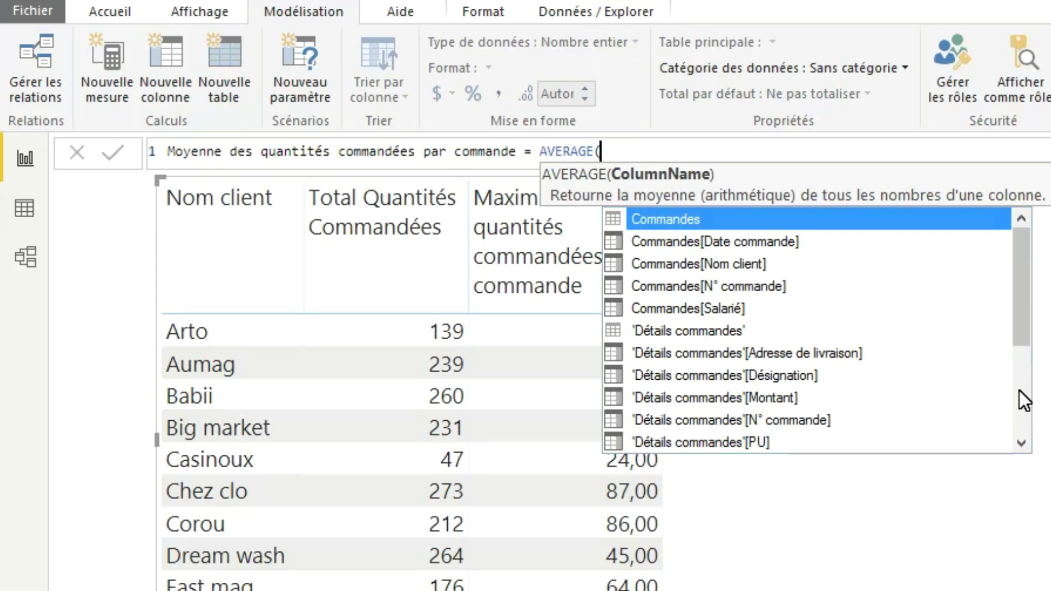
{"action": "type", "text": "tot"}
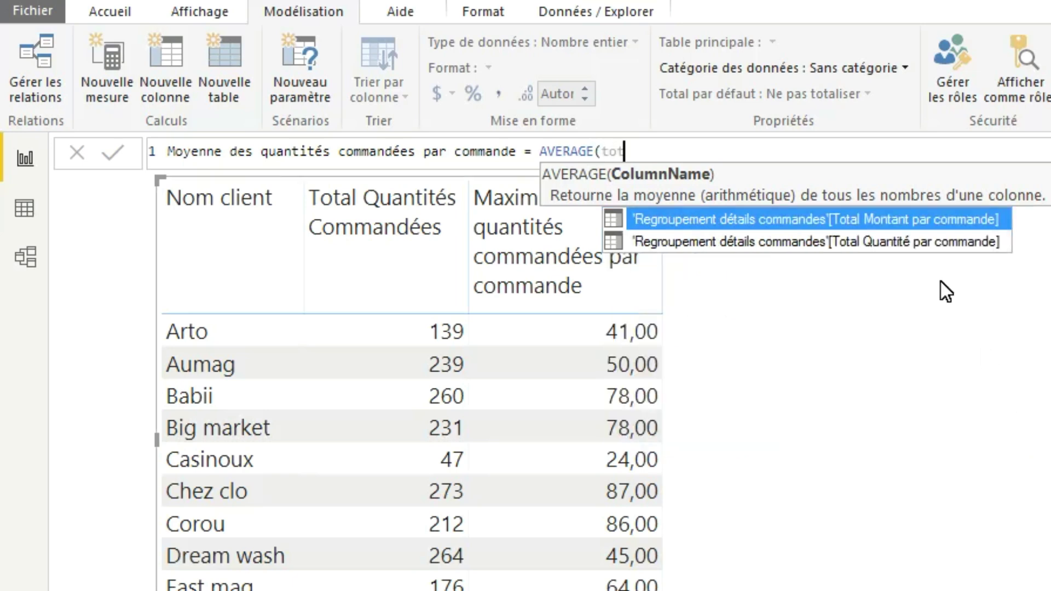
{"action": "left_click", "coordinate": [934, 241]}
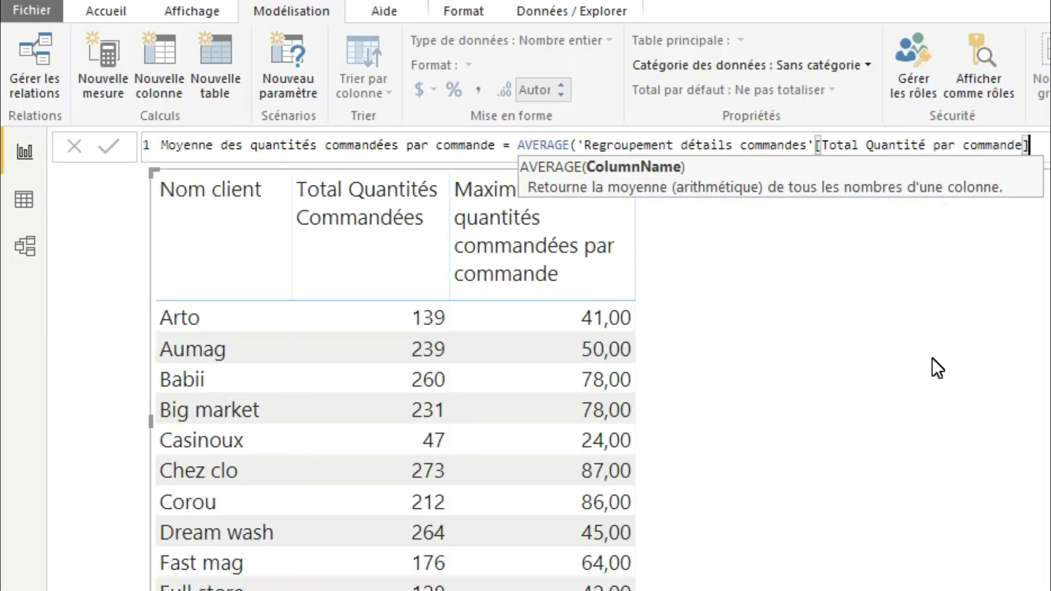
{"action": "type", "text": ")"}
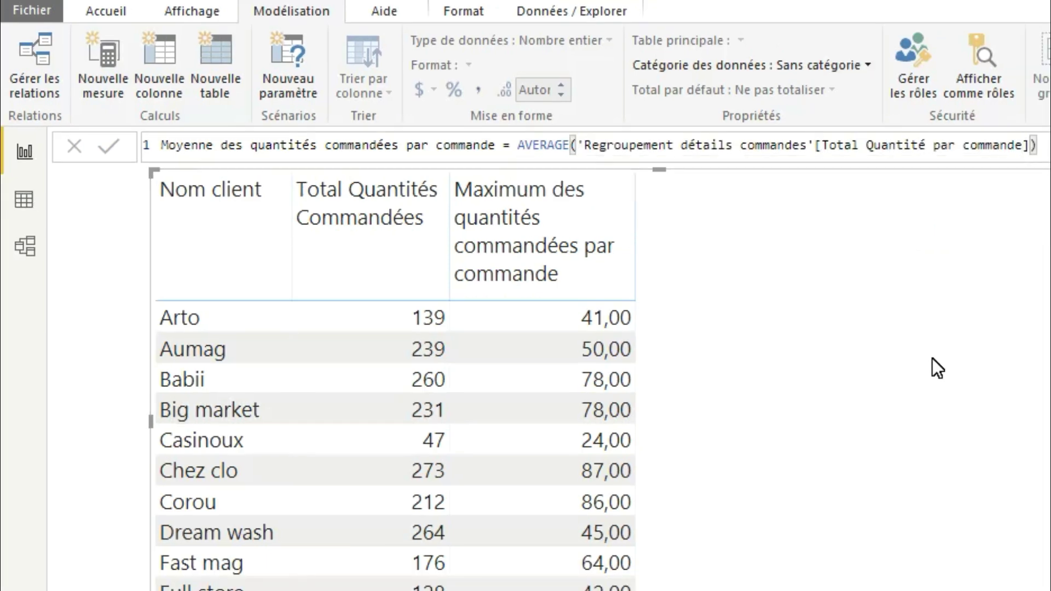
{"action": "key", "text": "Return"}
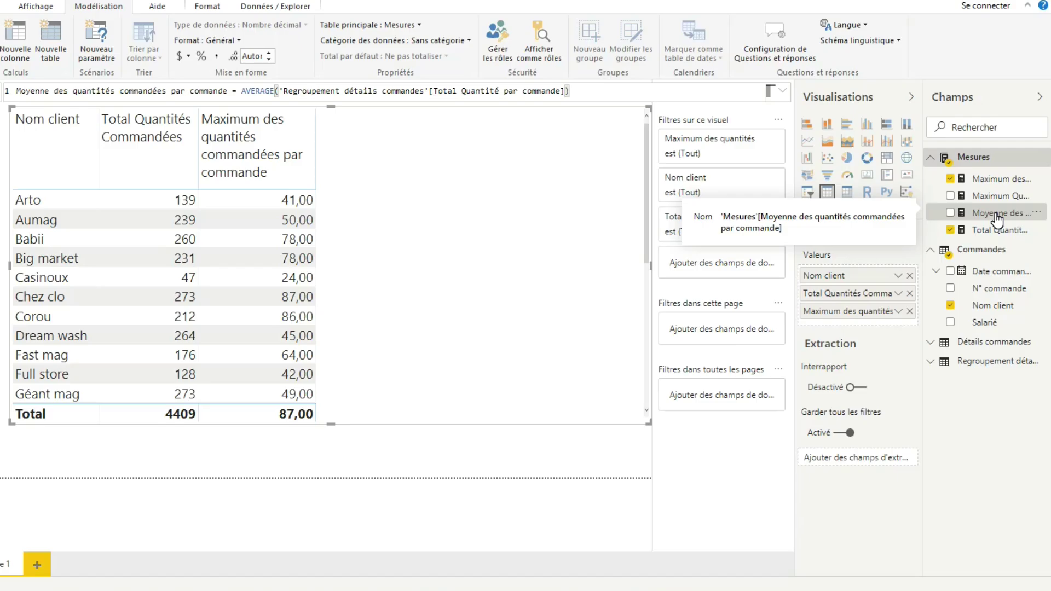
Add Moyenne des quantités commandées par commande to the client table with narrowed columns, sorted in descending order by that measure.
{"action": "left_click_drag", "start_coordinate": [997, 218], "coordinate": [358, 277]}
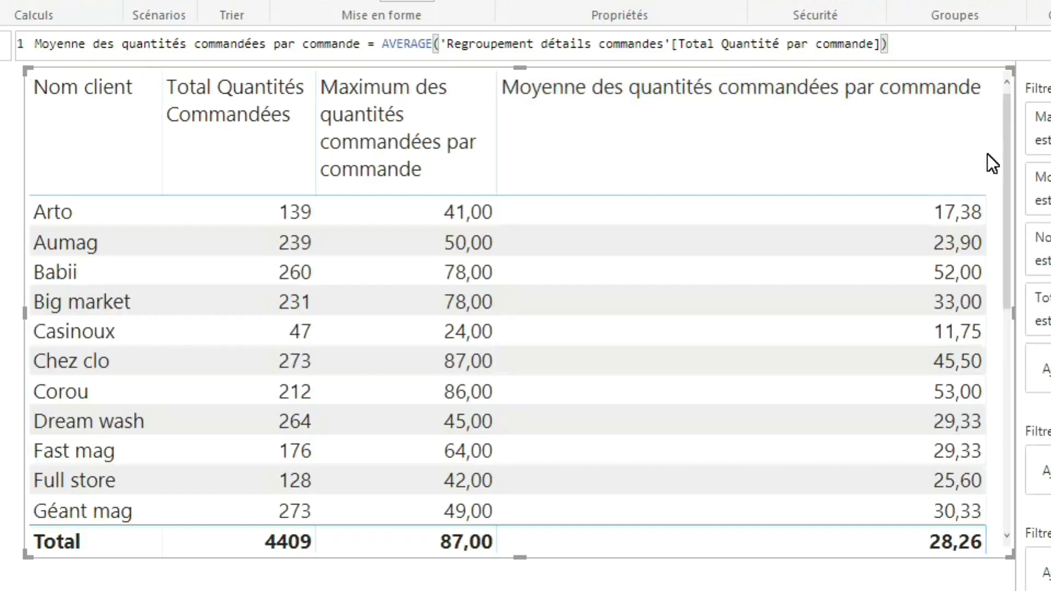
{"action": "left_click_drag", "start_coordinate": [1000, 159], "coordinate": [734, 161]}
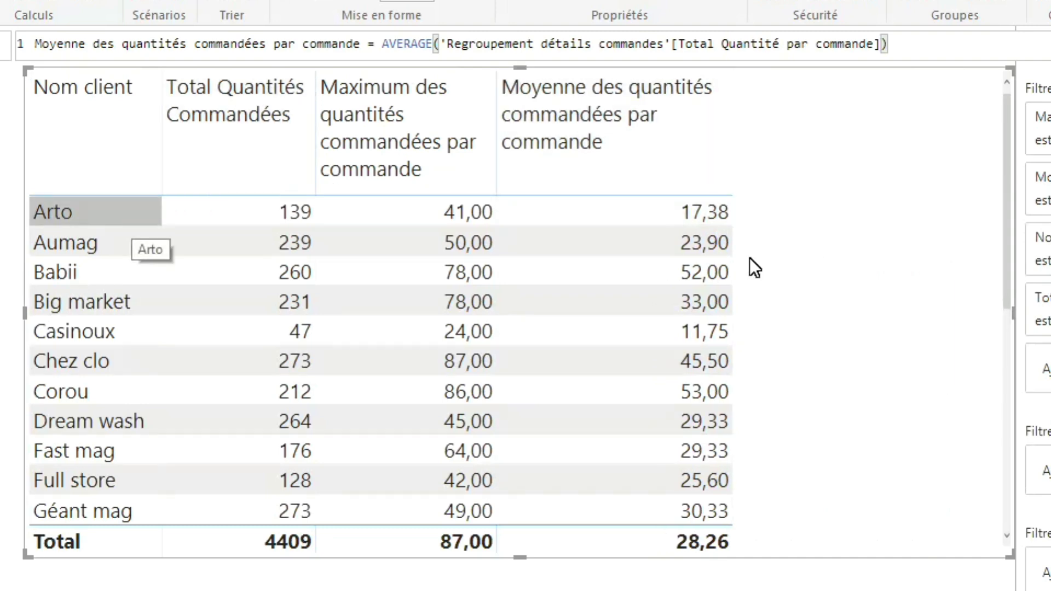
{"action": "left_click", "coordinate": [553, 151]}
{"action": "left_click_drag", "start_coordinate": [316, 141], "coordinate": [292, 142]}
{"action": "left_click_drag", "start_coordinate": [474, 133], "coordinate": [471, 134]}
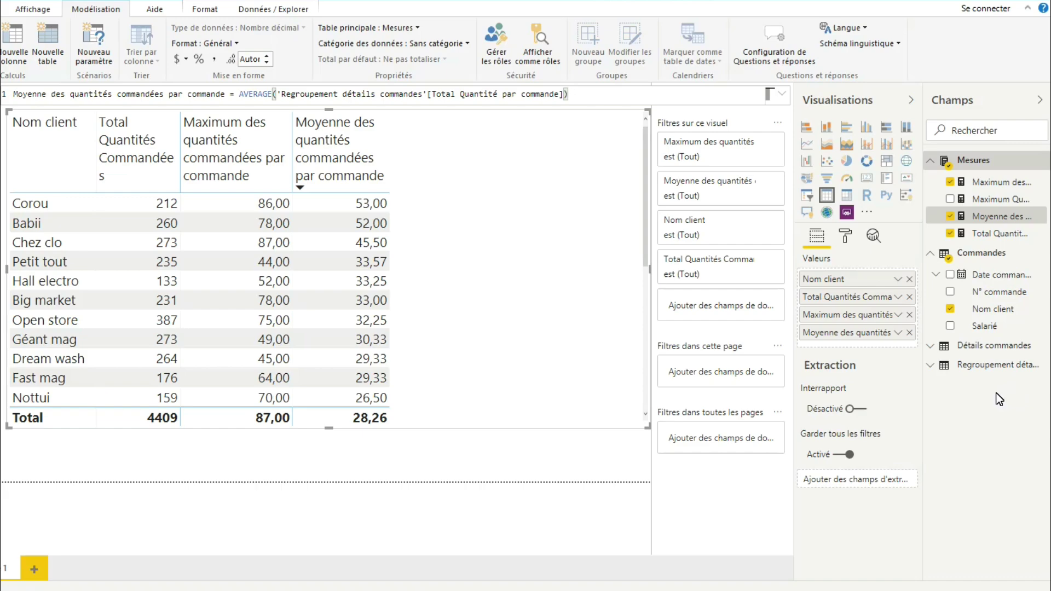
Add Total Quantité par commande from Regroupement détails commandes to the client table and summarise it by Maximum.
{"action": "left_click", "coordinate": [932, 365]}
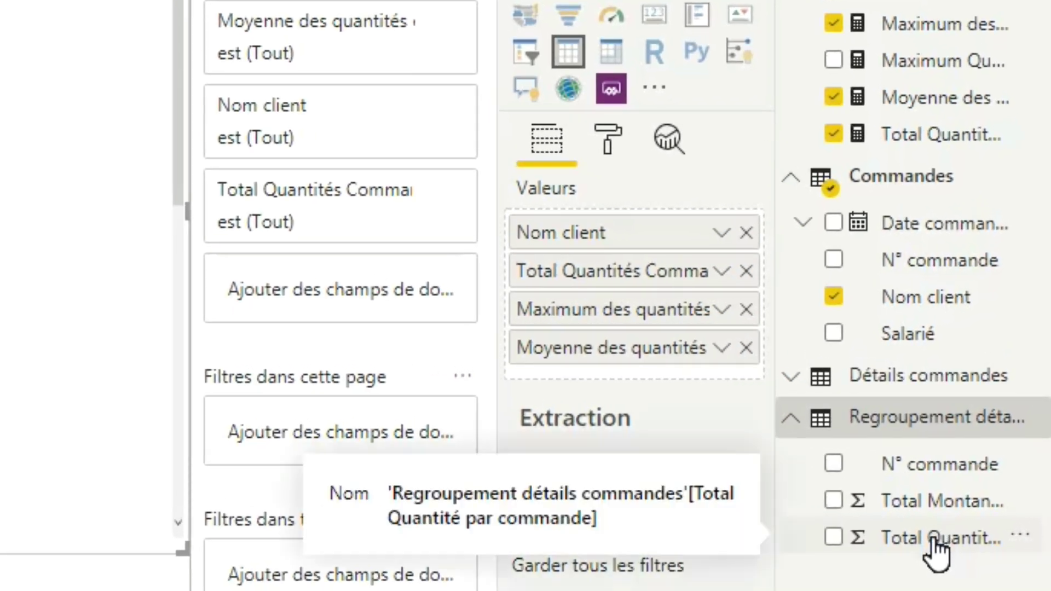
{"action": "left_click_drag", "start_coordinate": [934, 542], "coordinate": [432, 248]}
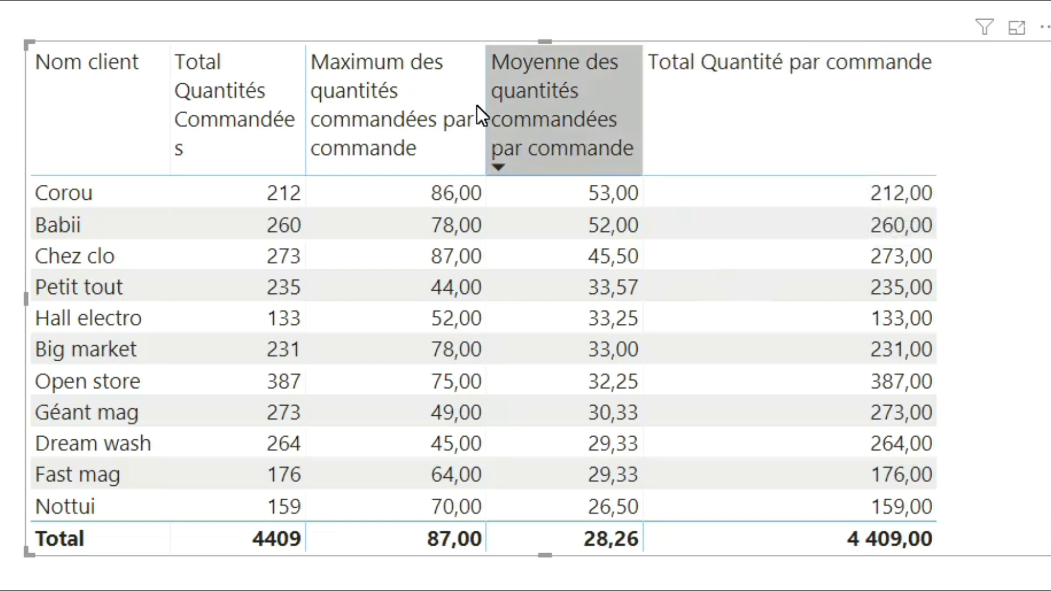
{"action": "double_click", "coordinate": [305, 148]}
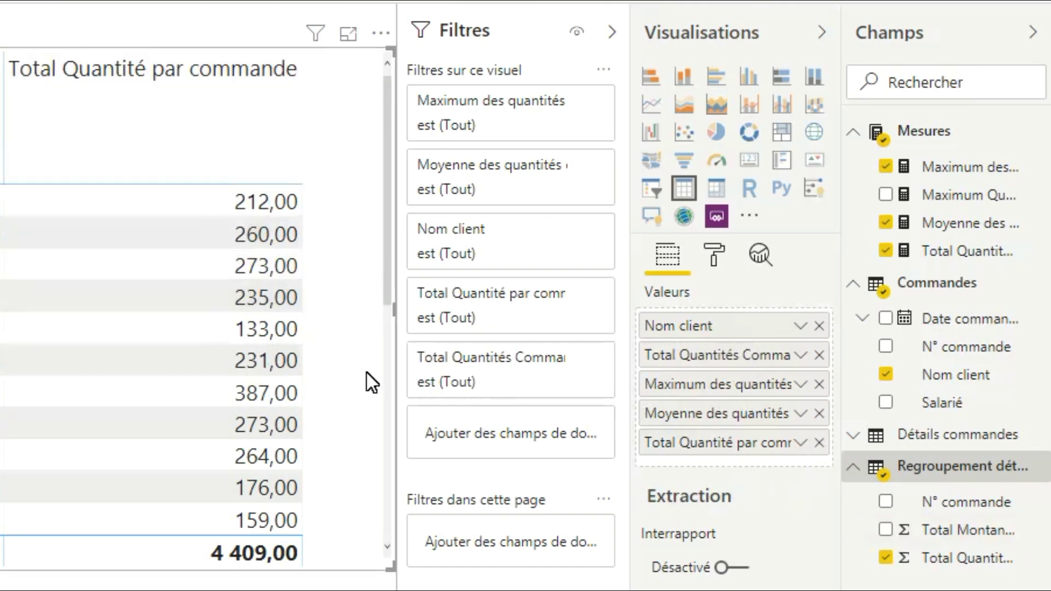
{"action": "left_click", "coordinate": [805, 443]}
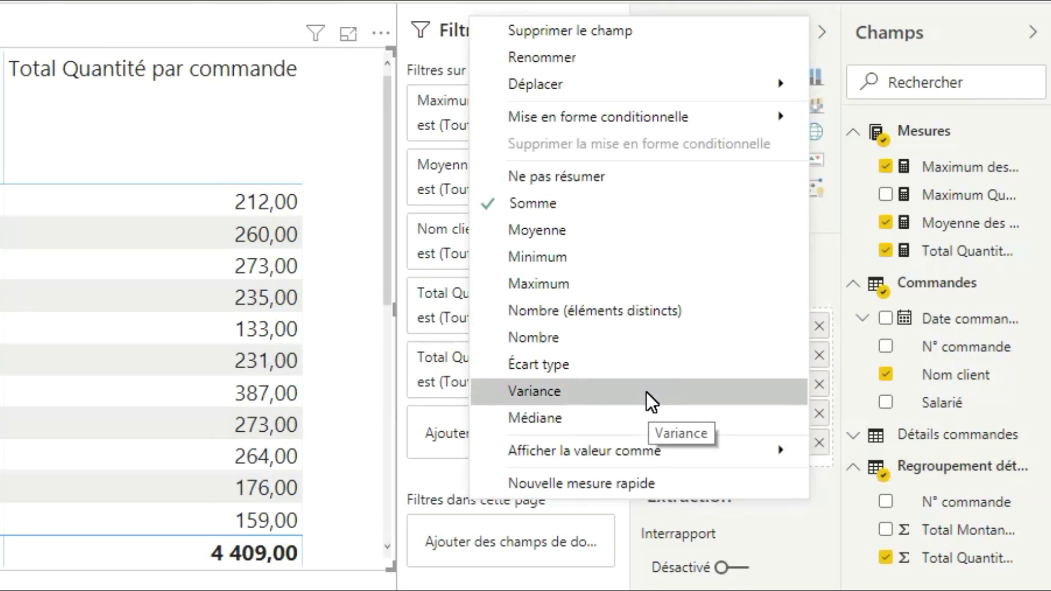
{"action": "left_click", "coordinate": [600, 289]}
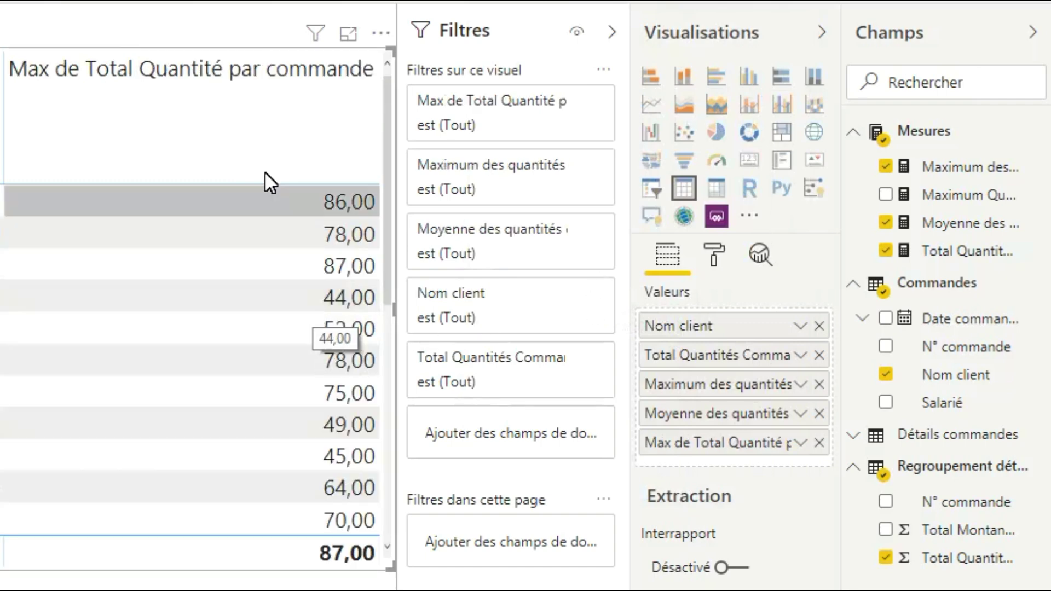
Add Total Quantité par commande to the client table again, summarised by Moyenne, and adjust the Max and Moyenne column widths.
{"action": "left_click_drag", "start_coordinate": [381, 110], "coordinate": [118, 110]}
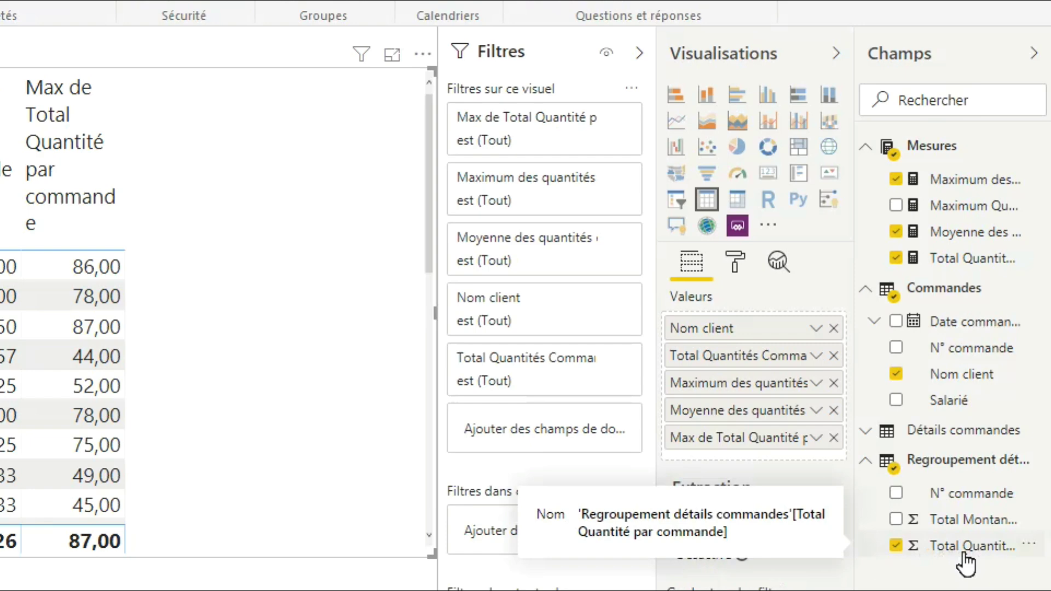
{"action": "left_click_drag", "start_coordinate": [966, 556], "coordinate": [733, 455]}
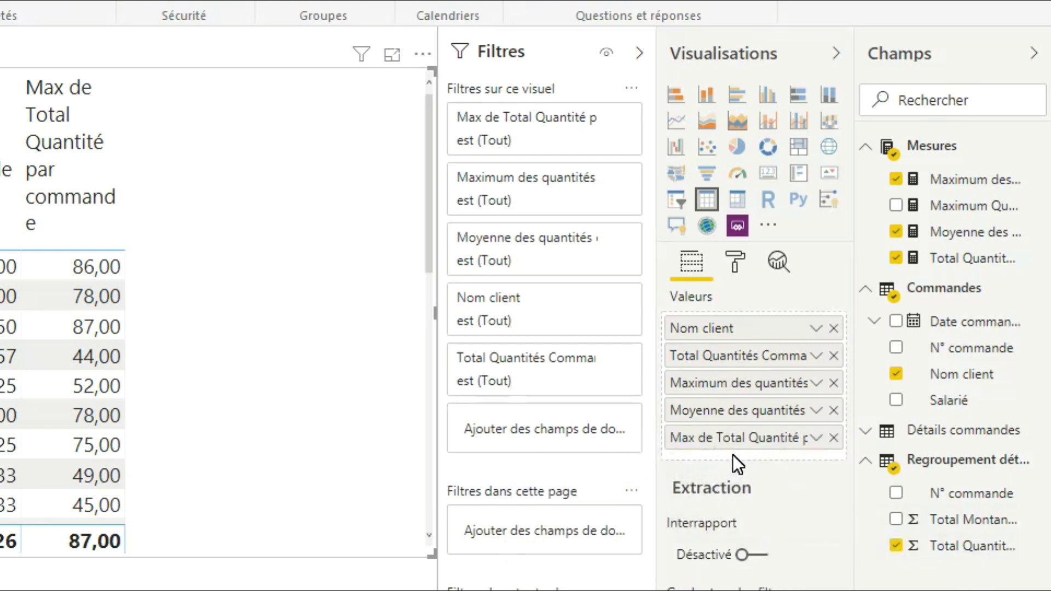
{"action": "left_click", "coordinate": [824, 471]}
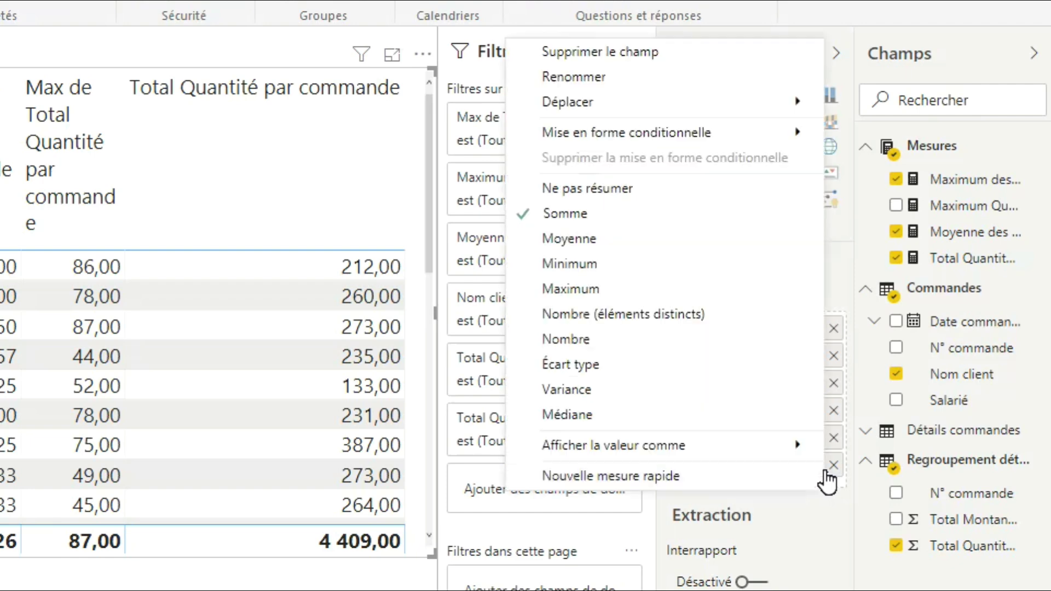
{"action": "mouse_move", "coordinate": [681, 432]}
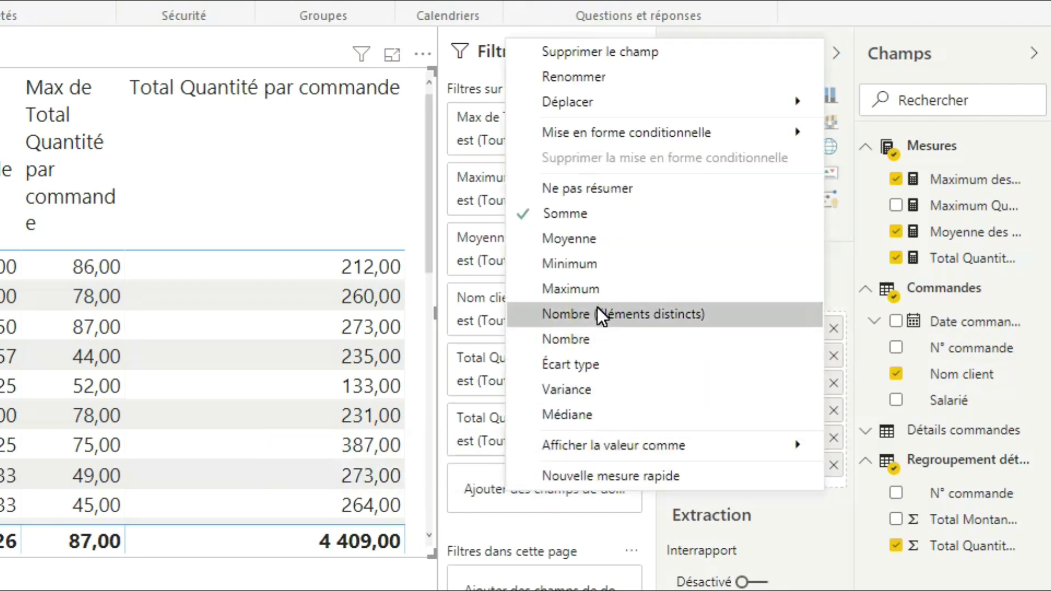
{"action": "left_click", "coordinate": [577, 249]}
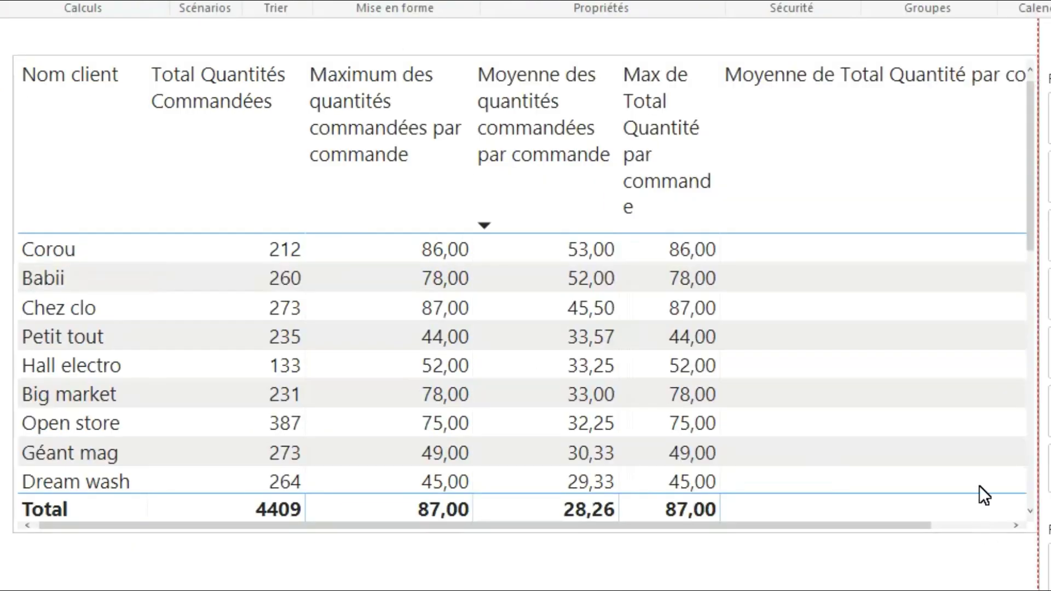
{"action": "left_click", "coordinate": [924, 526]}
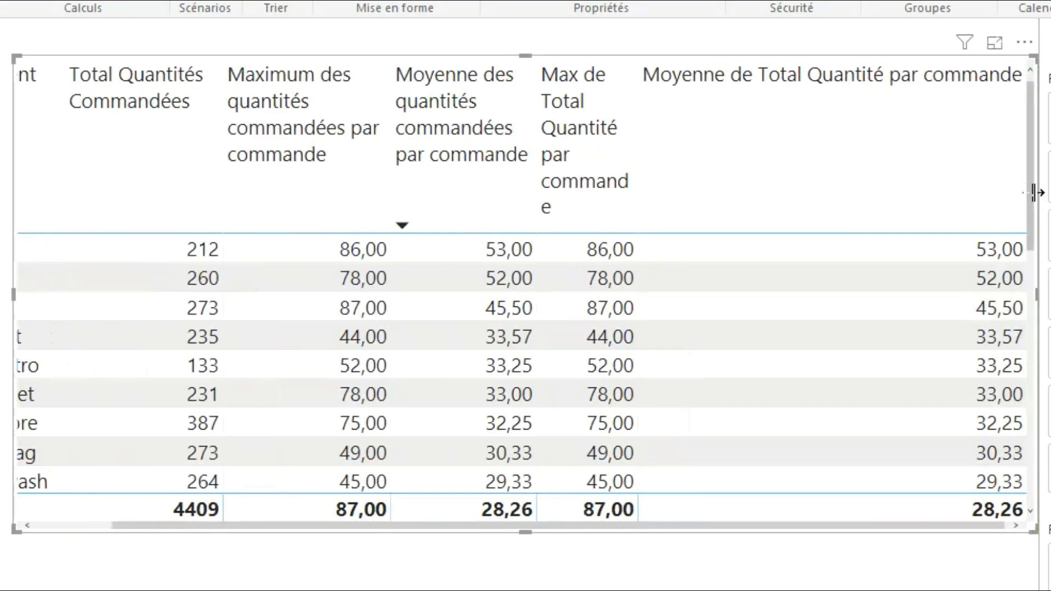
{"action": "left_click_drag", "start_coordinate": [1026, 195], "coordinate": [809, 212]}
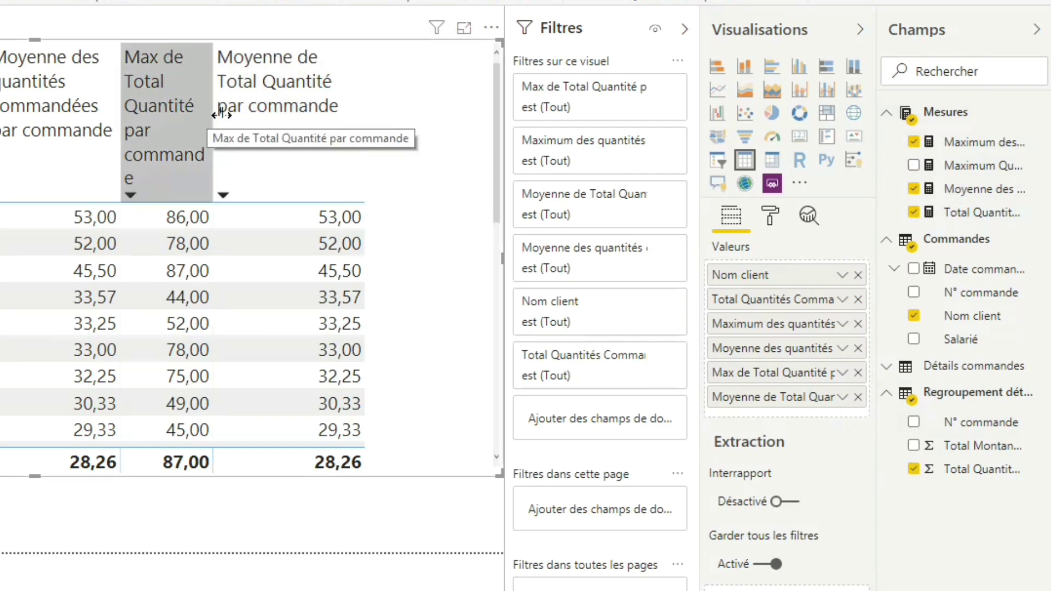
{"action": "left_click_drag", "start_coordinate": [220, 112], "coordinate": [237, 112]}
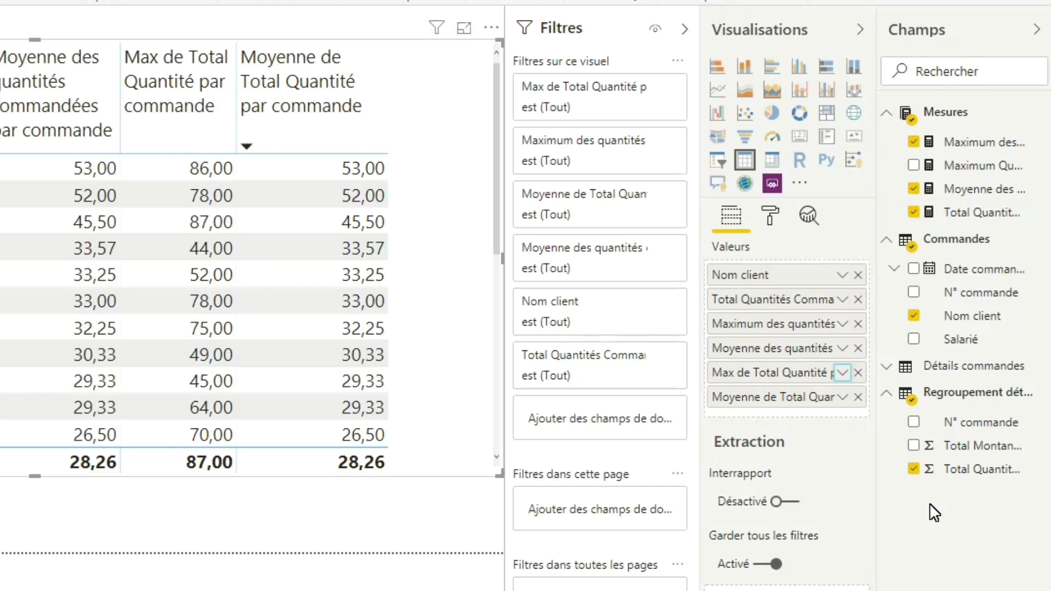
Remove the Max de and Moyenne de Total Quantité par commande fields from the client table.
{"action": "left_click", "coordinate": [843, 373]}
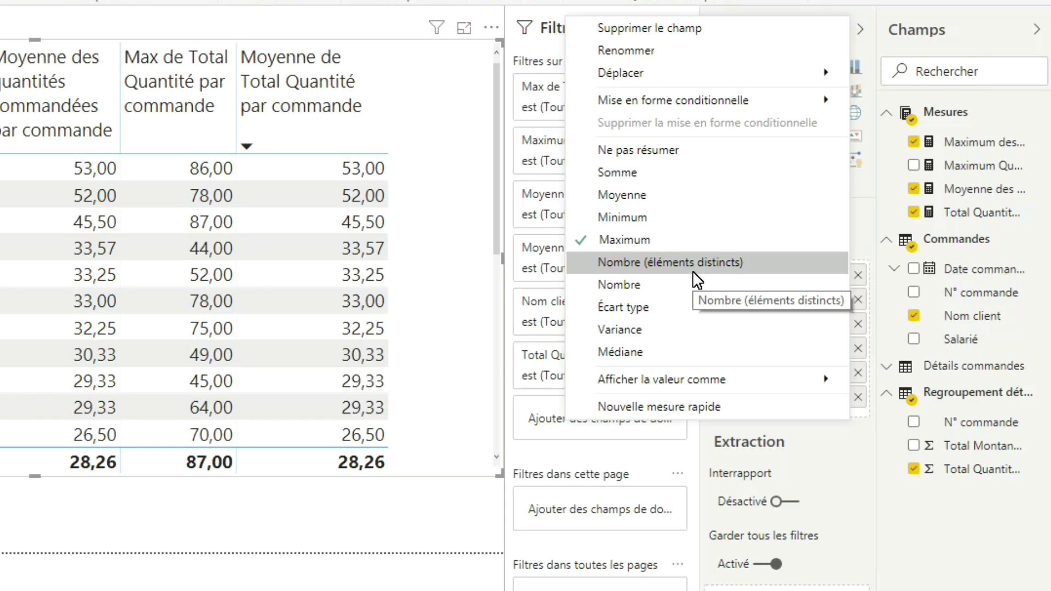
{"action": "left_click", "coordinate": [869, 449]}
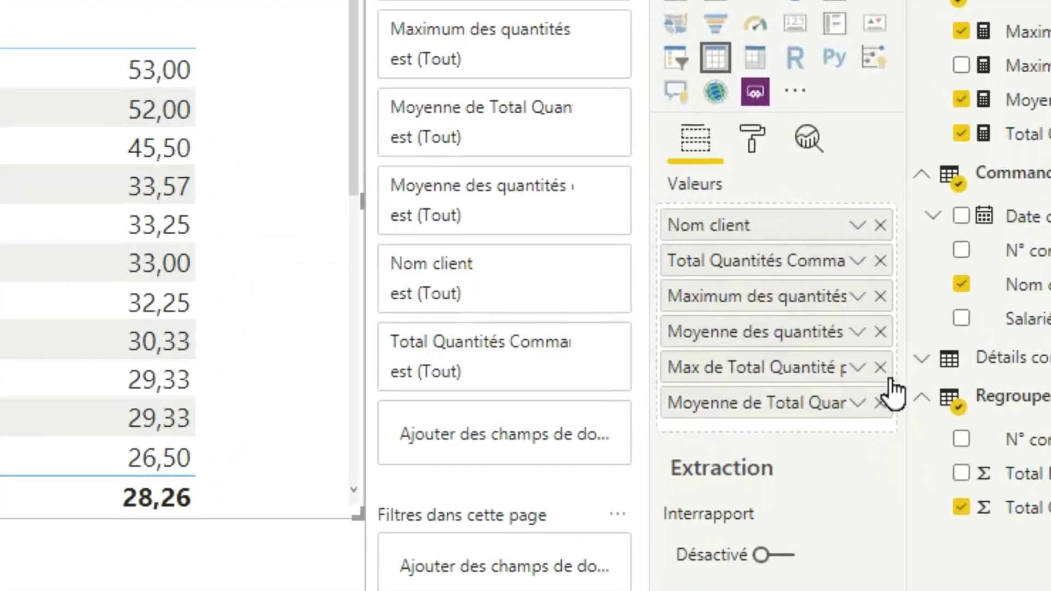
{"action": "left_click", "coordinate": [873, 369]}
{"action": "left_click", "coordinate": [872, 401]}
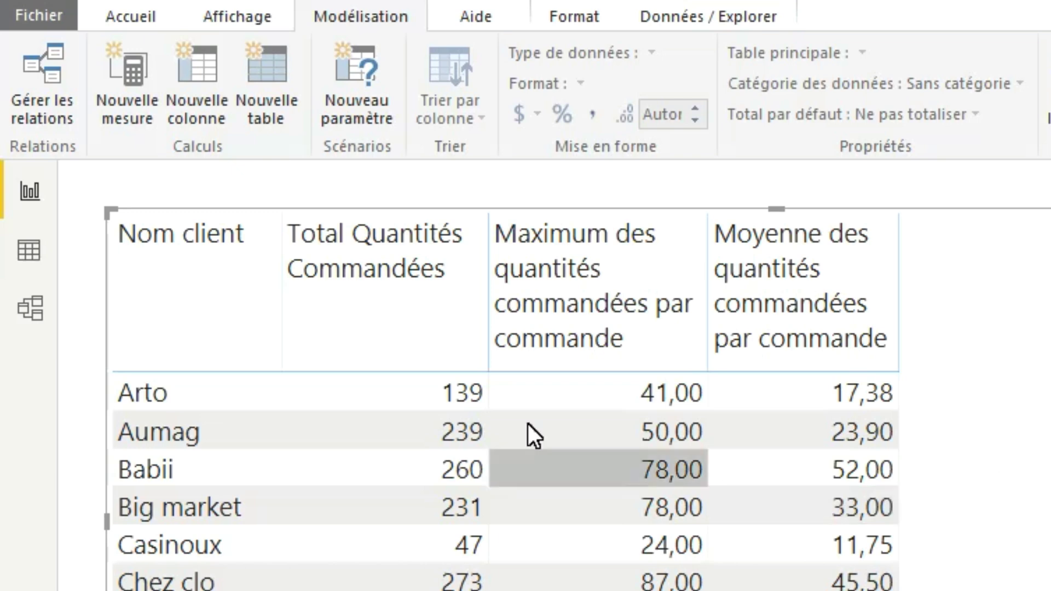
Create the measure Total commandes passées = COUNTROWS(Commandes).
{"action": "left_click", "coordinate": [137, 117]}
{"action": "left_click_drag", "start_coordinate": [253, 183], "coordinate": [218, 188]}
{"action": "type", "text": "Total commandes passées ="}
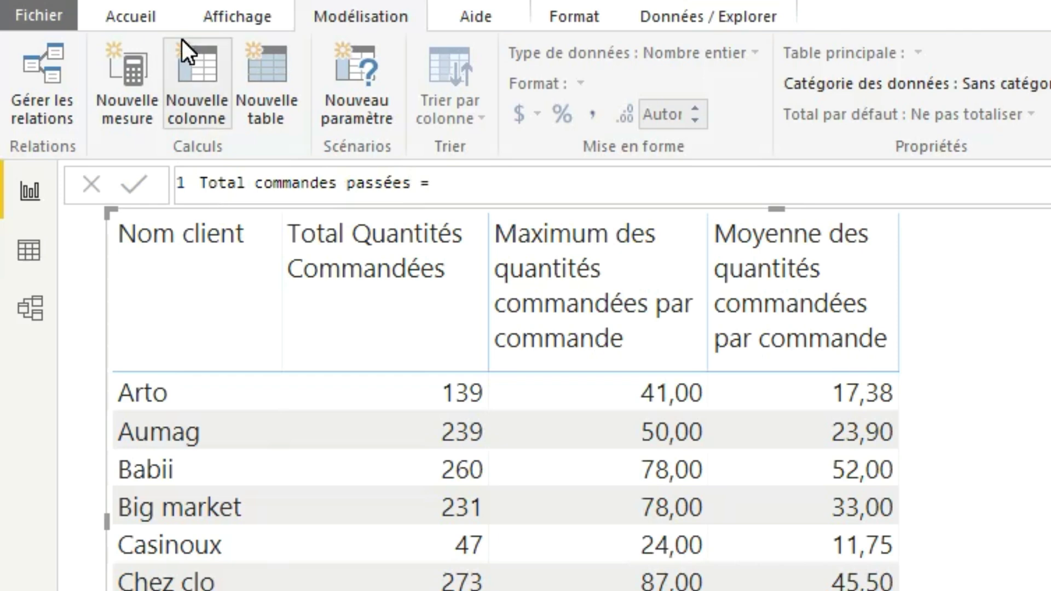
{"action": "left_click", "coordinate": [442, 195]}
{"action": "type", "text": "COUNT"}
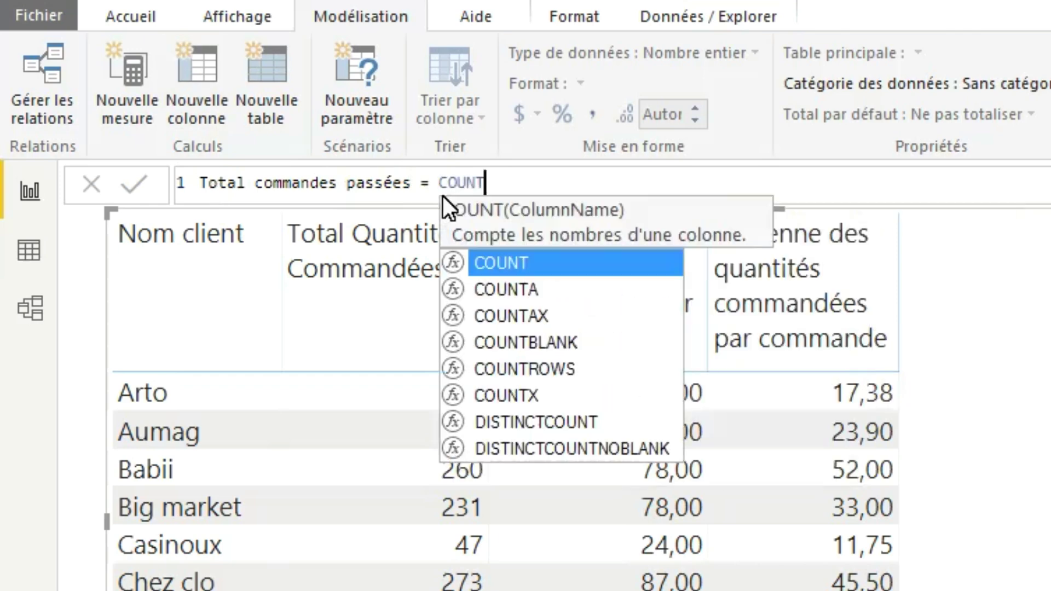
{"action": "type", "text": "RO"}
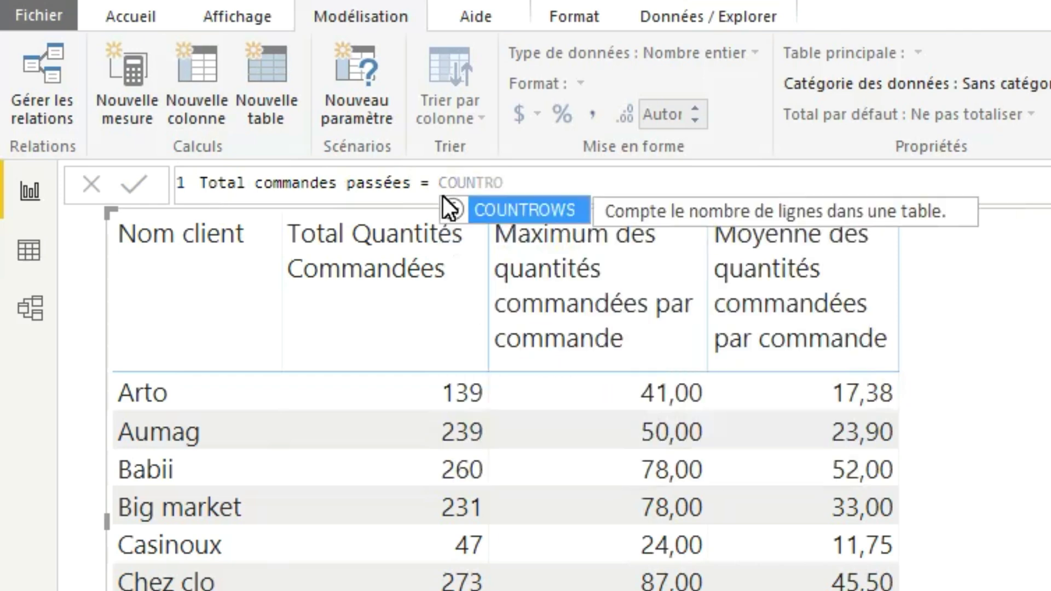
{"action": "left_click", "coordinate": [492, 206]}
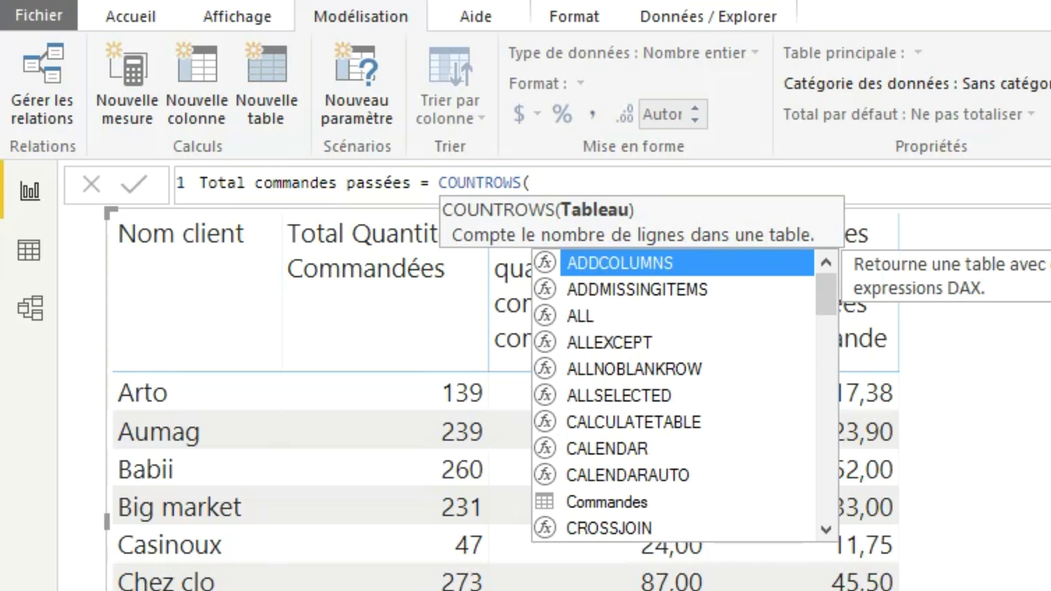
{"action": "type", "text": "commande"}
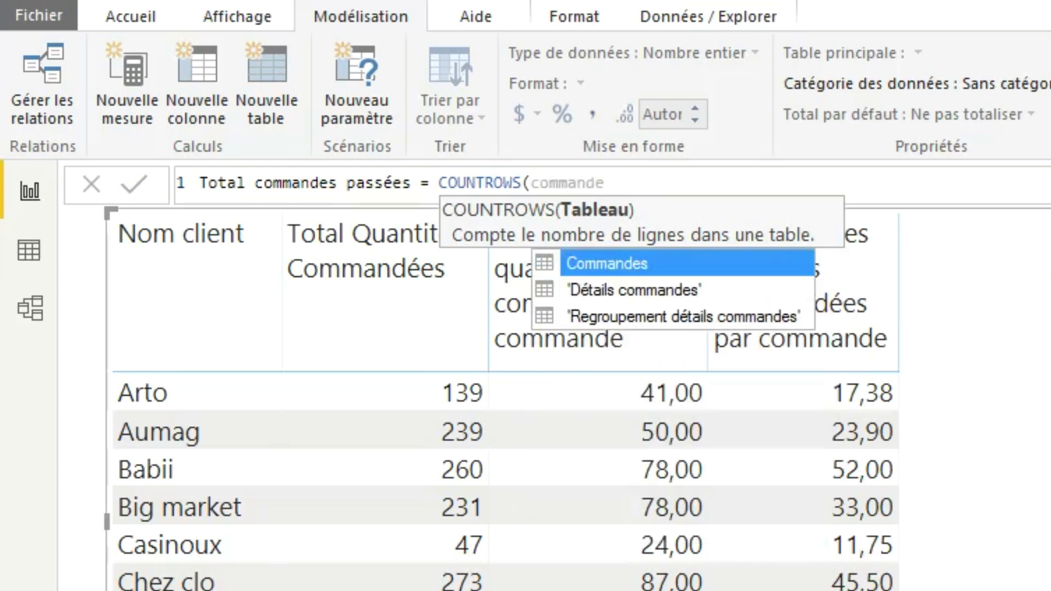
{"action": "left_click", "coordinate": [635, 264]}
{"action": "type", "text": ")"}
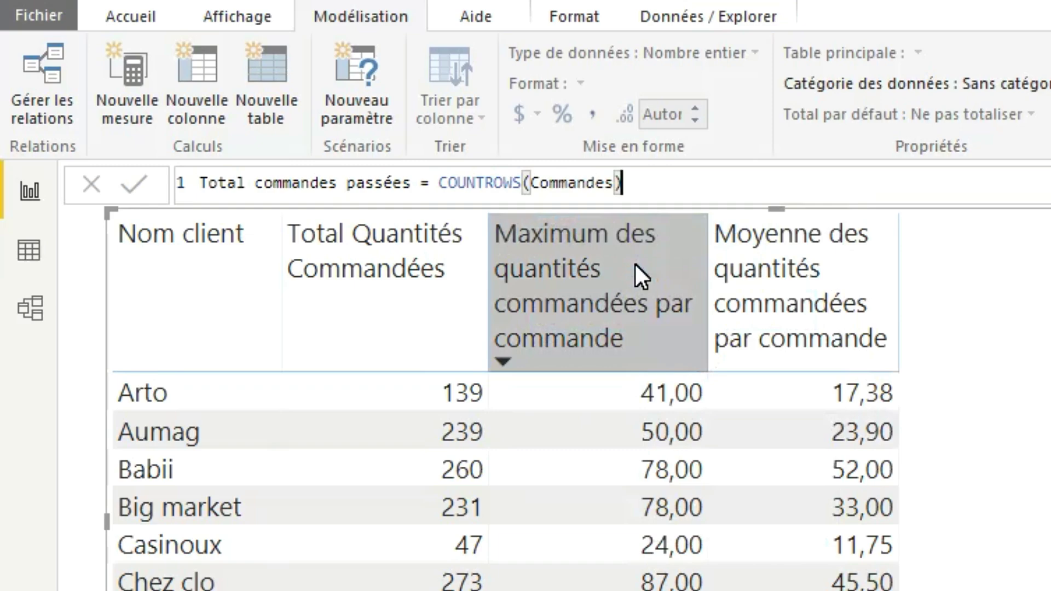
{"action": "key", "text": "Return"}
Assign Total commandes passées to the Mesures table and add it as the last column of the client table.
{"action": "left_click", "coordinate": [934, 54]}
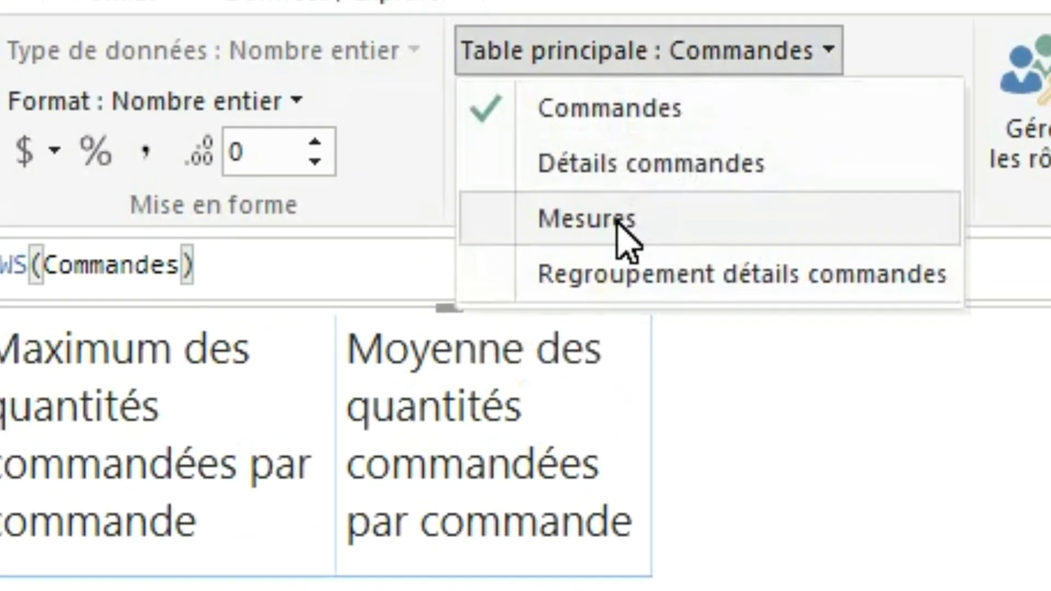
{"action": "left_click", "coordinate": [624, 219]}
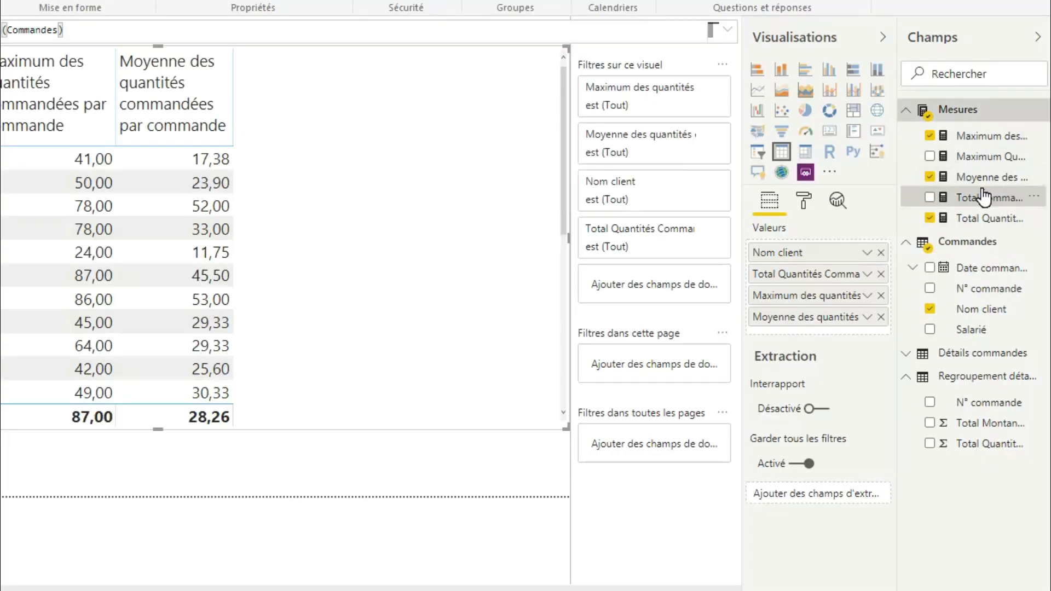
{"action": "left_click_drag", "start_coordinate": [984, 203], "coordinate": [244, 228]}
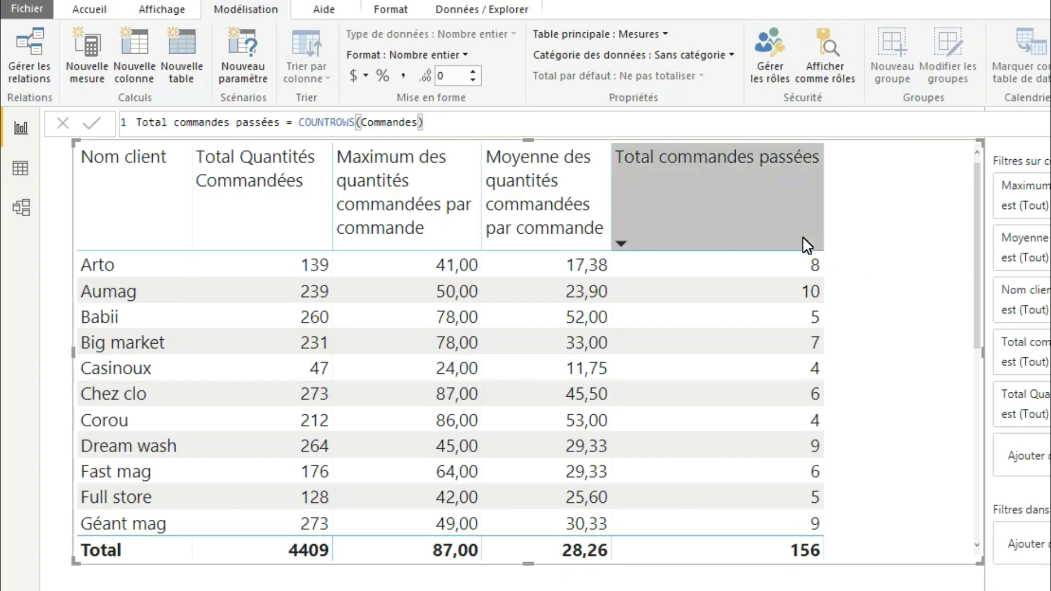
{"action": "mouse_move", "coordinate": [788, 266]}
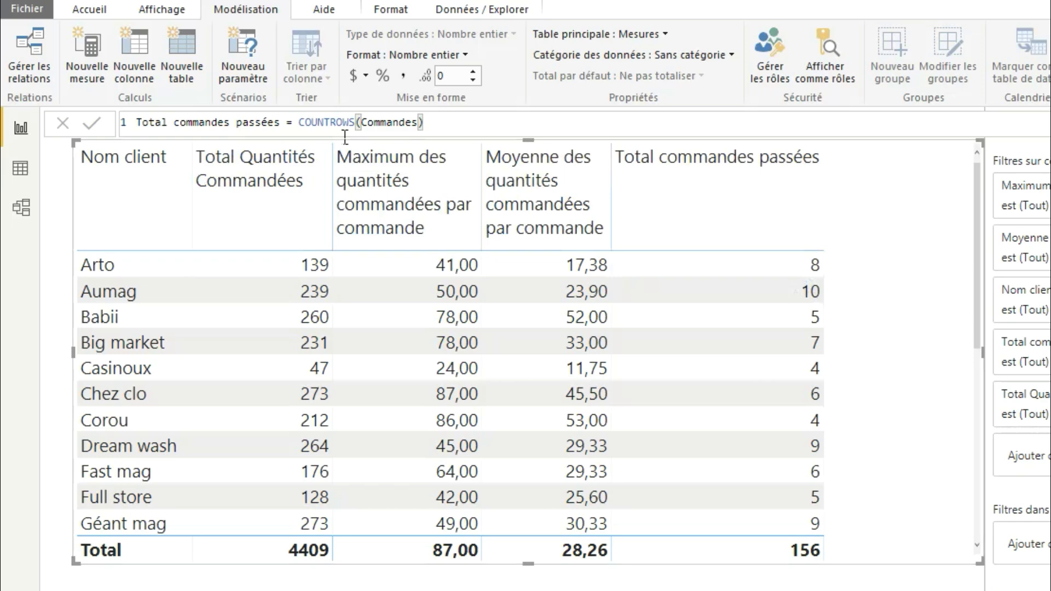
Sort the Commandes data by Nom client in ascending order and compare each client's orders with Total commandes passées in the report.
{"action": "left_click", "coordinate": [10, 178]}
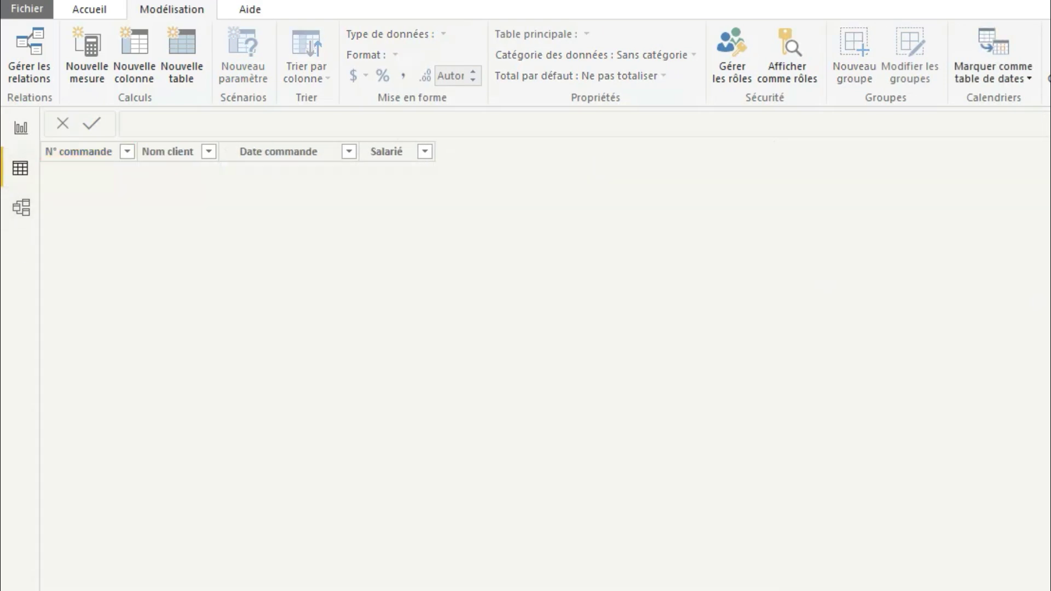
{"action": "left_click", "coordinate": [194, 153]}
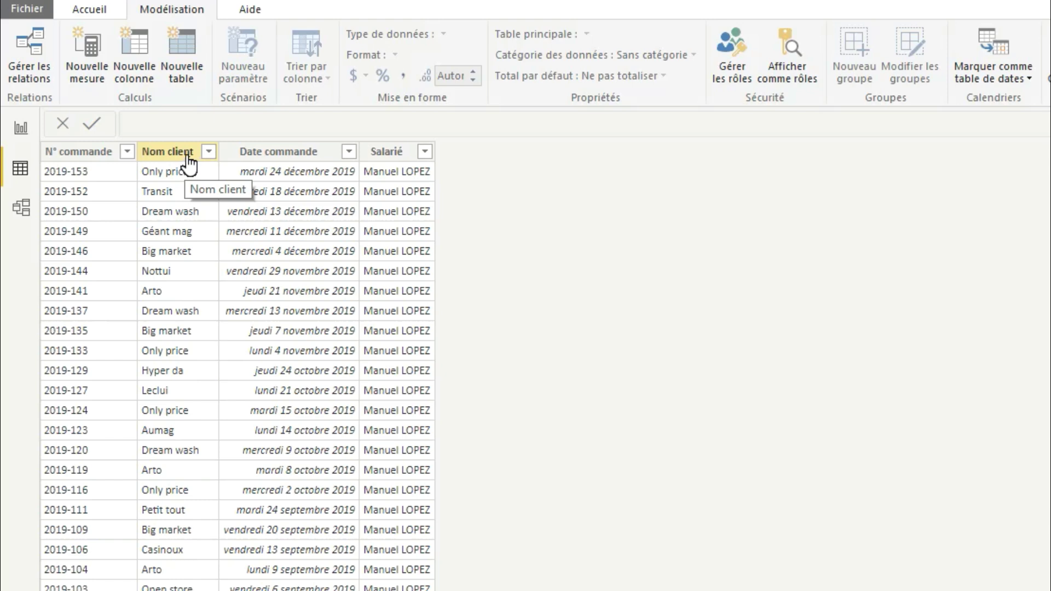
{"action": "left_click", "coordinate": [209, 153]}
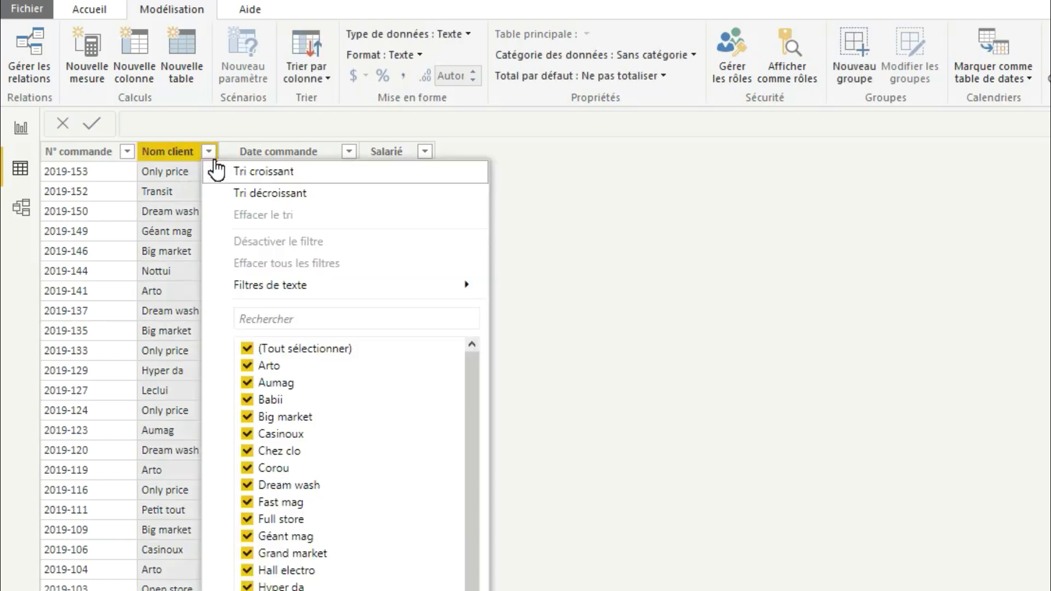
{"action": "left_click", "coordinate": [294, 182]}
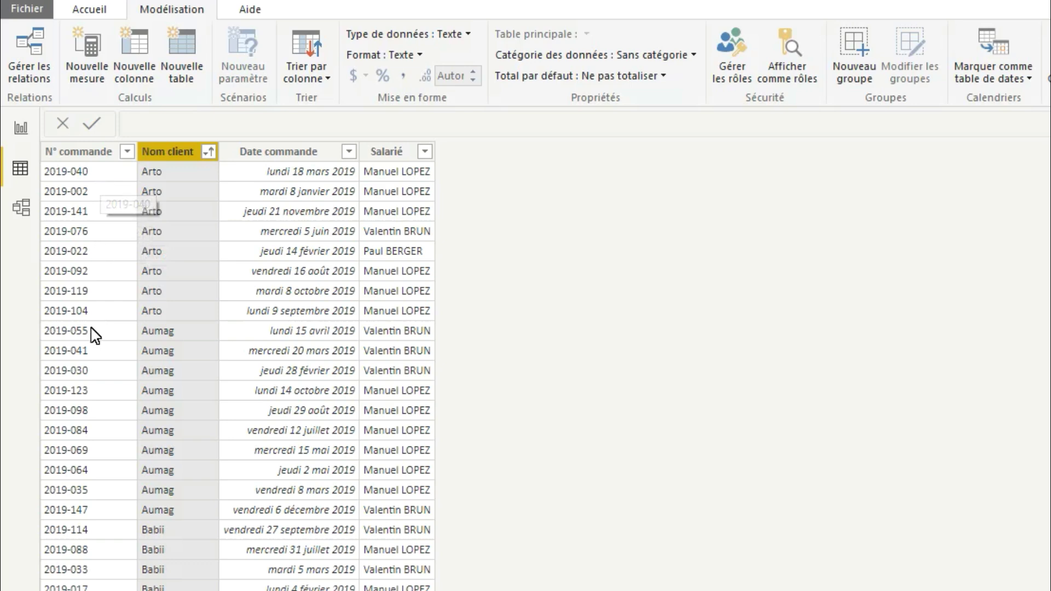
{"action": "left_click", "coordinate": [21, 128]}
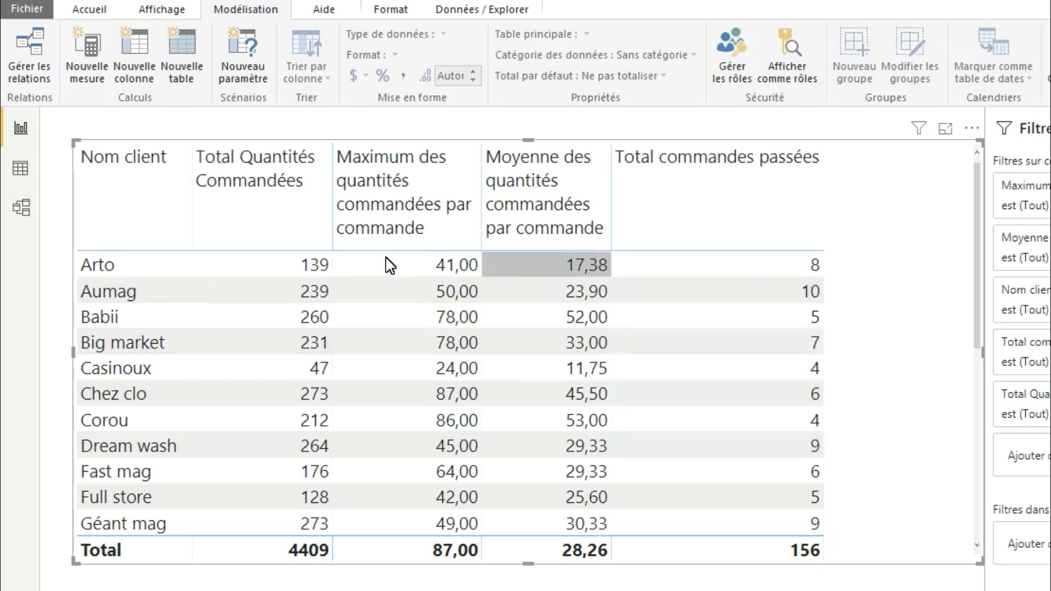
{"action": "left_click", "coordinate": [21, 169]}
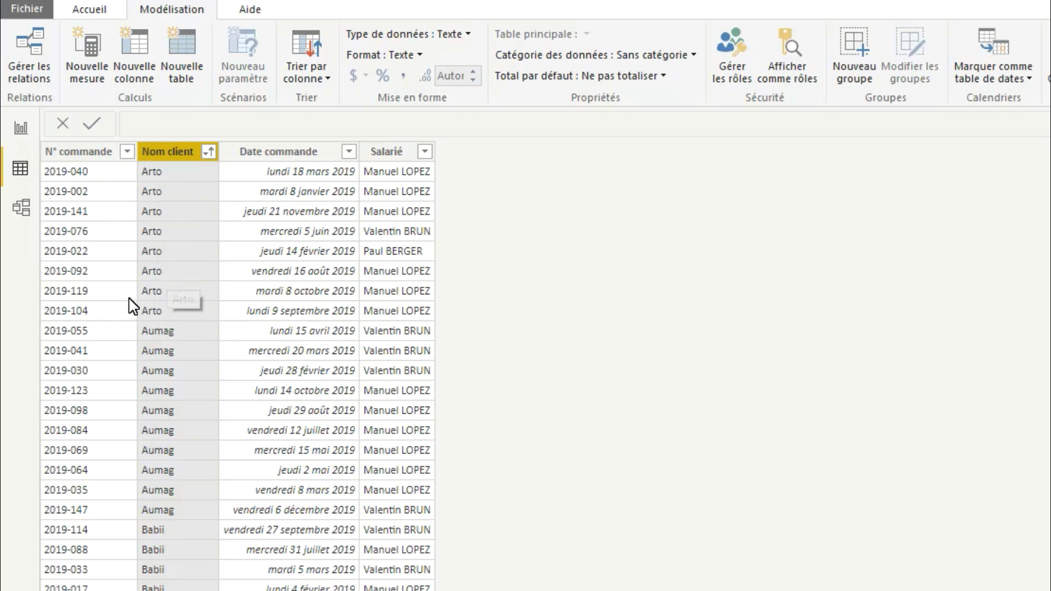
{"action": "left_click", "coordinate": [23, 129]}
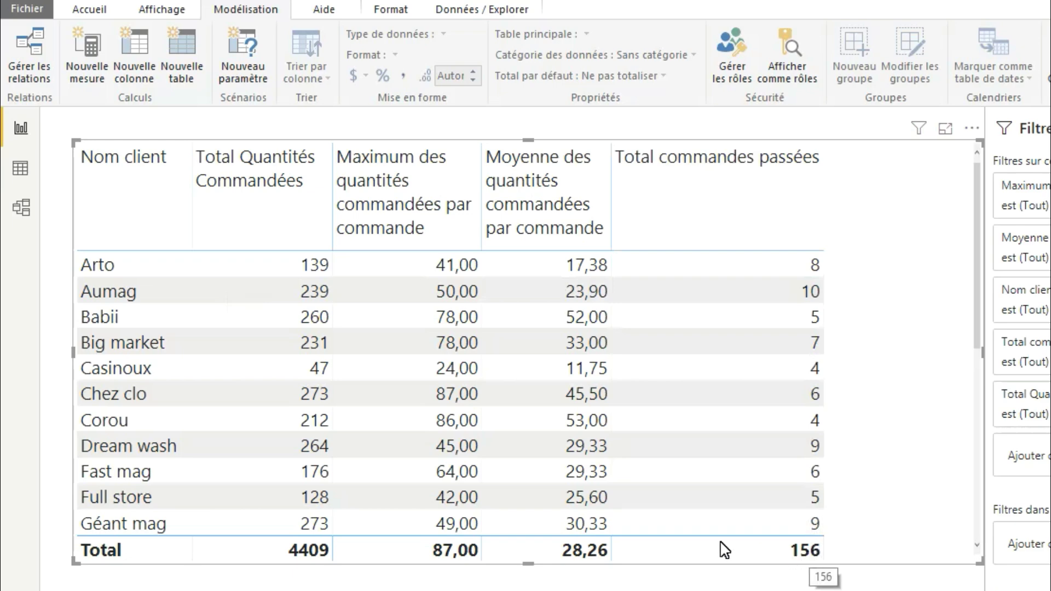
Sort the Commandes data by N° commande in descending order and look through the order numbers.
{"action": "left_click", "coordinate": [25, 174]}
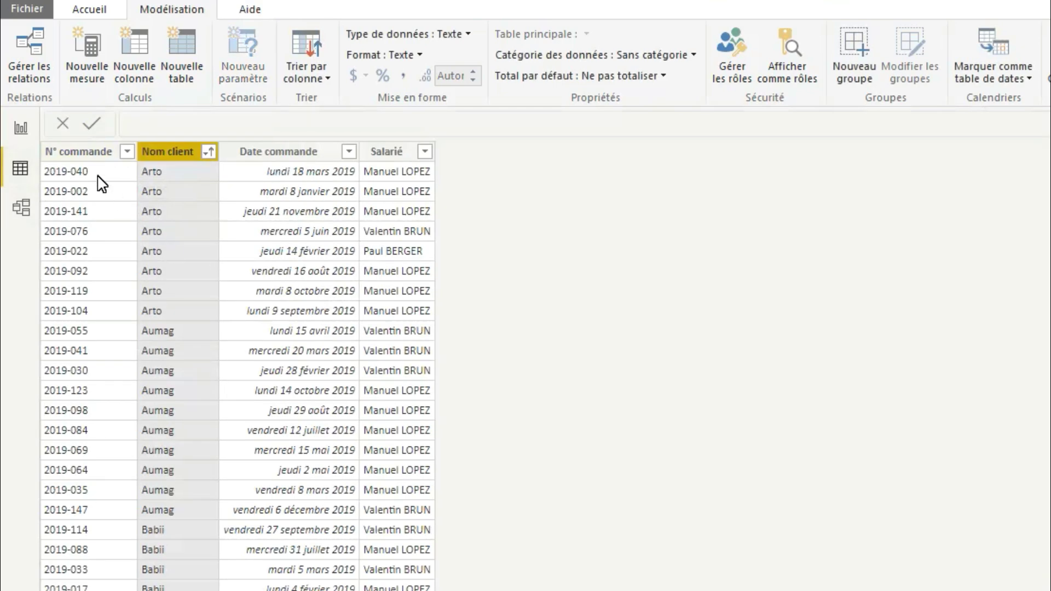
{"action": "left_click", "coordinate": [101, 158]}
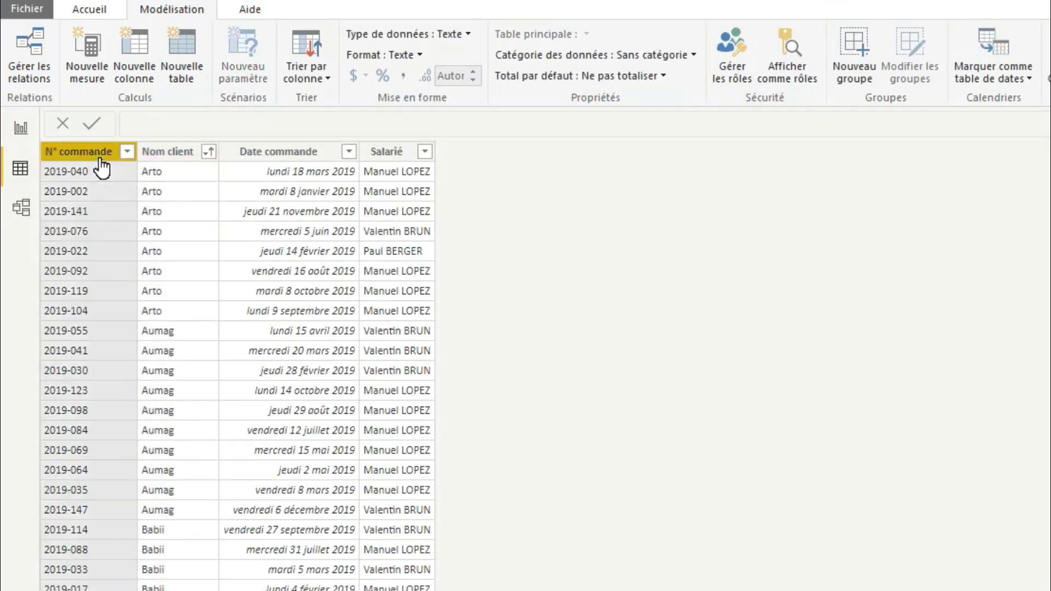
{"action": "left_click", "coordinate": [127, 152]}
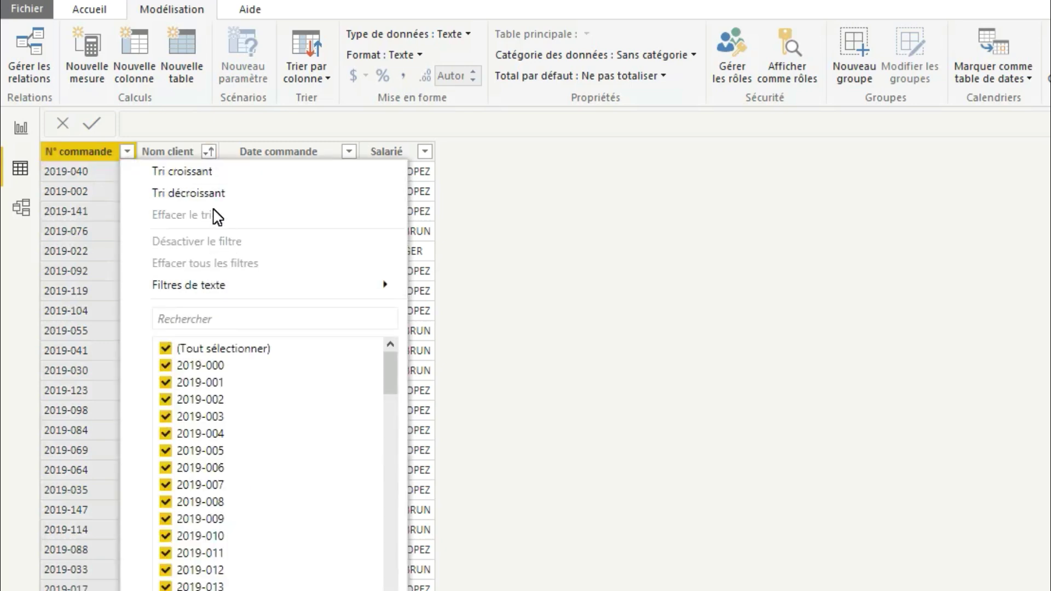
{"action": "left_click", "coordinate": [209, 193]}
{"action": "scroll", "coordinate": [239, 373], "scroll_direction": "down", "scroll_amount": 20}
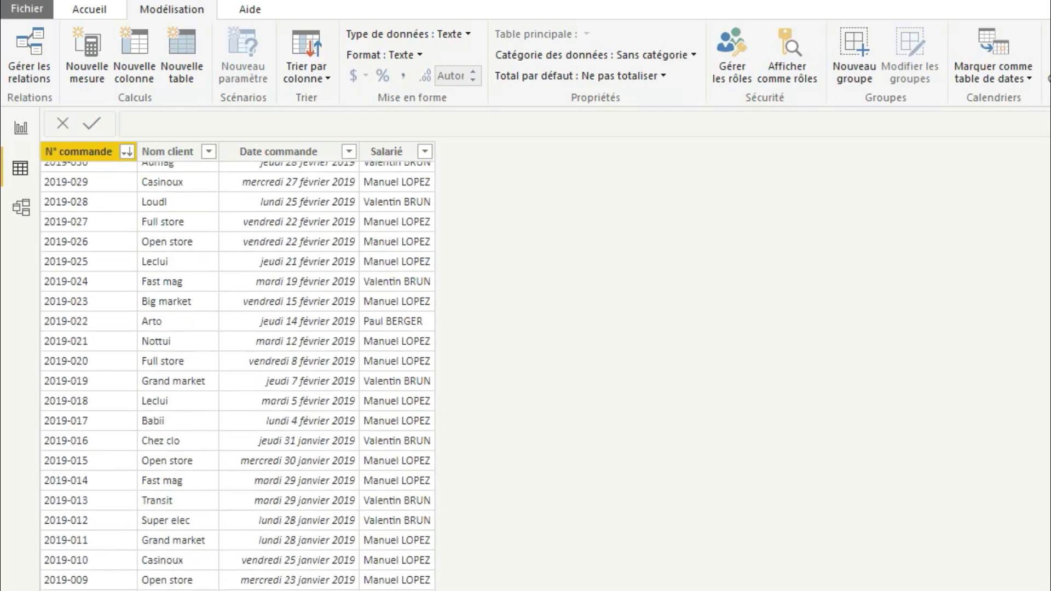
{"action": "scroll", "coordinate": [58, 219], "scroll_direction": "up", "scroll_amount": 20}
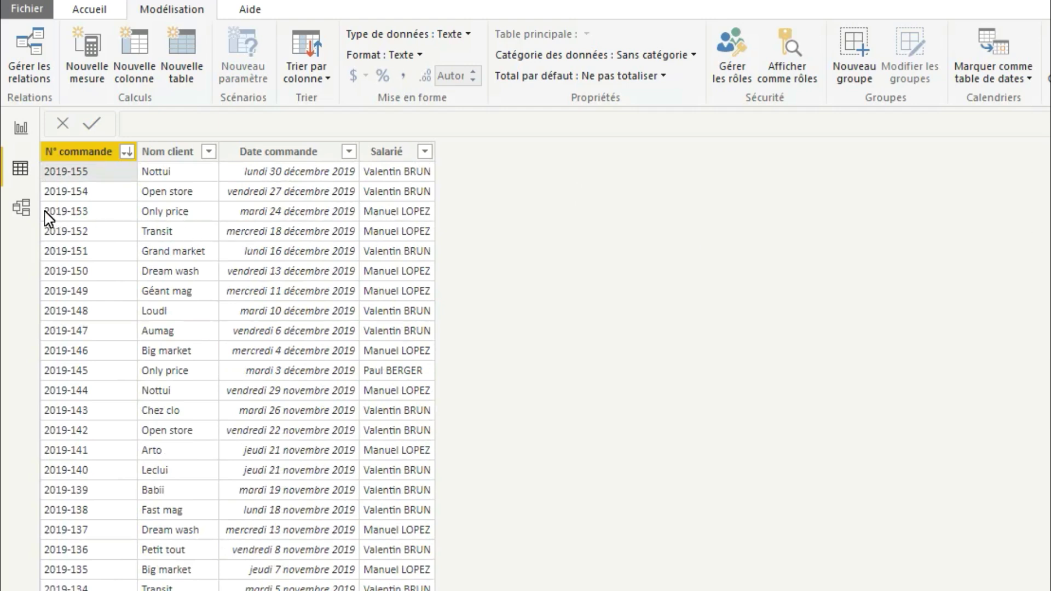
Check the report's Total commandes passées column against the order rows in the Commandes data.
{"action": "left_click", "coordinate": [21, 129]}
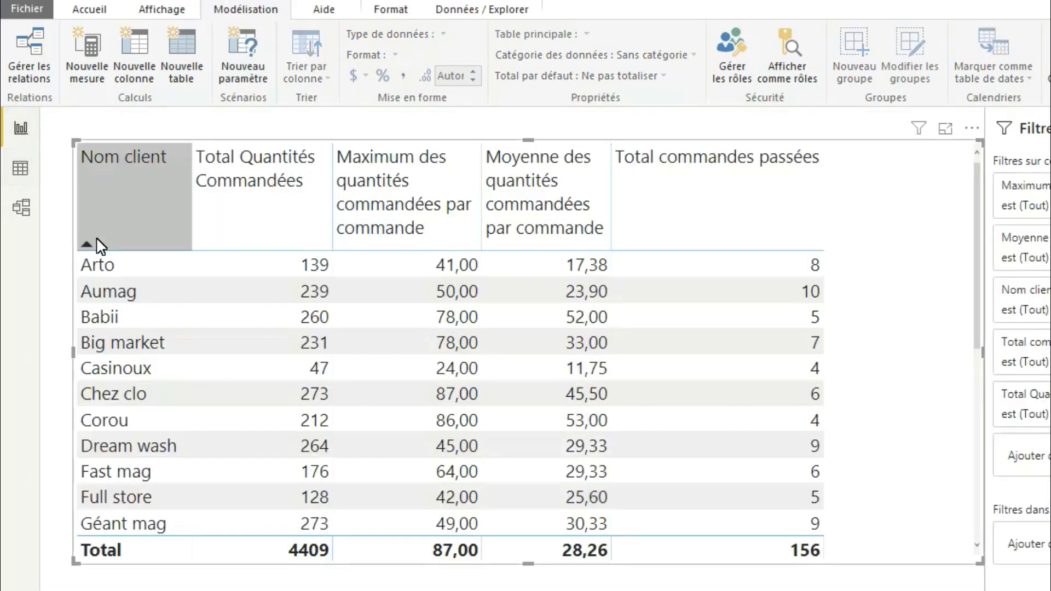
{"action": "left_click", "coordinate": [20, 168]}
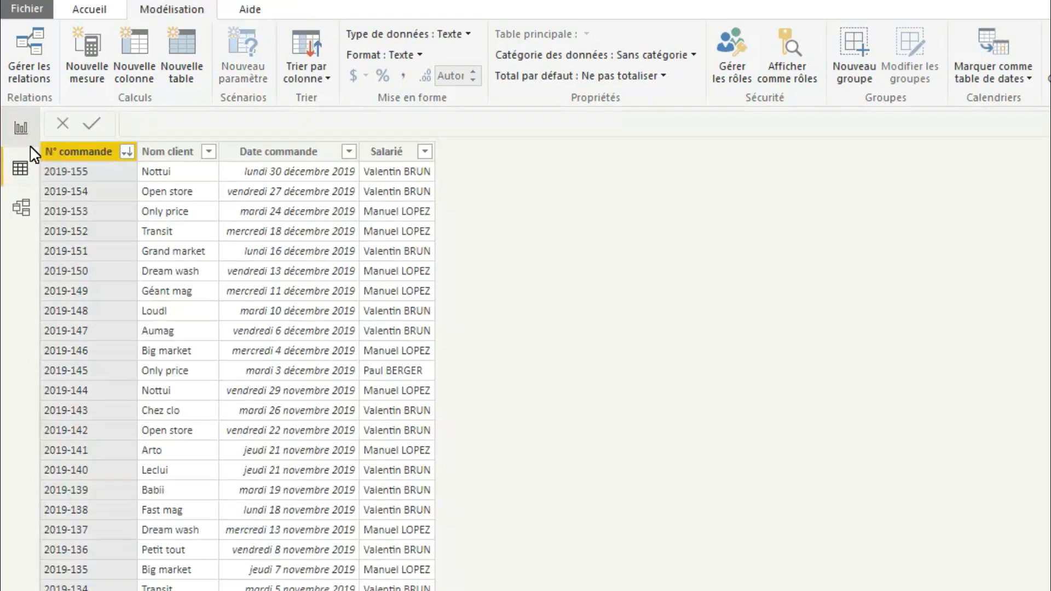
{"action": "left_click", "coordinate": [22, 129]}
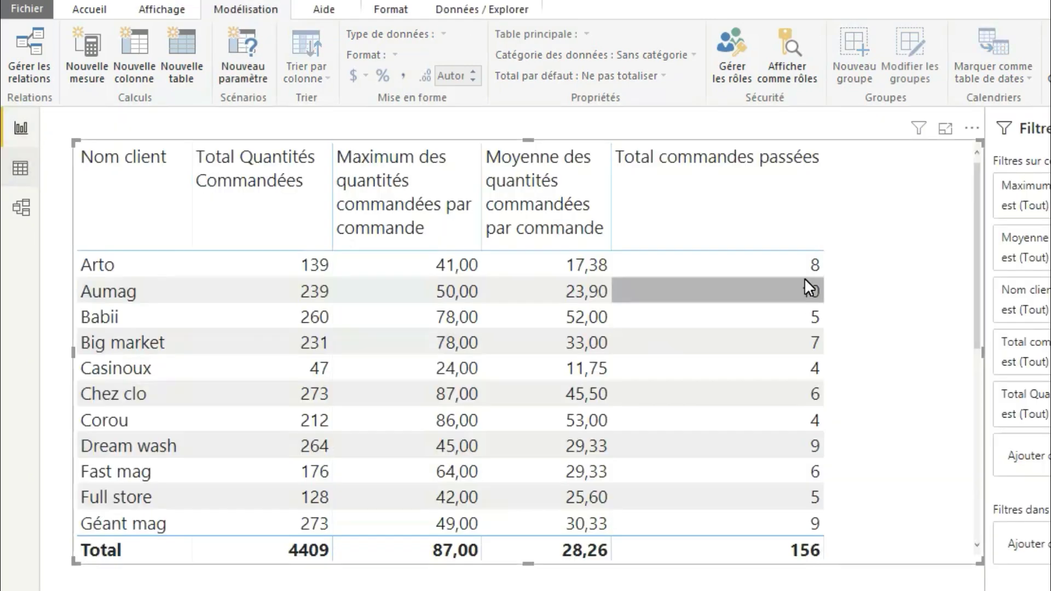
{"action": "left_click", "coordinate": [13, 167]}
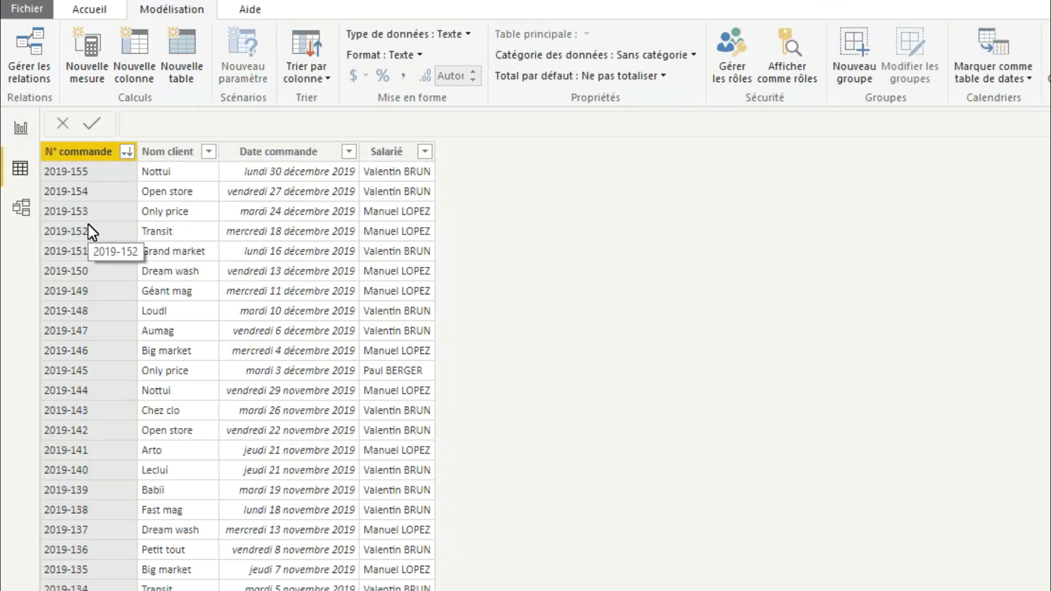
{"action": "left_click", "coordinate": [22, 130]}
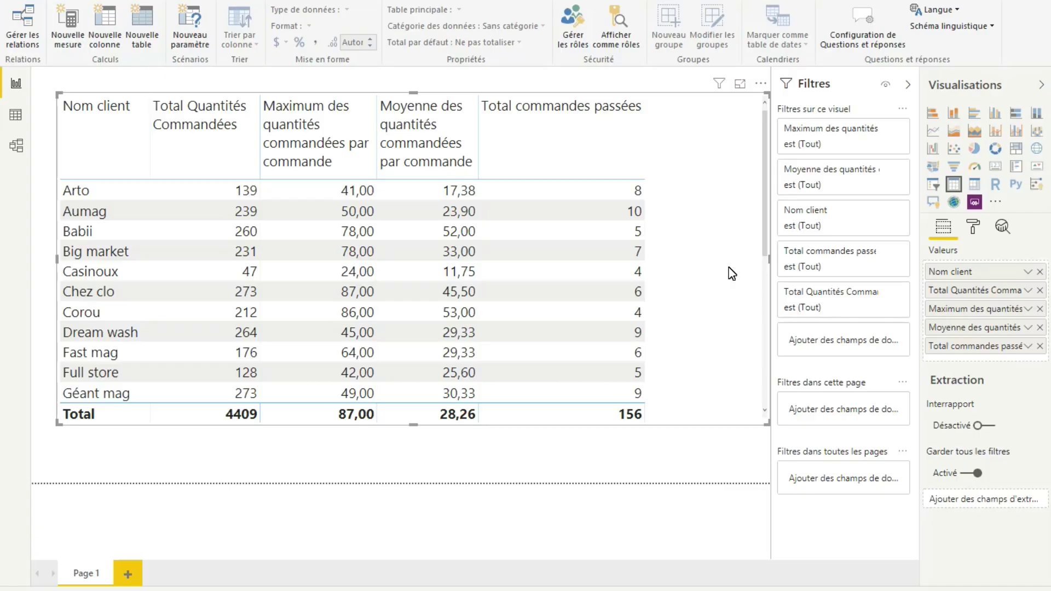